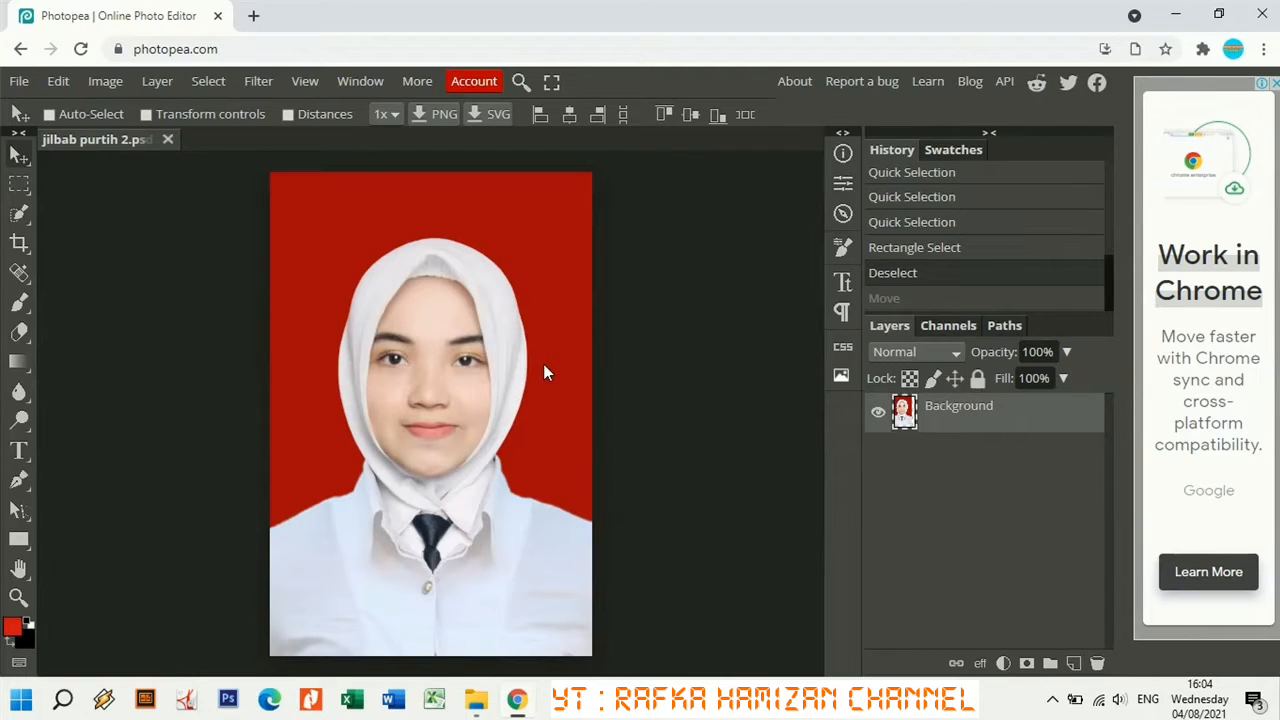
Open a new blank Chrome tab next to the Photopea tab.
click(253, 16)
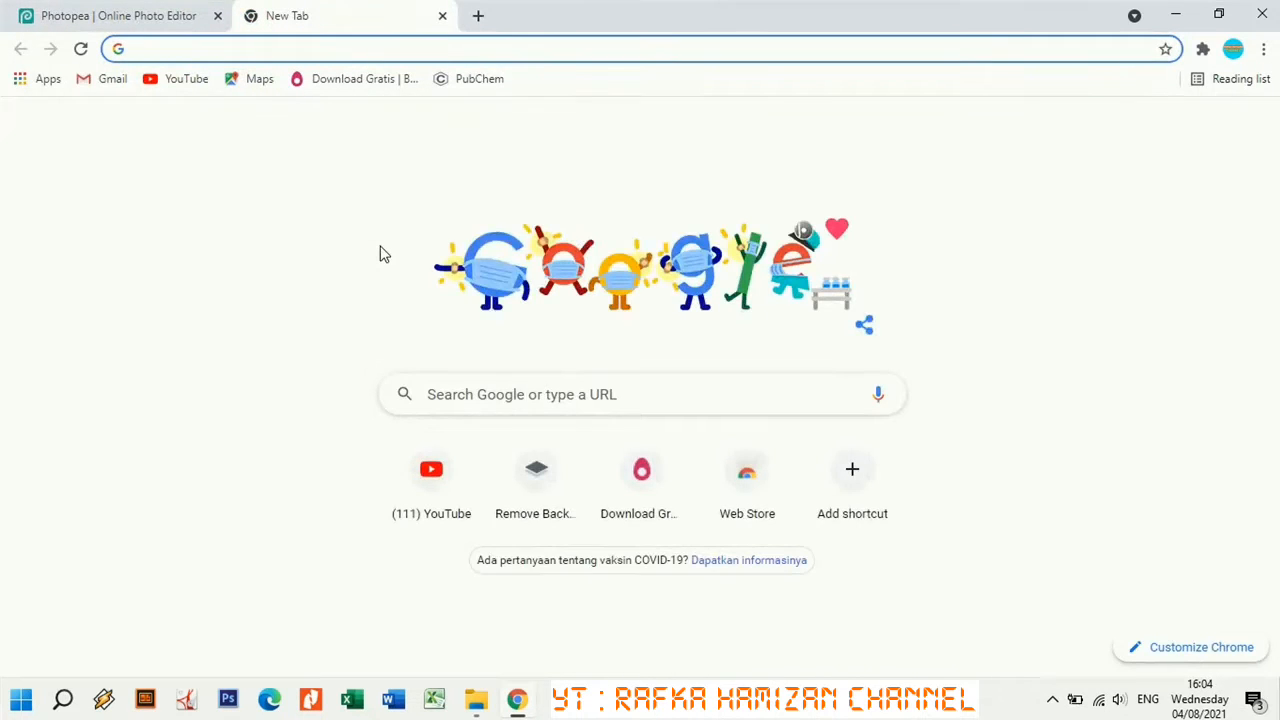
Search Google for 'photopea' and go to the 'Photopea | Online Photo Editor' result.
click(529, 380)
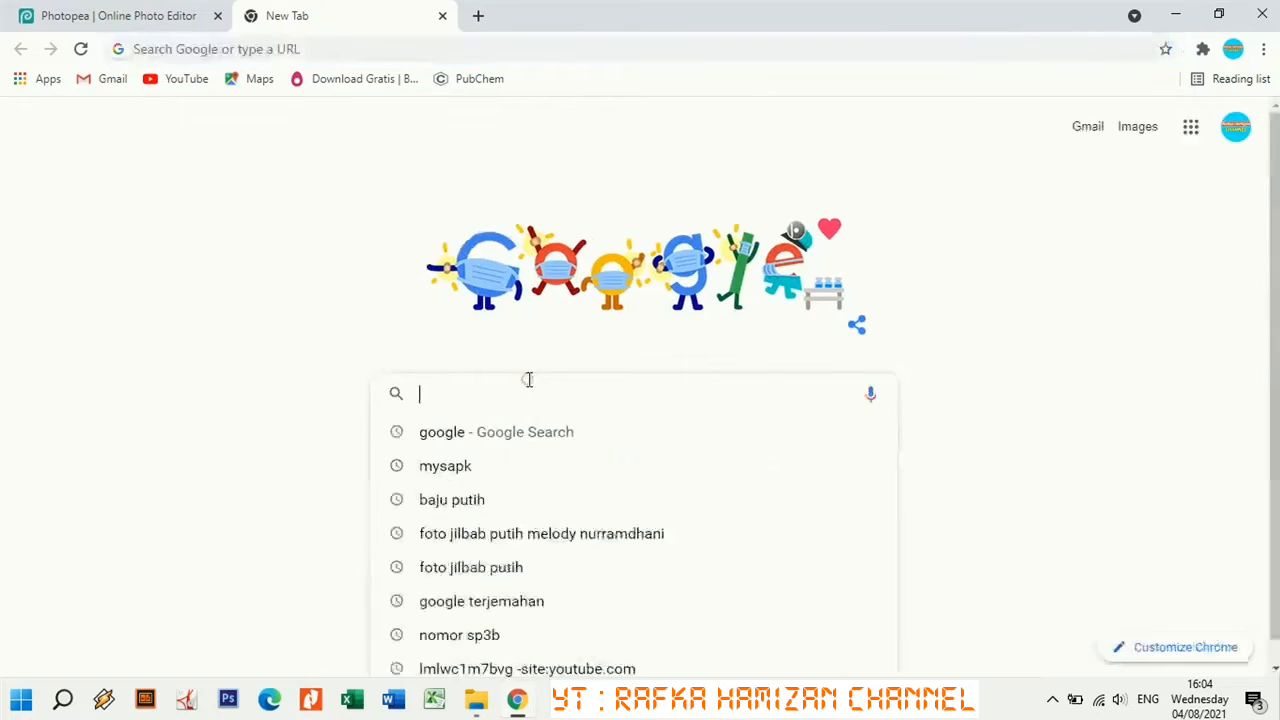
text(photo)
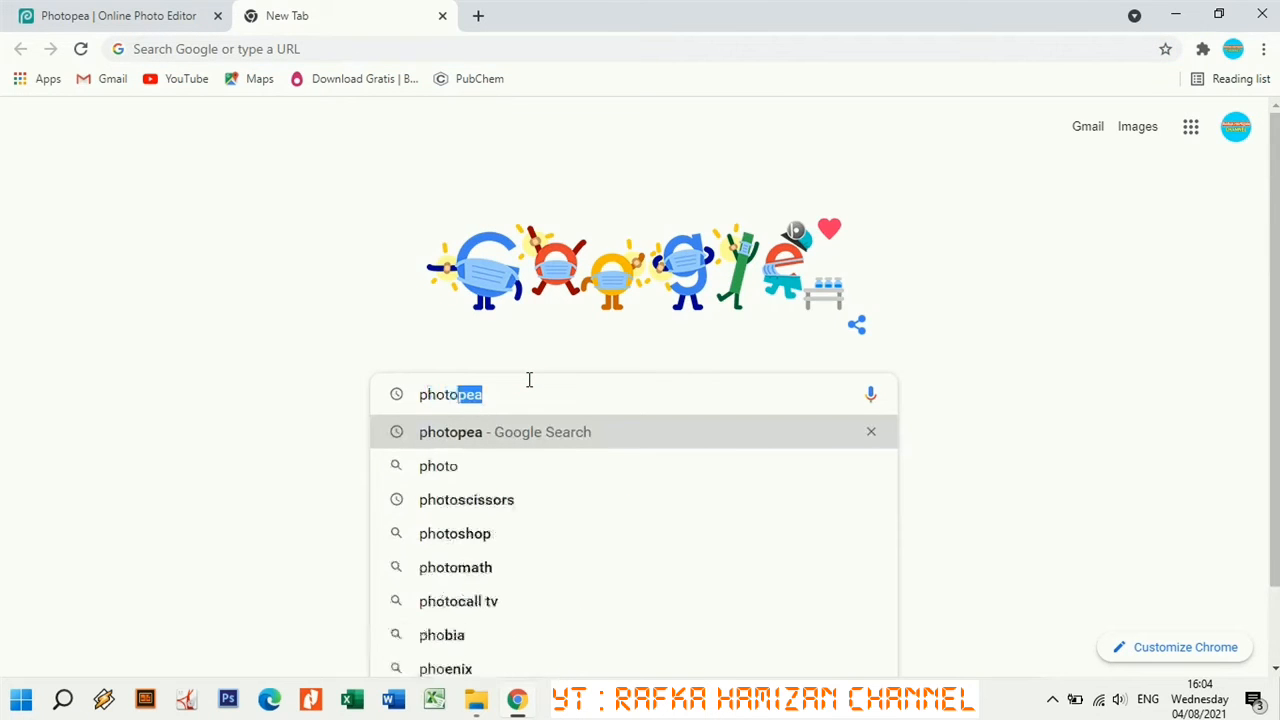
text(pea)
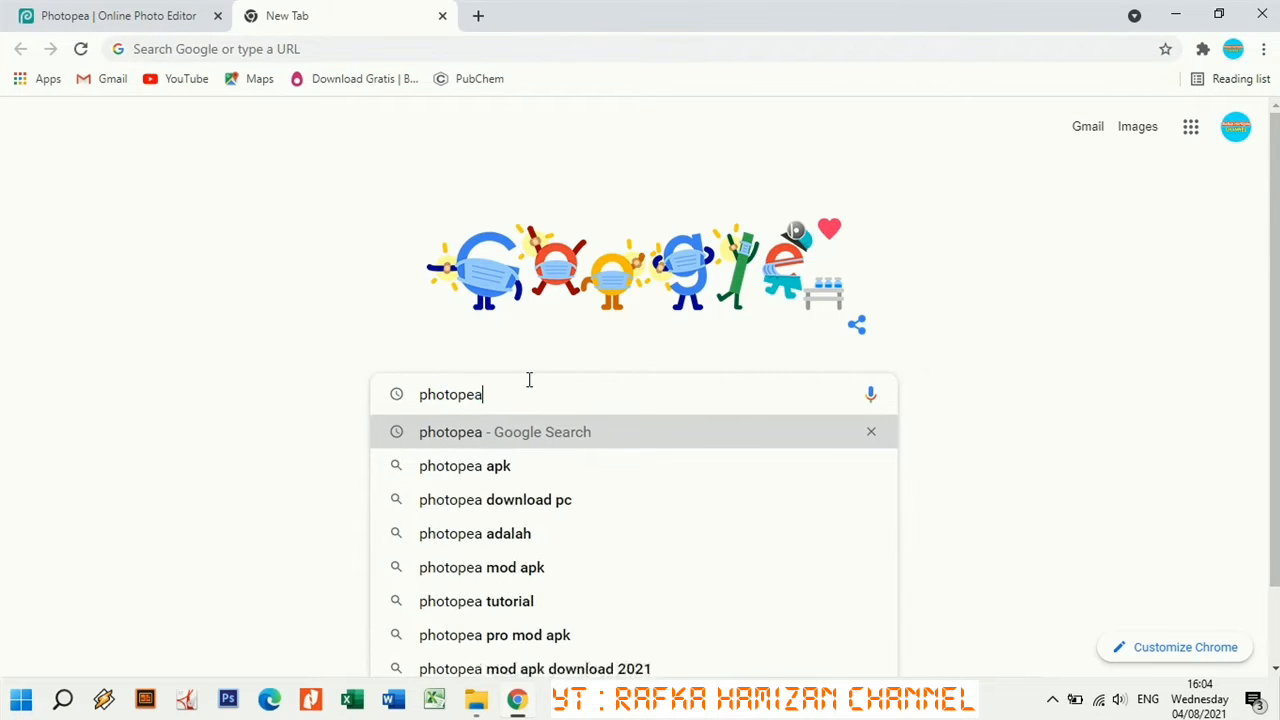
key(Return)
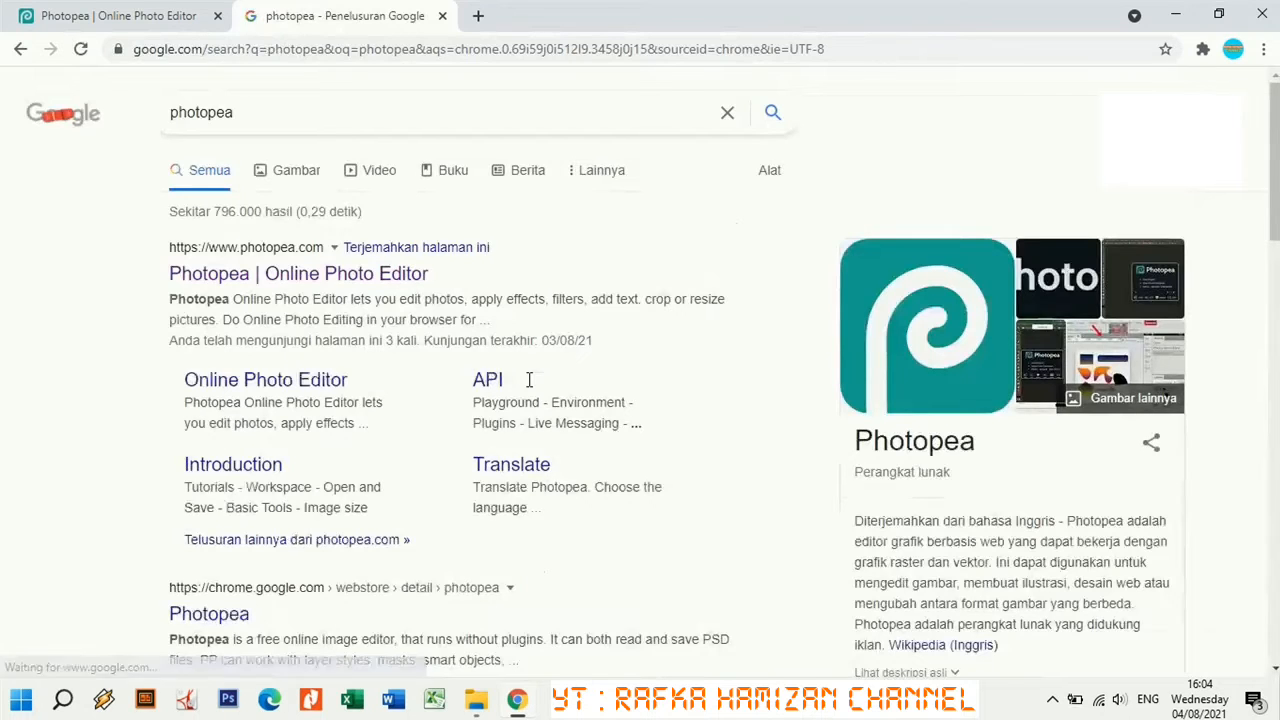
click(352, 273)
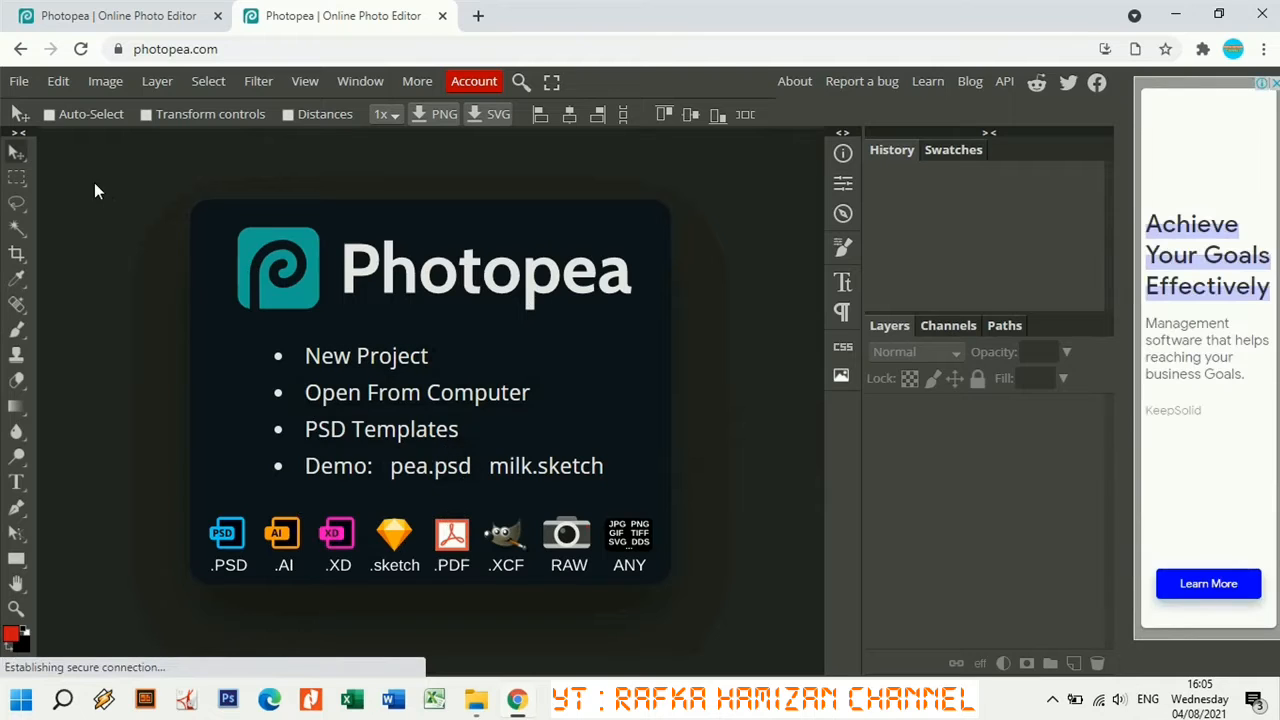
Open jilbab purtih 2.jpg from Downloads, then close the older Photopea tab without saving.
click(19, 81)
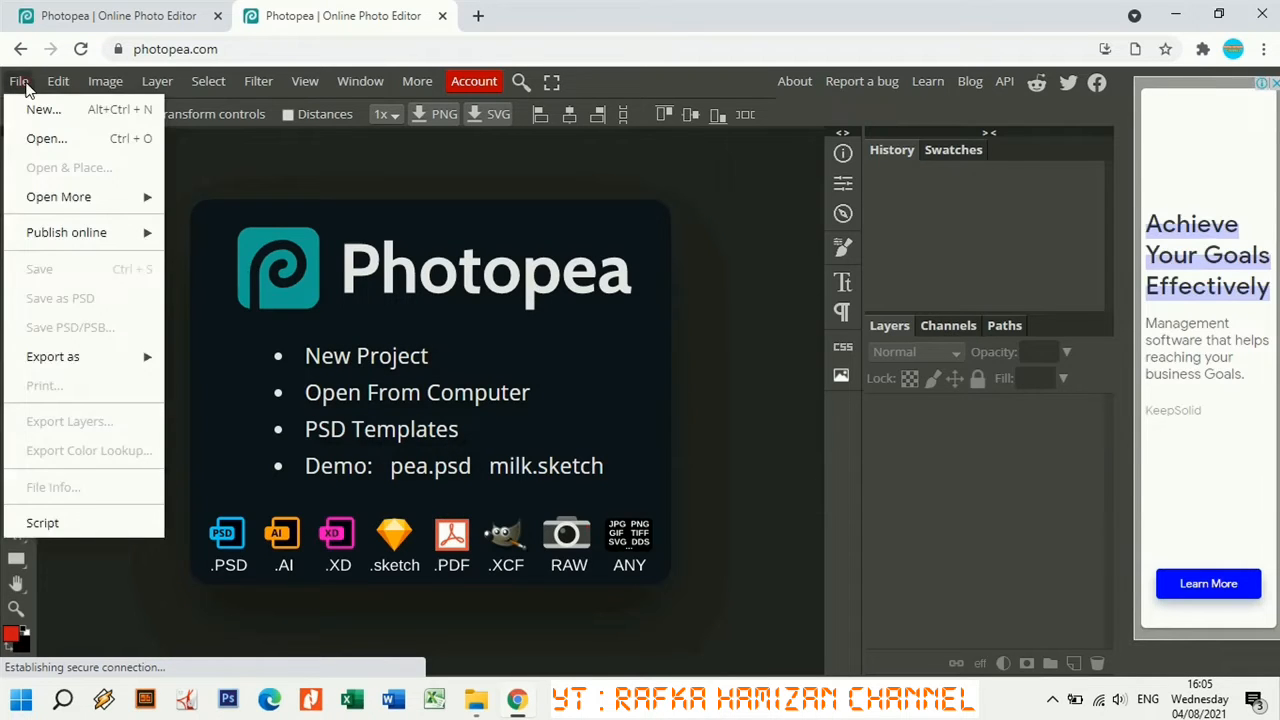
click(47, 140)
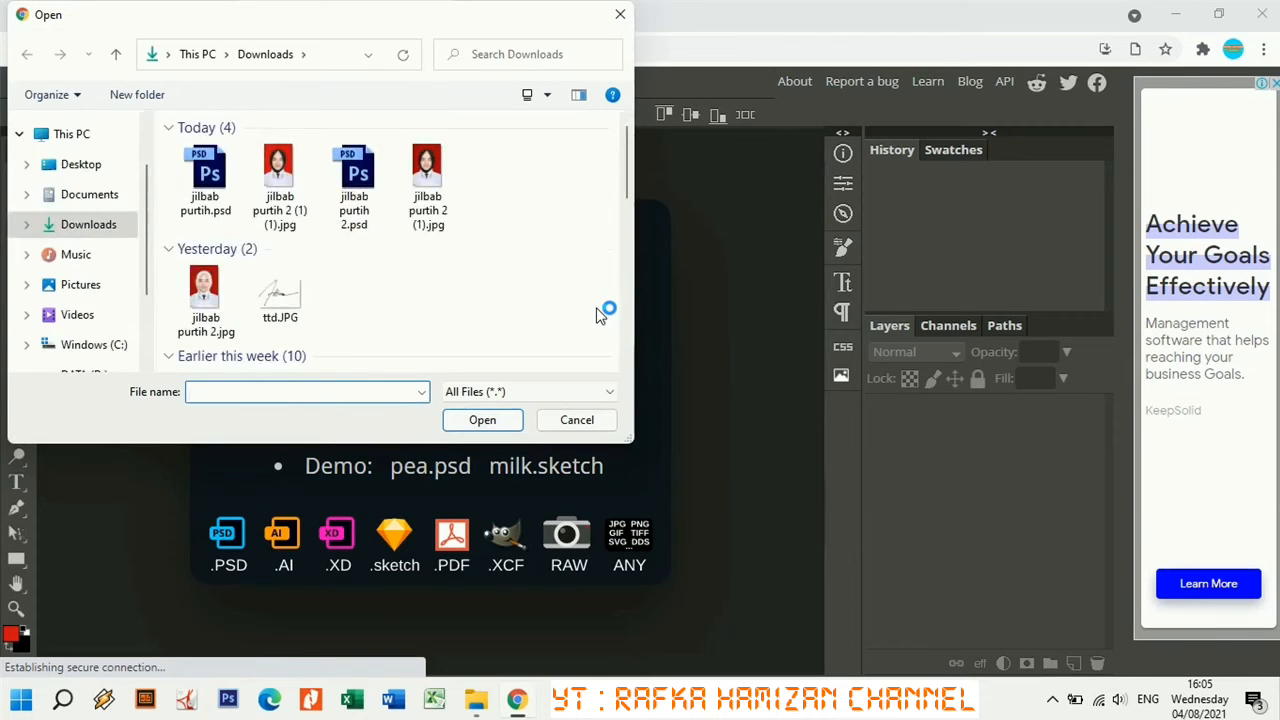
click(212, 298)
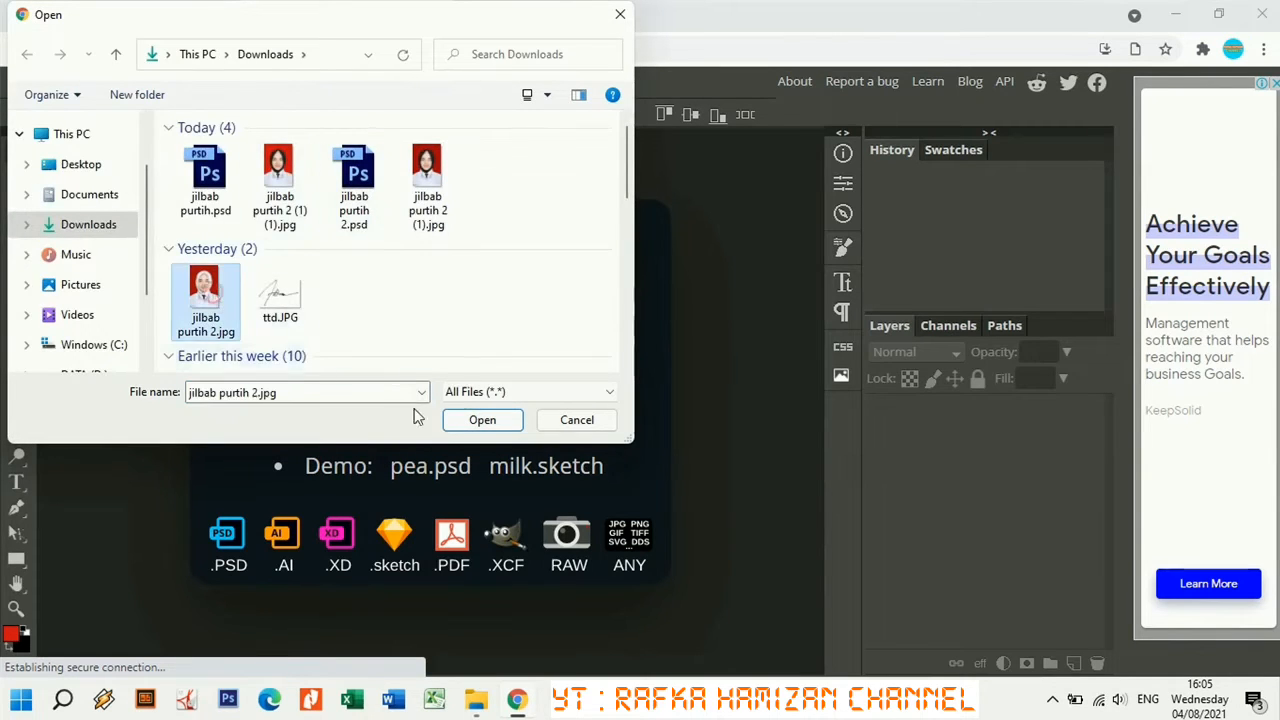
click(477, 420)
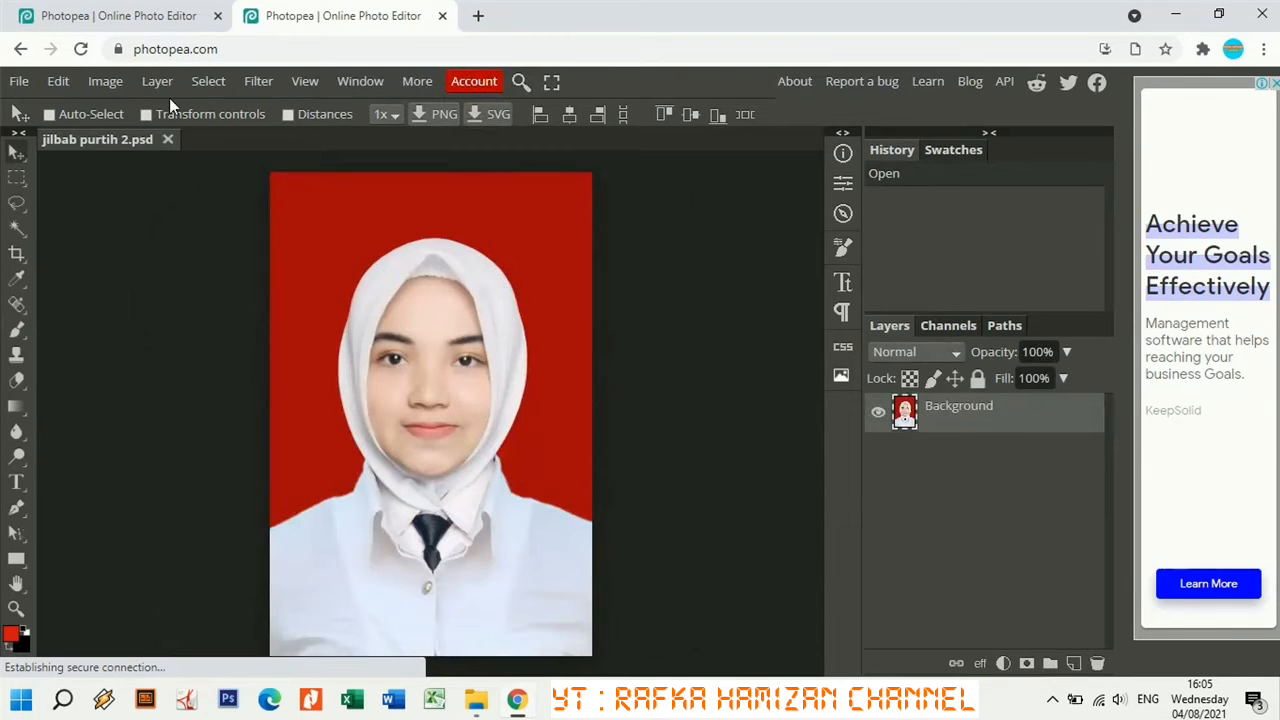
click(218, 16)
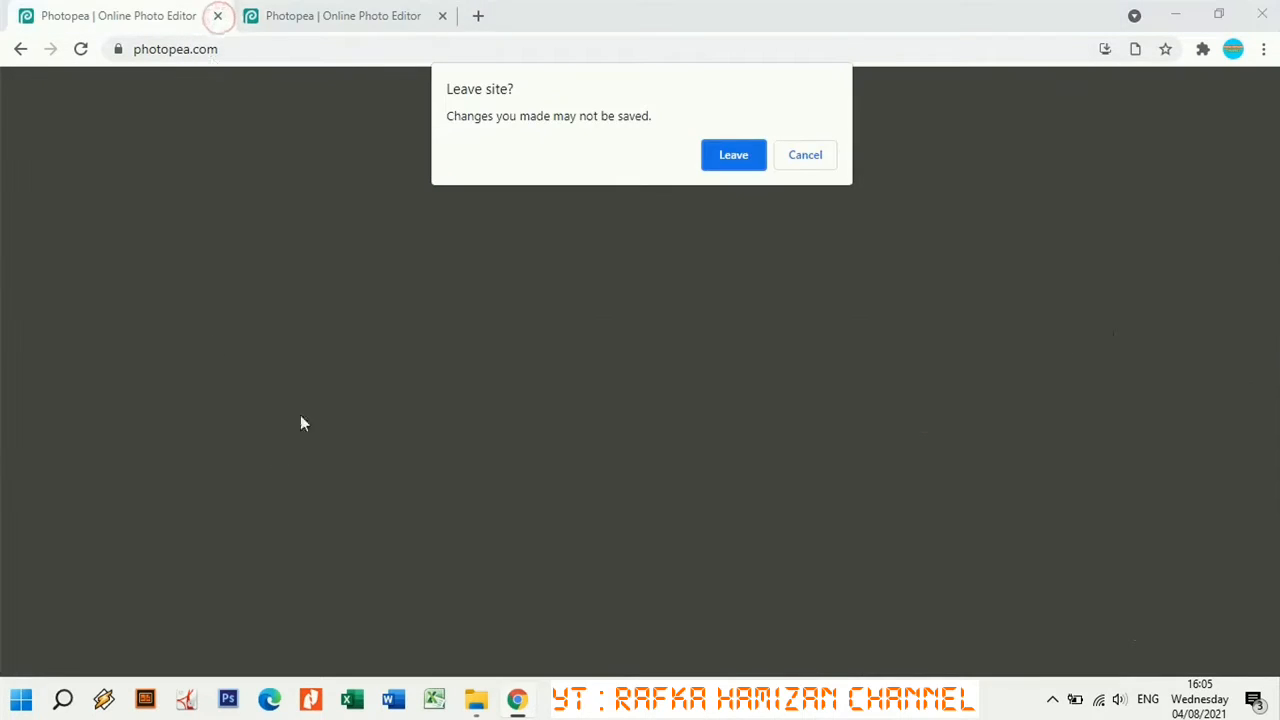
click(731, 155)
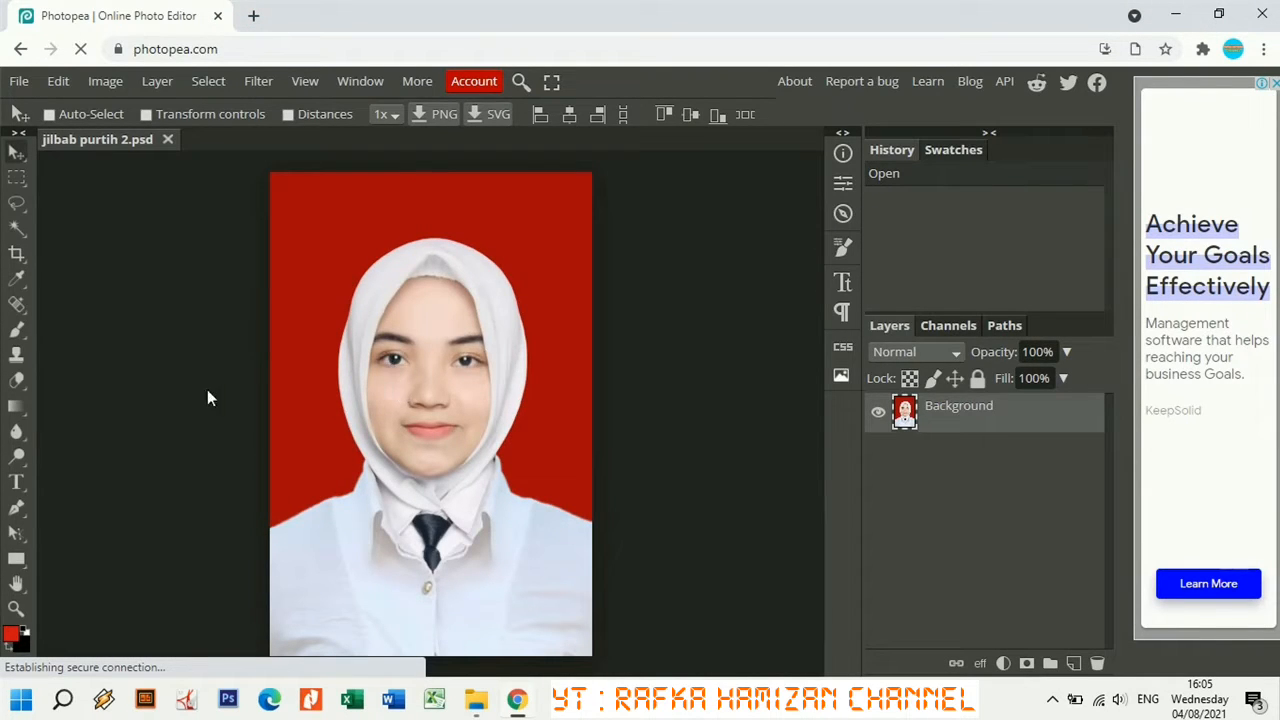
Switch to the Polygonal Lasso tool from the lasso flyout.
click(17, 181)
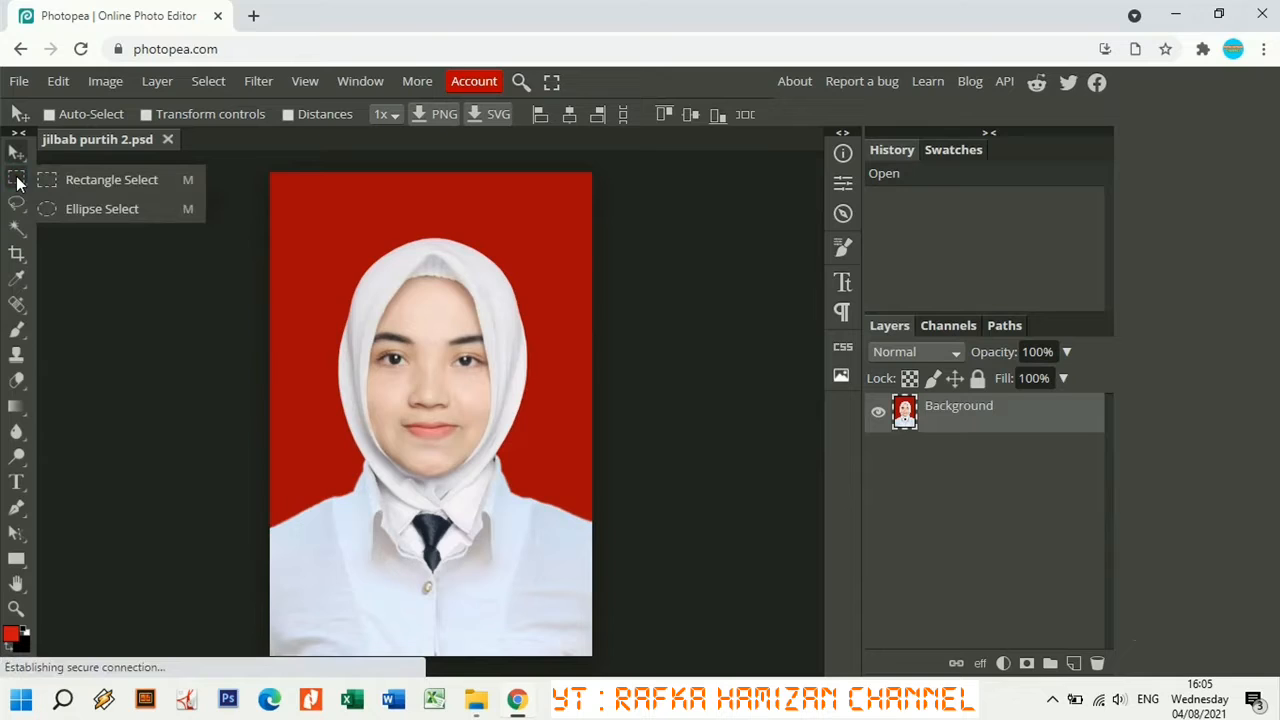
click(17, 204)
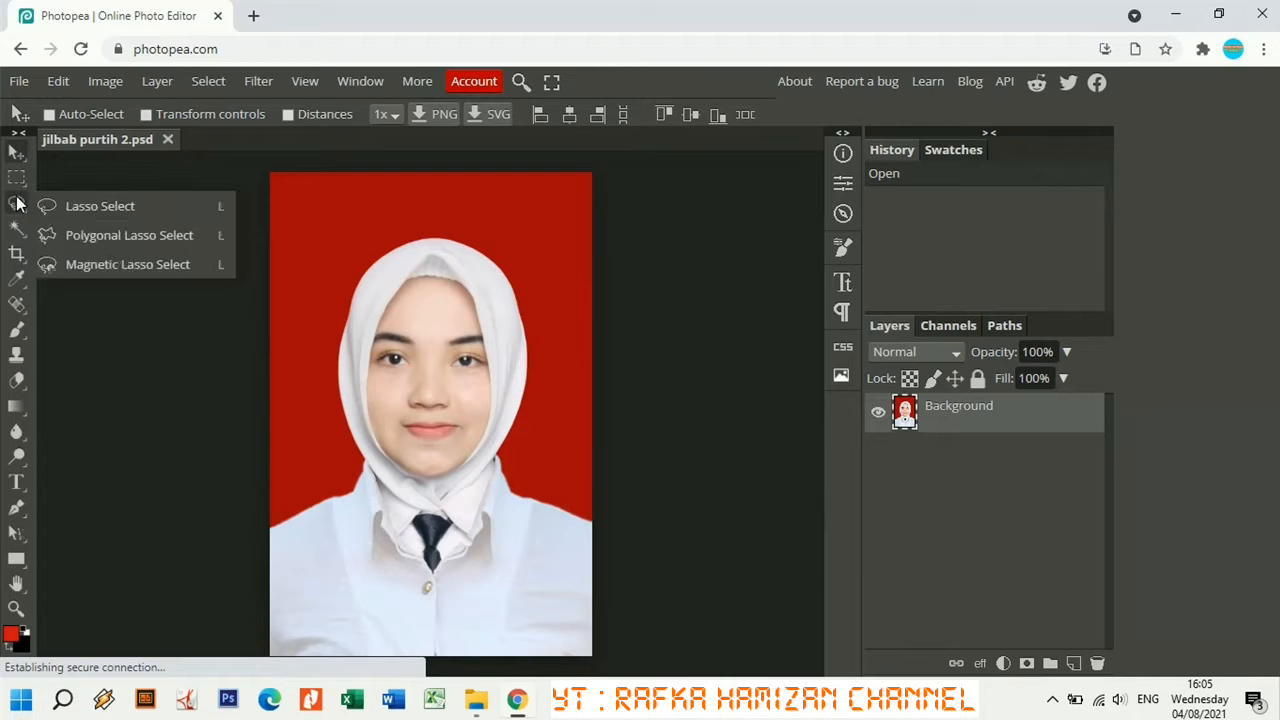
click(139, 237)
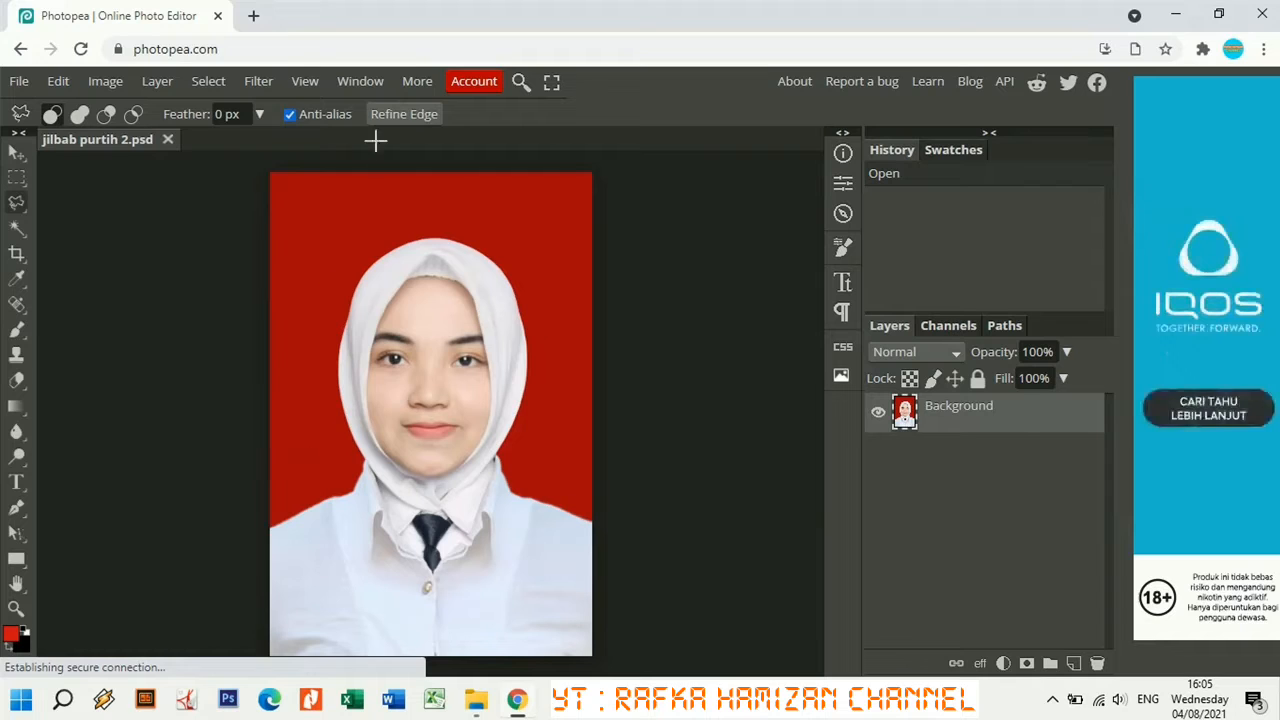
Show the Navigator panel, zoom to 500% and center the view on the cheek and hijab edge.
click(342, 83)
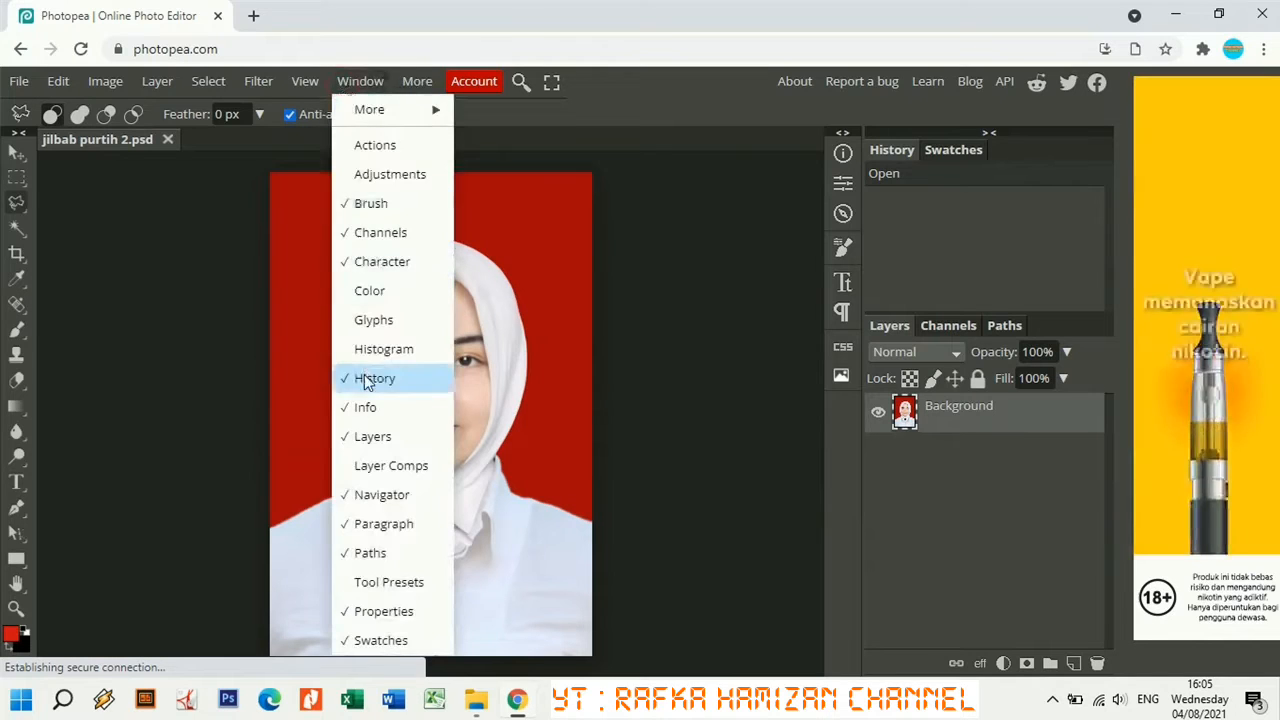
click(377, 494)
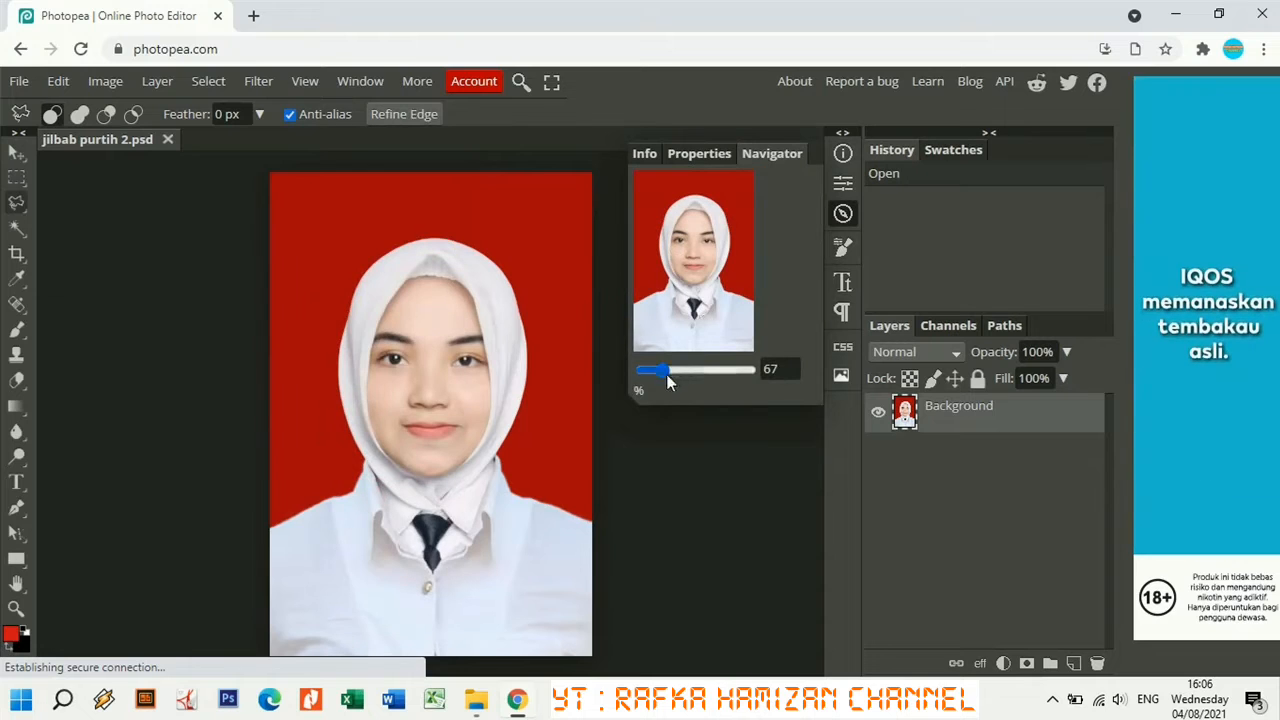
drag(666, 374, 684, 374)
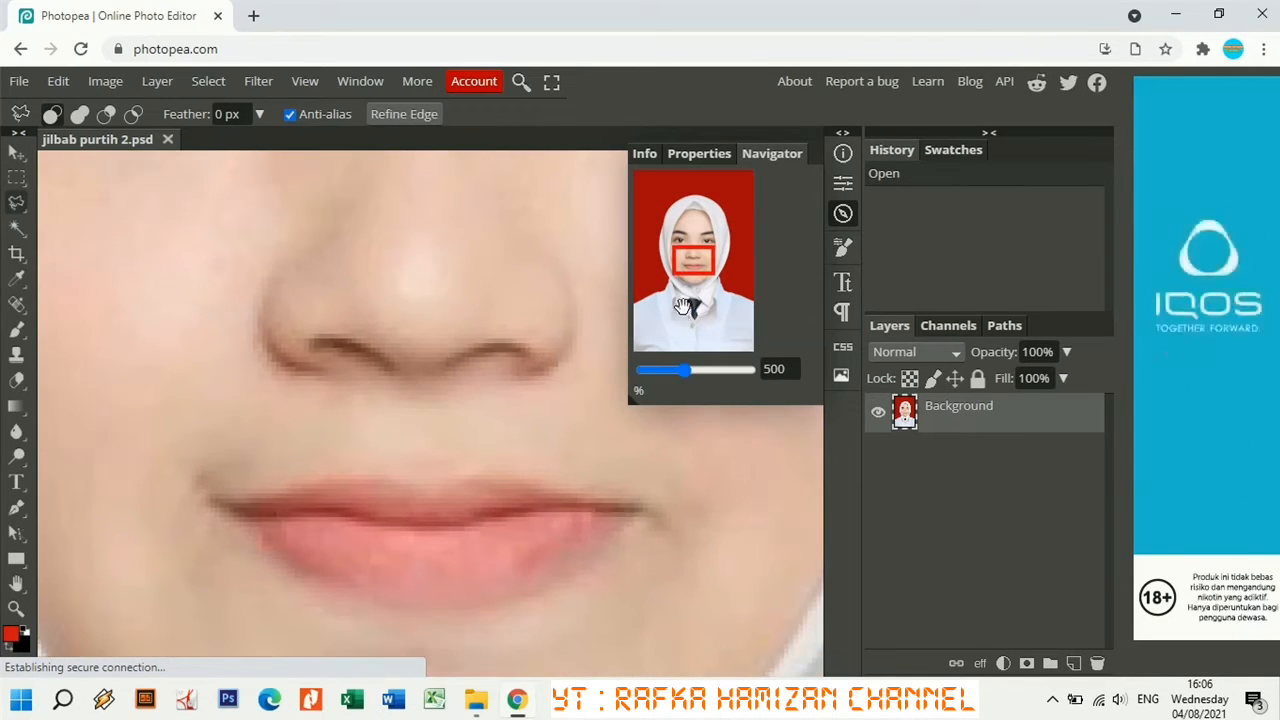
drag(688, 268, 680, 272)
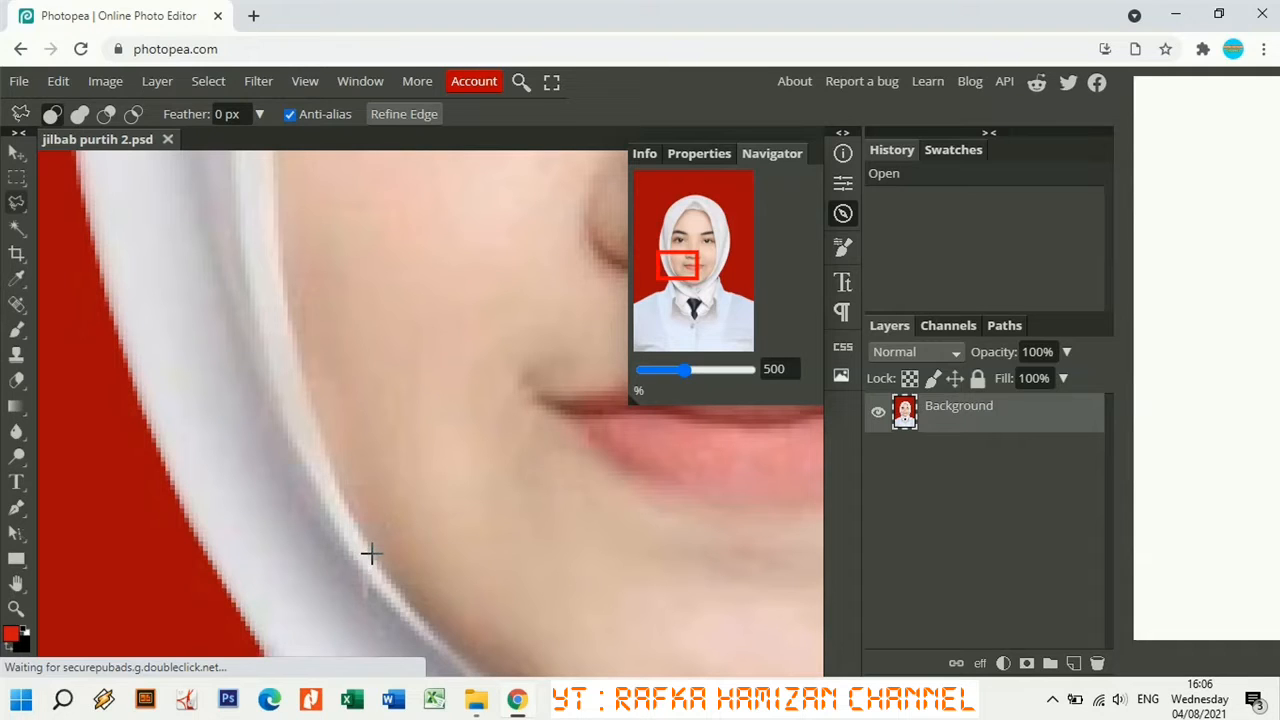
Trace the face outline along the hijab edge from the cheek, over the forehead and down the other cheek.
click(370, 553)
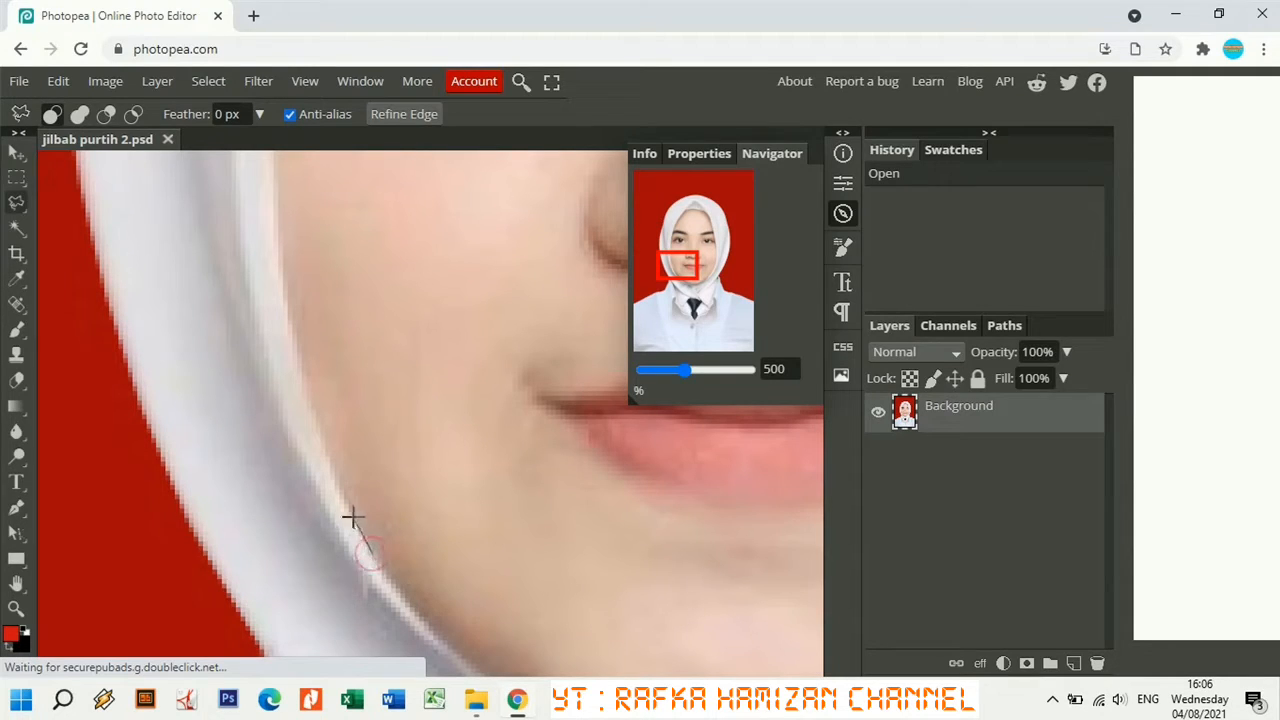
click(327, 455)
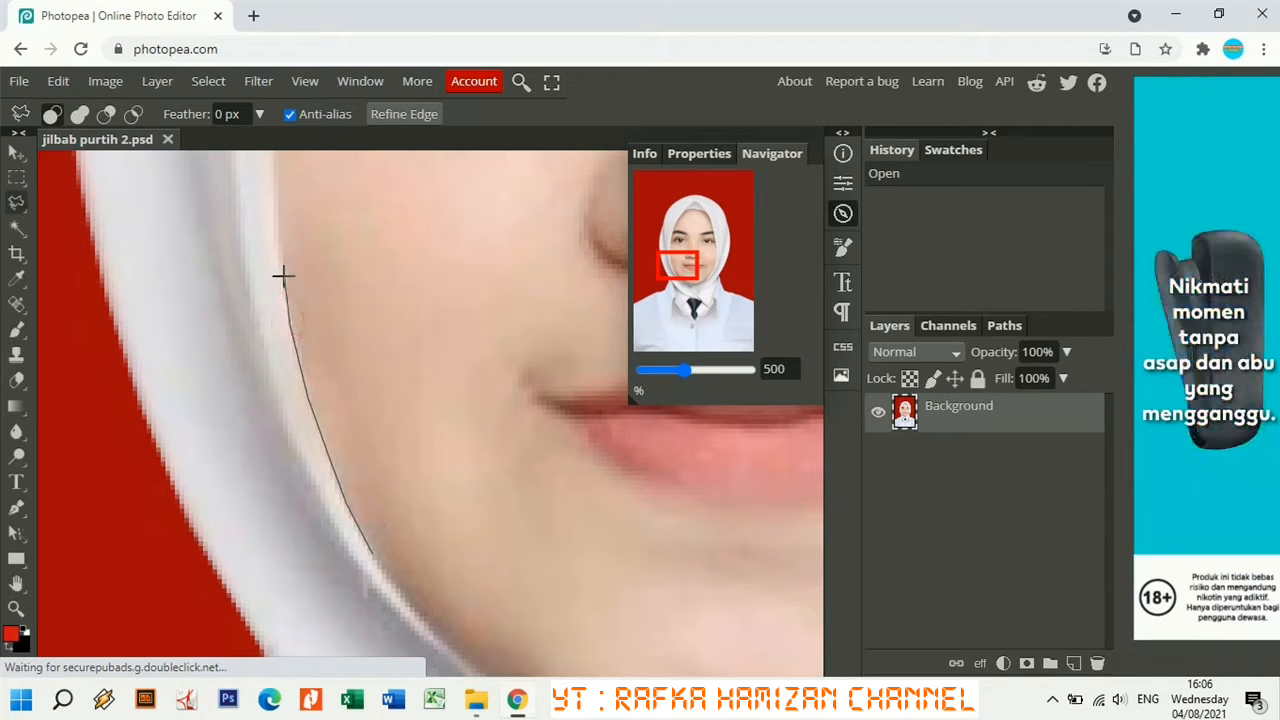
mouse_move(281, 275)
mouse_down()
mouse_move(276, 170)
mouse_move(278, 420)
mouse_move(277, 238)
mouse_move(308, 117)
mouse_move(294, 265)
mouse_move(303, 212)
mouse_move(417, 58)
mouse_move(329, 372)
mouse_move(383, 204)
mouse_move(411, 291)
mouse_move(441, 237)
mouse_move(481, 244)
mouse_move(604, 97)
mouse_move(691, 213)
mouse_move(285, 458)
mouse_move(456, 306)
mouse_move(491, 294)
mouse_move(555, 308)
mouse_move(670, 461)
mouse_move(772, 563)
mouse_move(780, 611)
mouse_up()
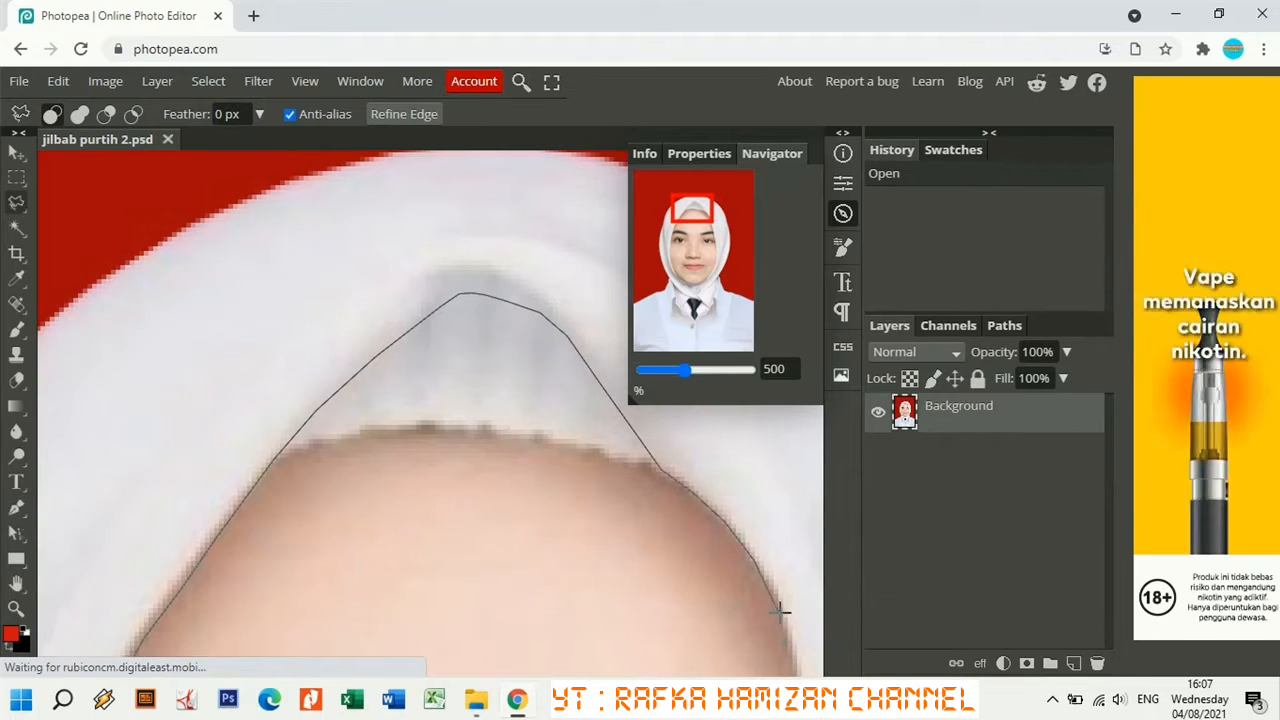
click(780, 611)
drag(692, 208, 711, 245)
click(500, 380)
click(535, 572)
click(549, 618)
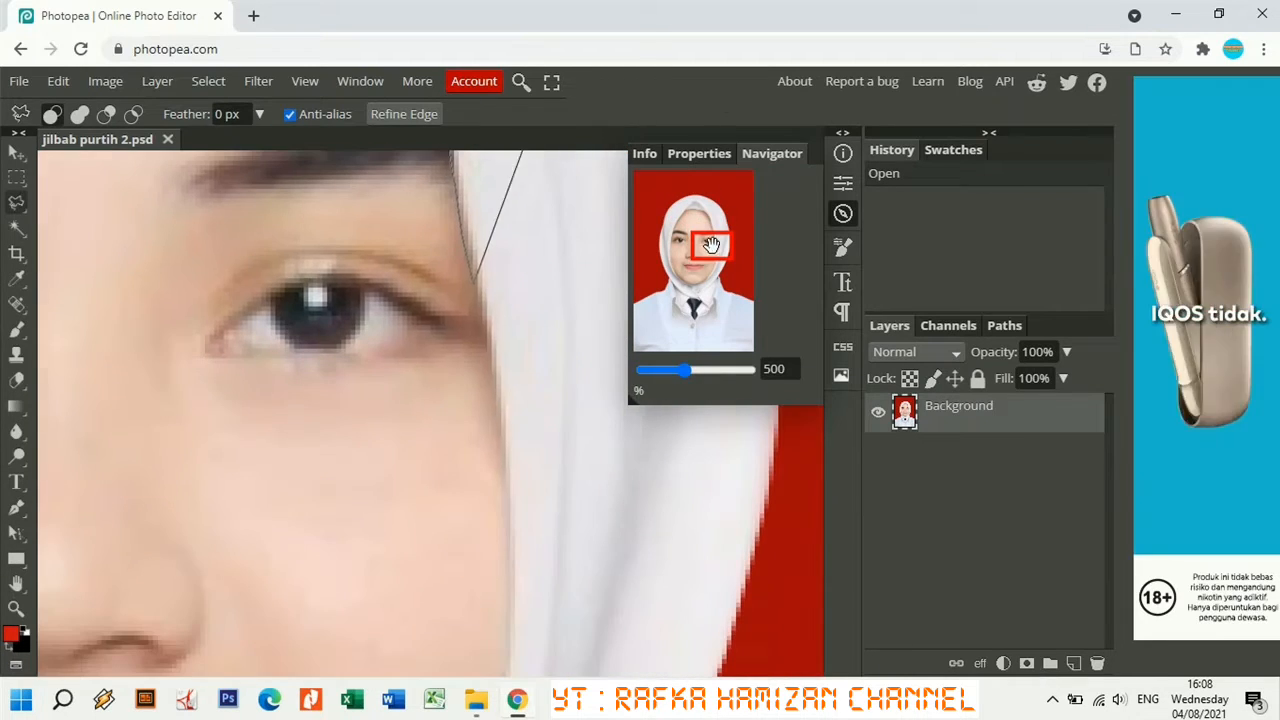
click(499, 398)
click(511, 585)
click(511, 642)
click(503, 474)
click(487, 544)
click(447, 643)
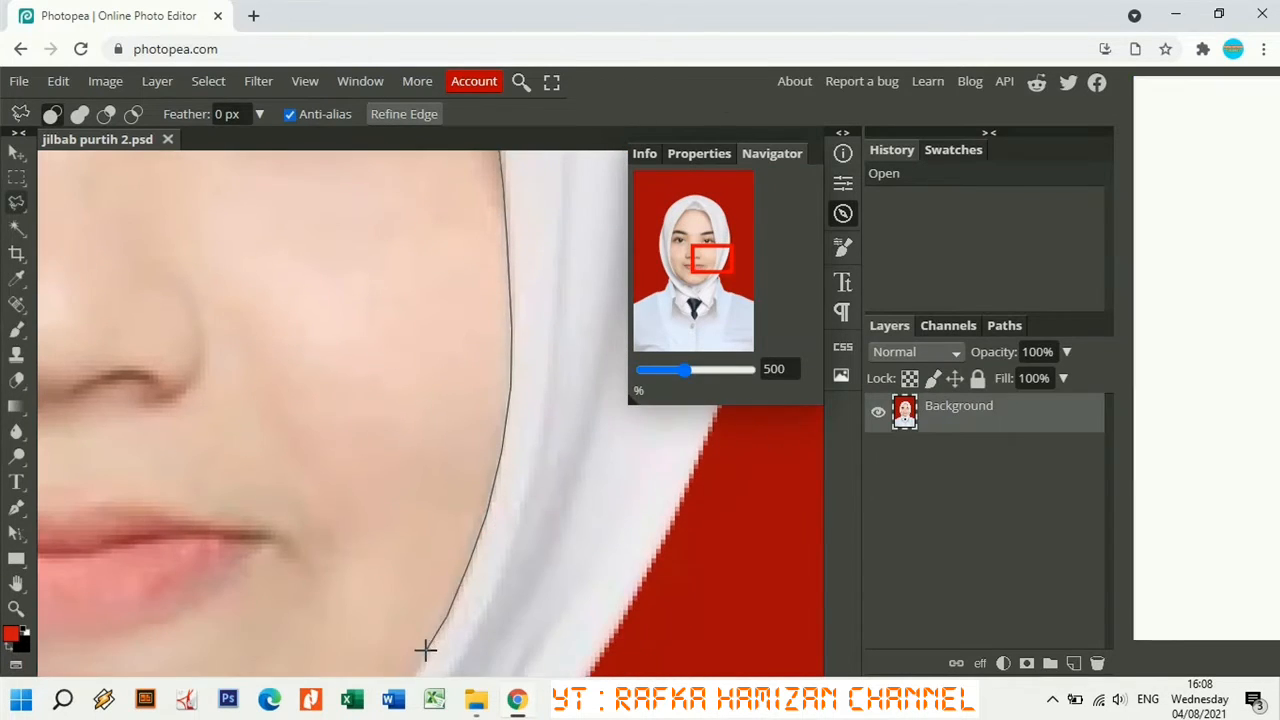
Continue the outline along the jaw and chin and close it at the start point.
mouse_move(425, 650)
mouse_down()
mouse_move(403, 462)
mouse_move(349, 557)
mouse_move(110, 654)
mouse_move(242, 523)
mouse_move(176, 561)
mouse_up()
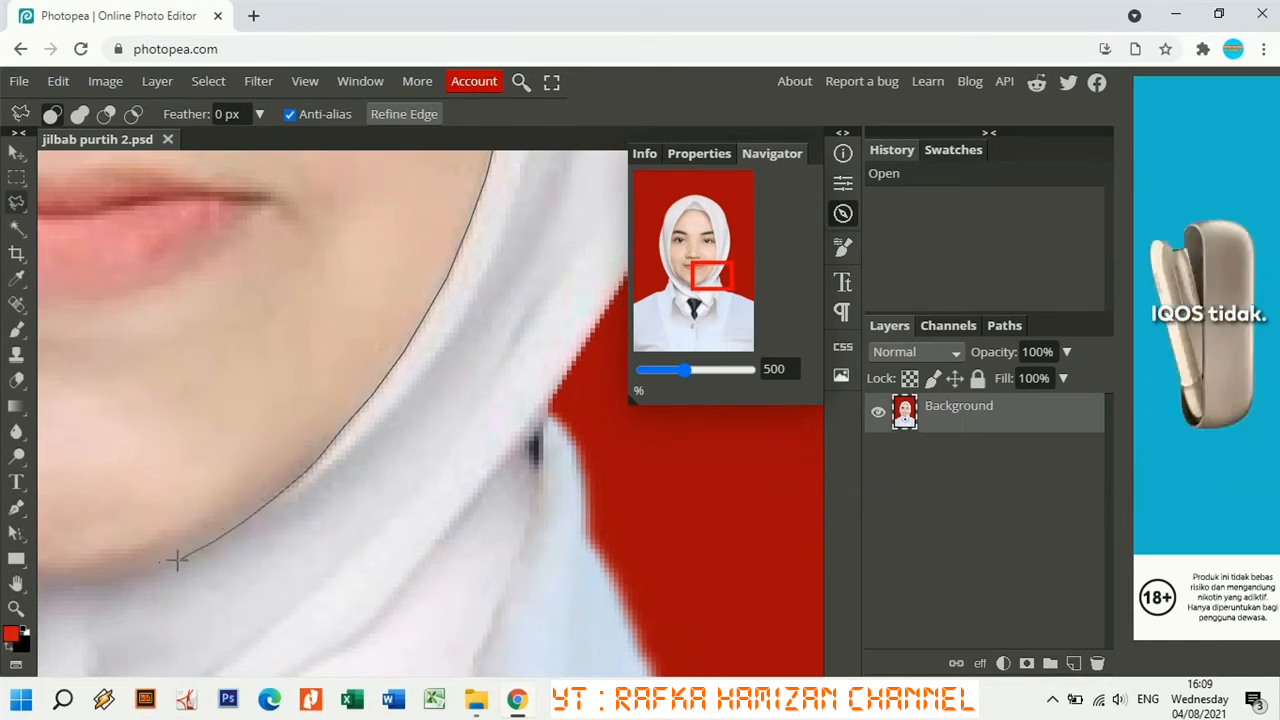
click(177, 561)
click(118, 583)
click(58, 588)
drag(58, 588, 376, 571)
click(297, 556)
click(210, 524)
click(173, 500)
click(125, 465)
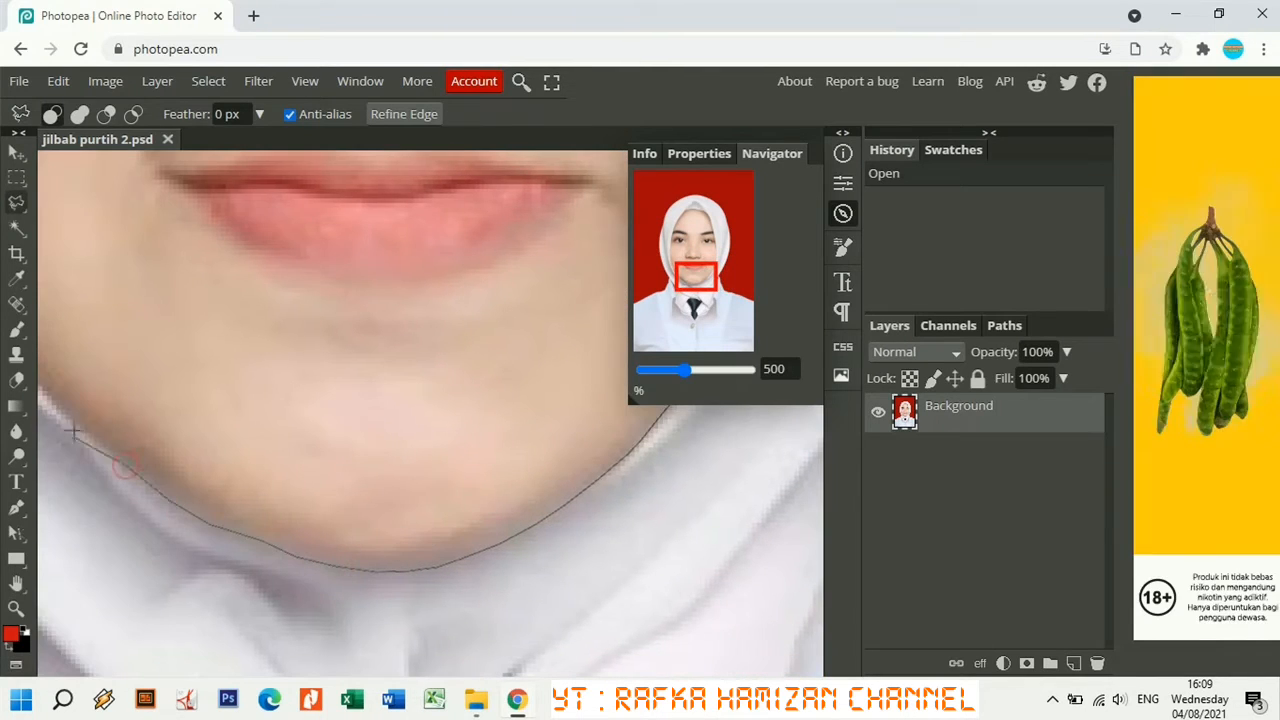
click(74, 430)
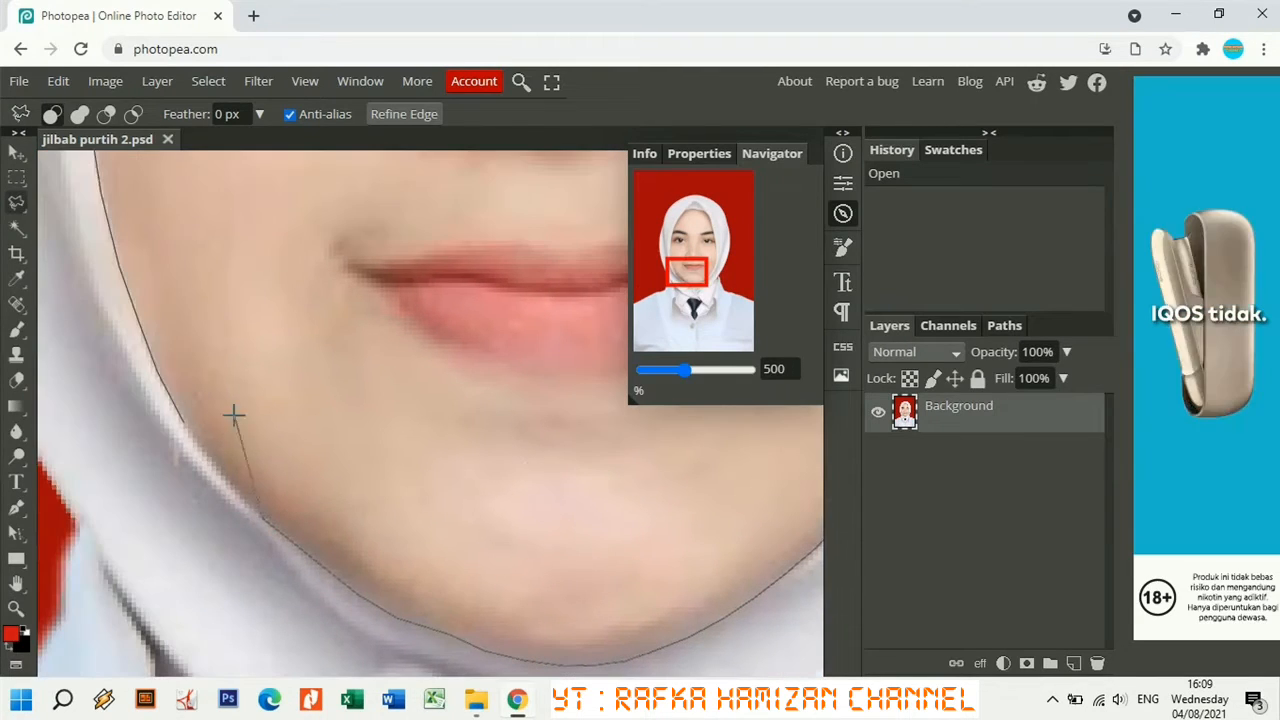
click(220, 474)
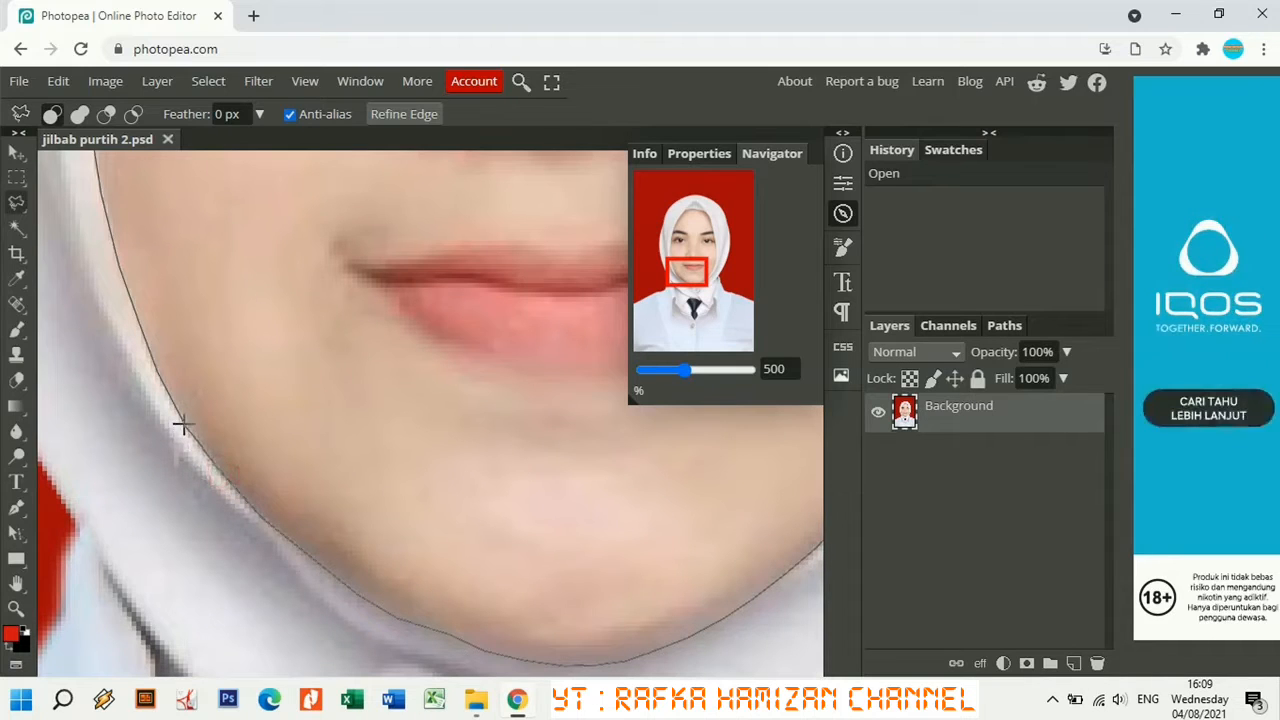
click(183, 425)
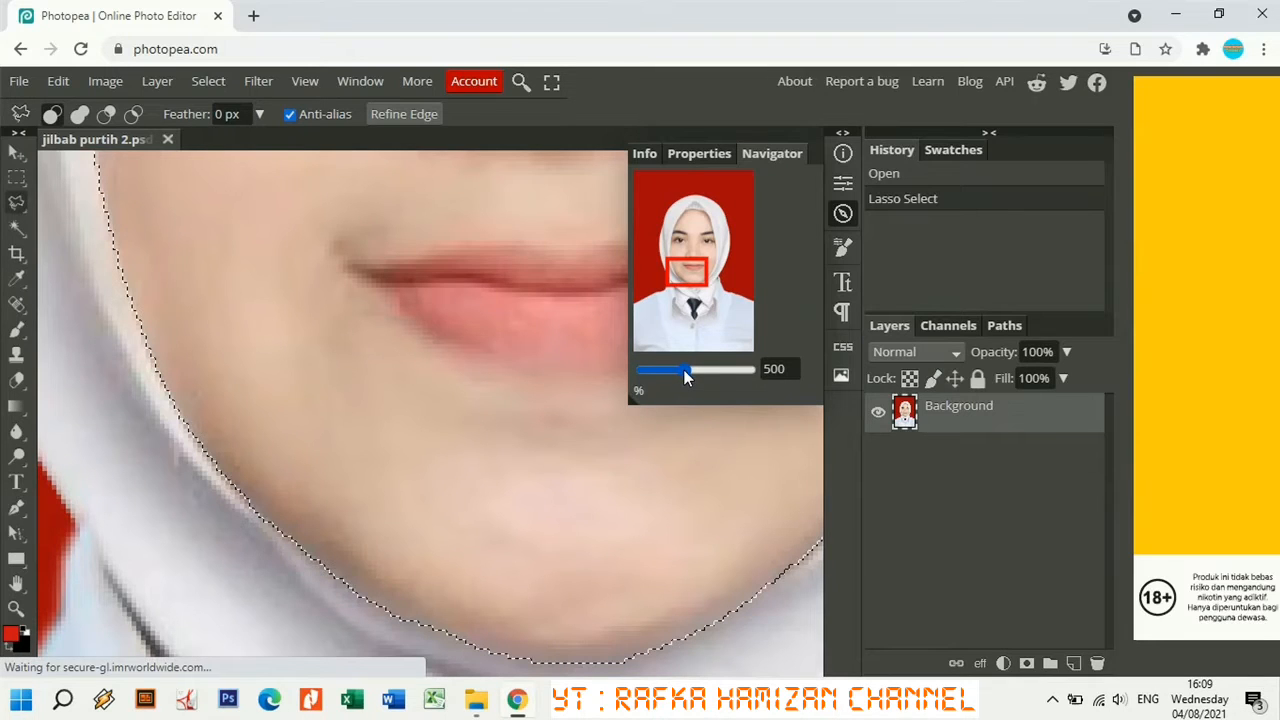
drag(682, 370, 666, 381)
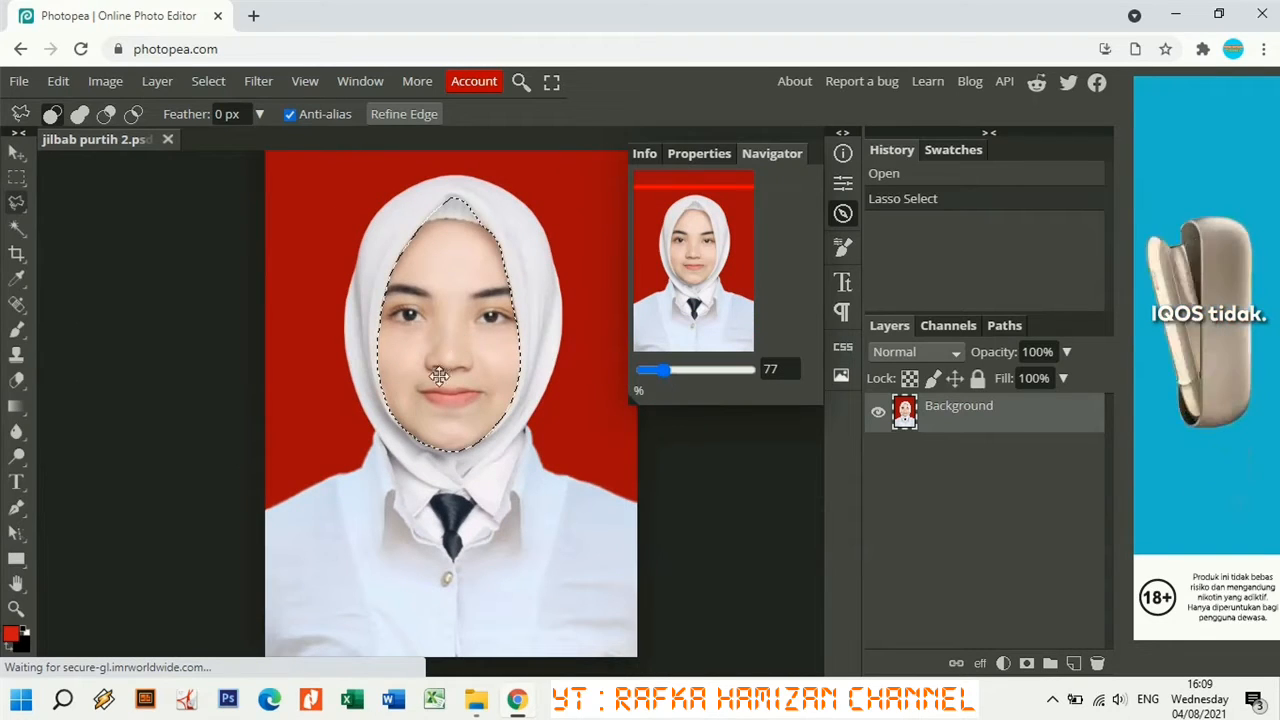
Copy the face to Layer 1 with Layer Via Copy and inspect it with the Background hidden.
right_click(447, 286)
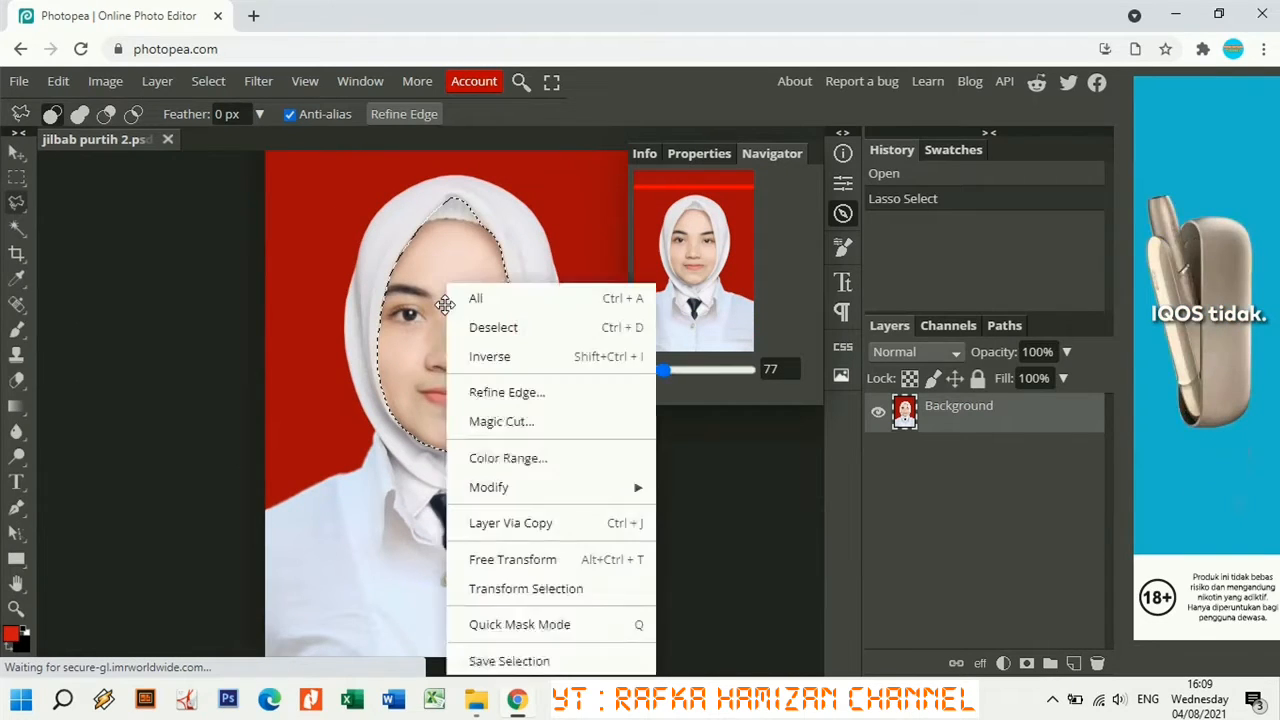
click(525, 534)
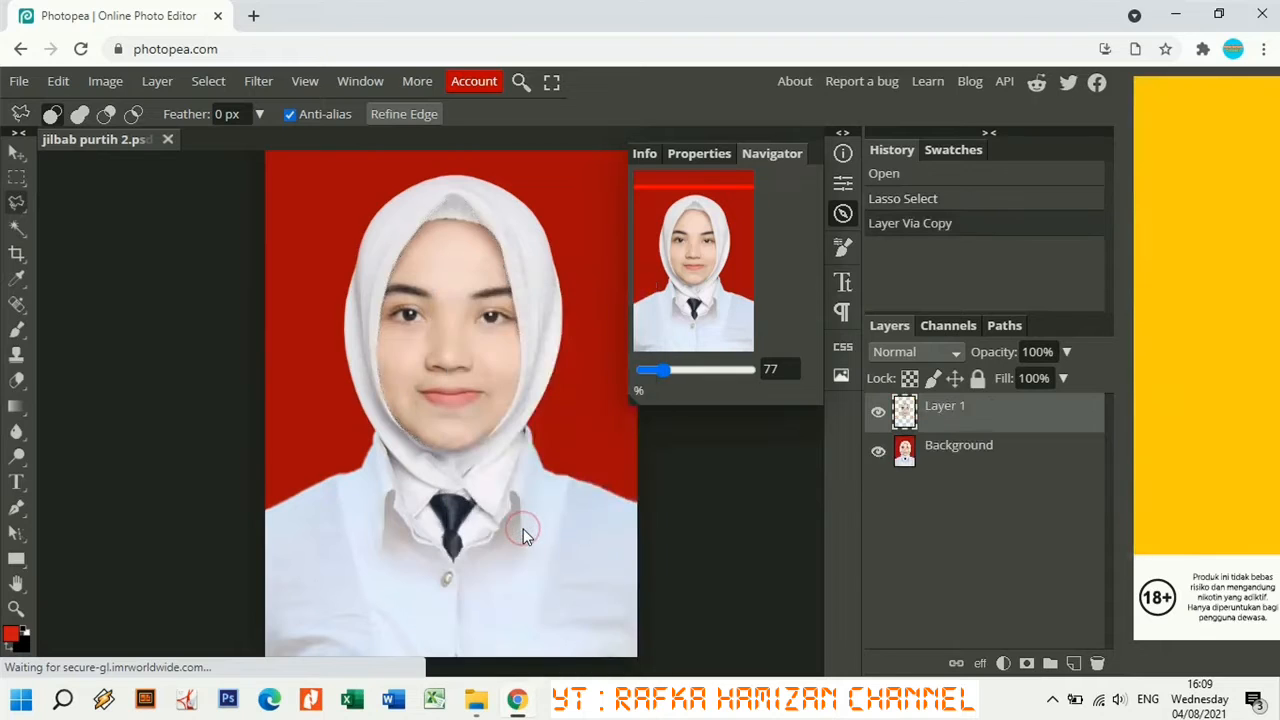
click(879, 455)
click(879, 455)
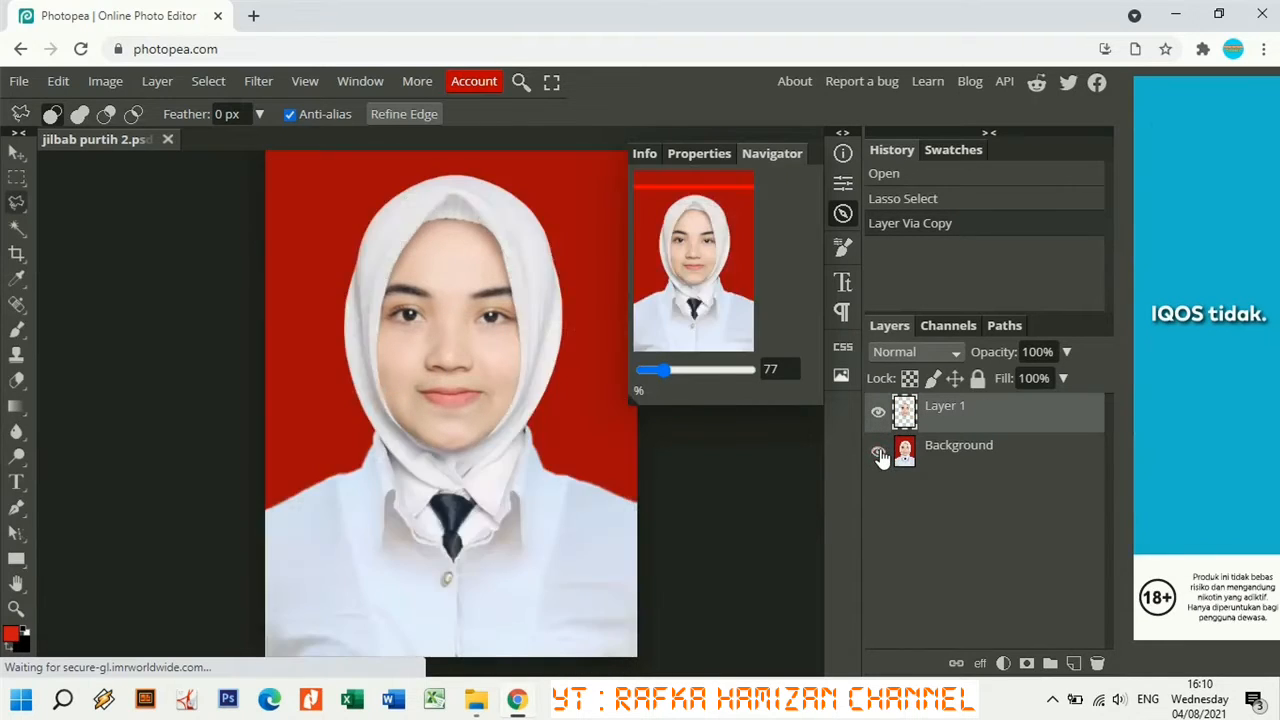
click(879, 455)
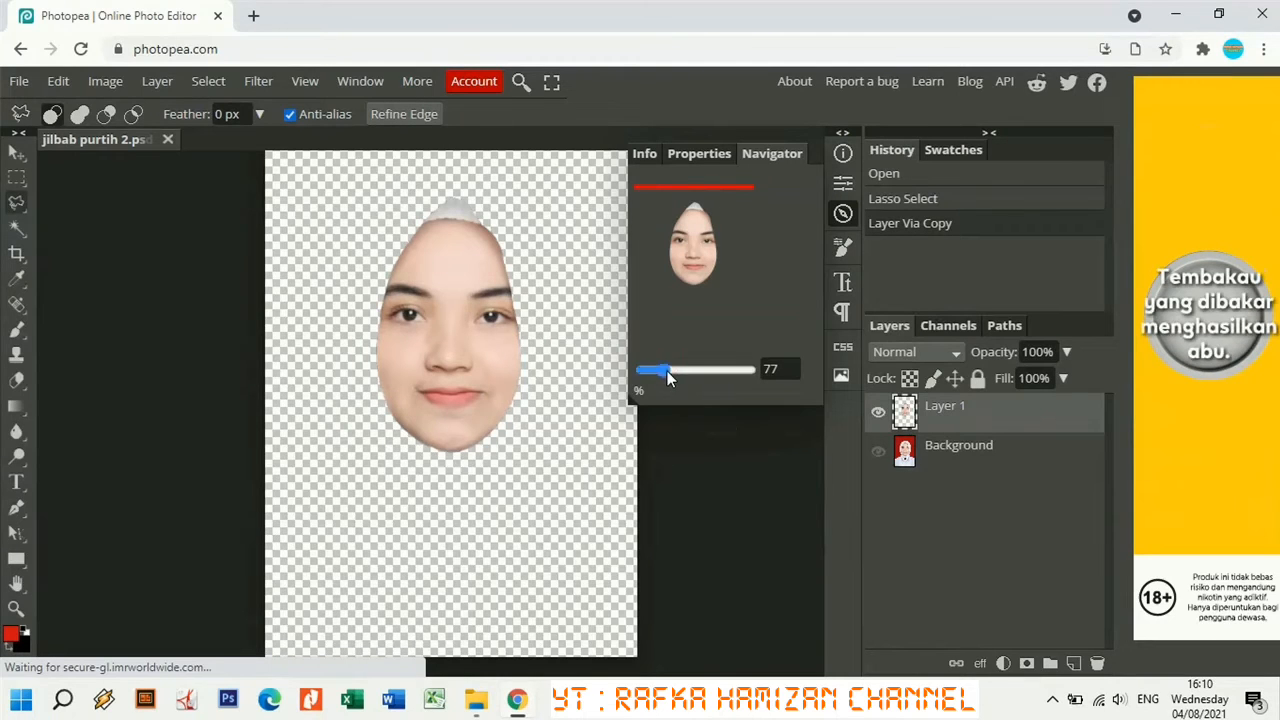
mouse_move(668, 370)
mouse_down()
mouse_move(680, 376)
mouse_move(663, 371)
mouse_up()
click(878, 453)
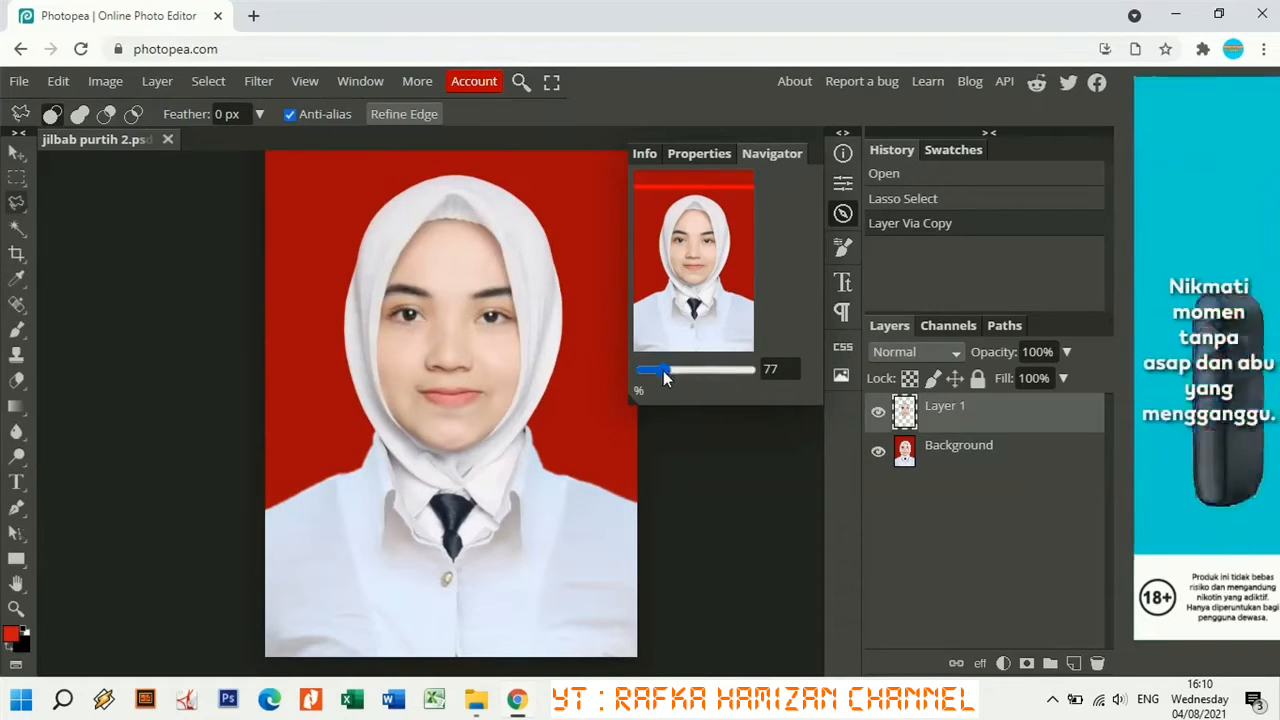
At 400% zoom, start the hijab outline and trace up the veil's left edge.
drag(663, 370, 678, 370)
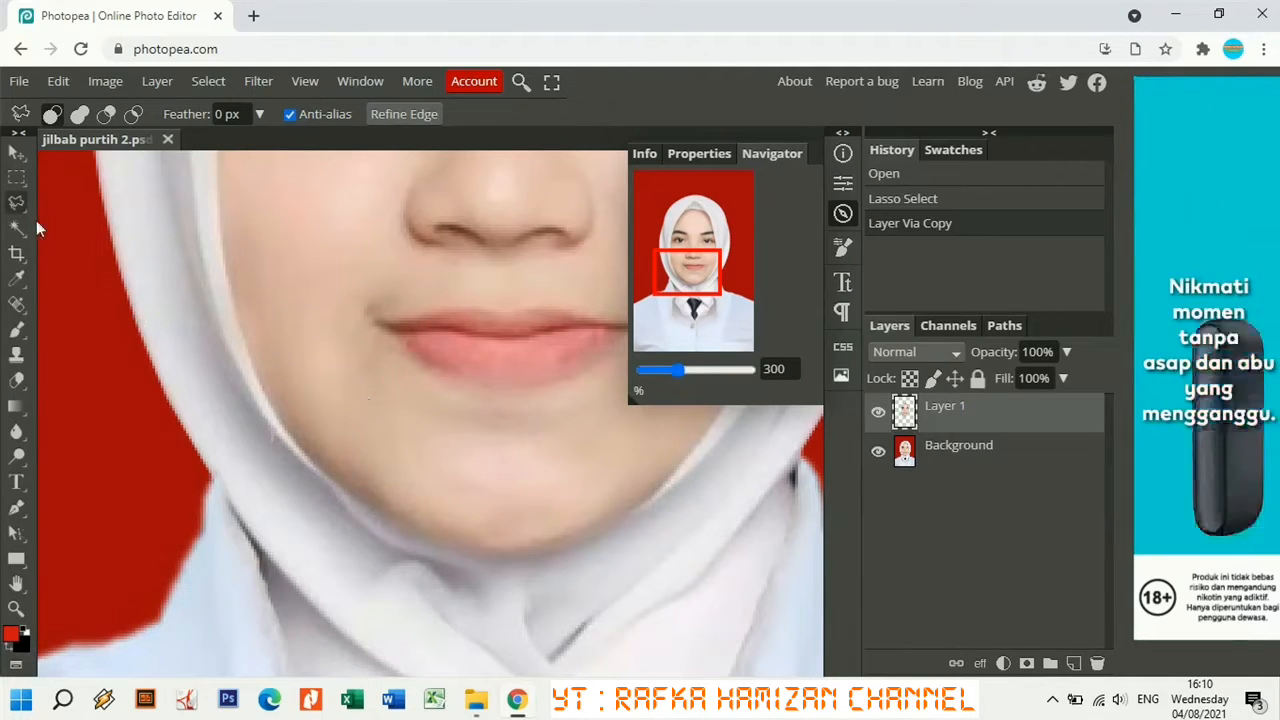
click(213, 476)
click(167, 397)
drag(681, 371, 690, 371)
drag(681, 273, 660, 239)
click(285, 370)
click(240, 237)
click(209, 420)
click(168, 235)
drag(690, 370, 682, 370)
click(438, 506)
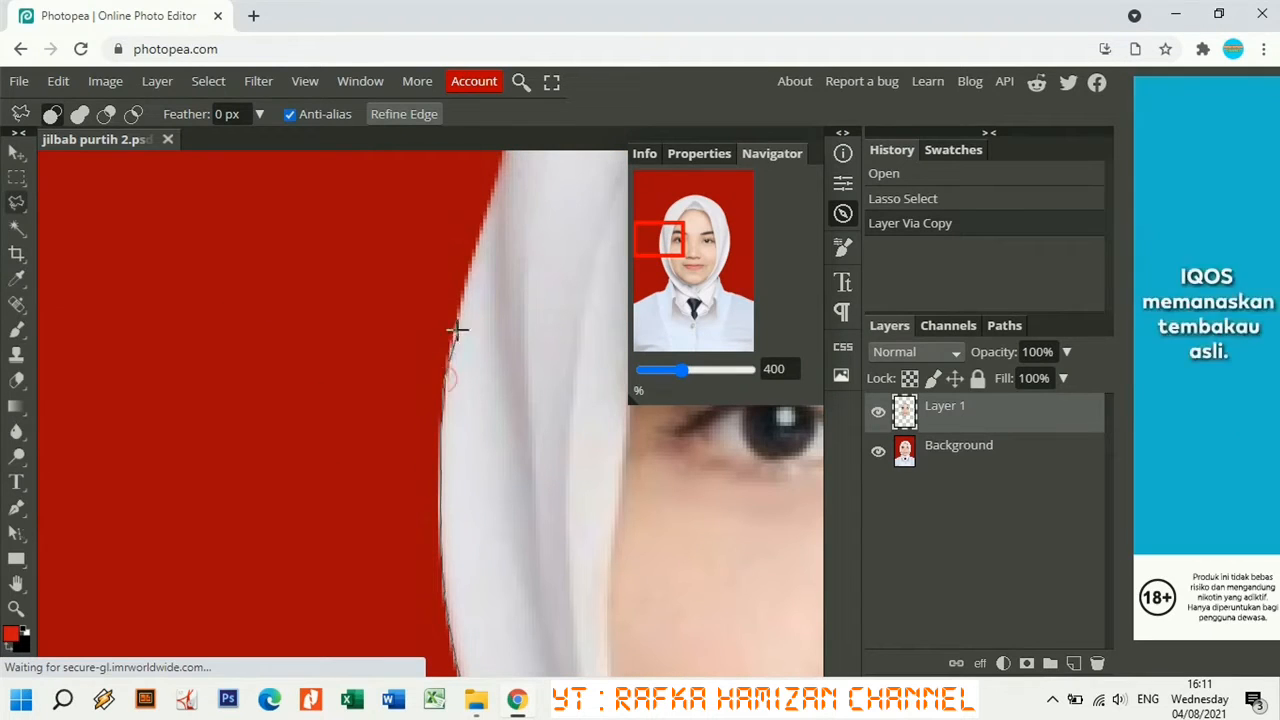
click(457, 331)
click(492, 210)
Continue the hijab outline across the top of the veil.
drag(660, 238, 671, 213)
click(551, 191)
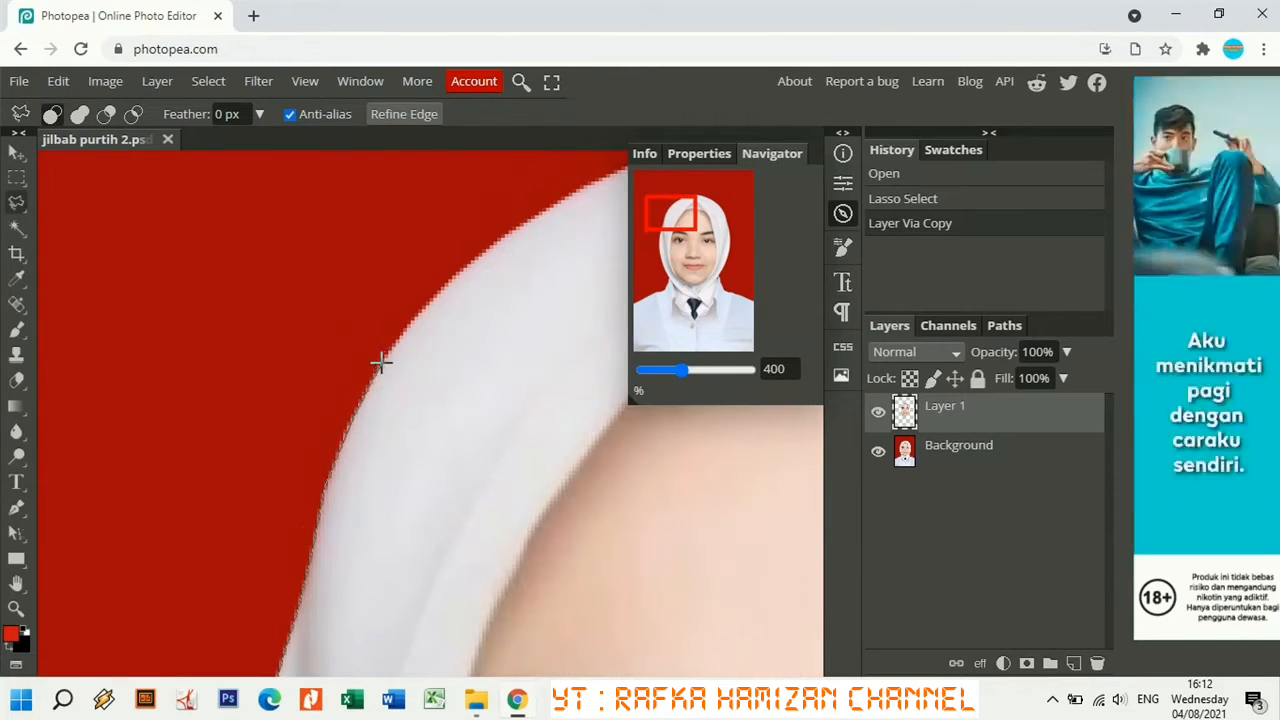
click(380, 363)
click(411, 321)
click(457, 273)
click(549, 208)
click(702, 201)
click(180, 326)
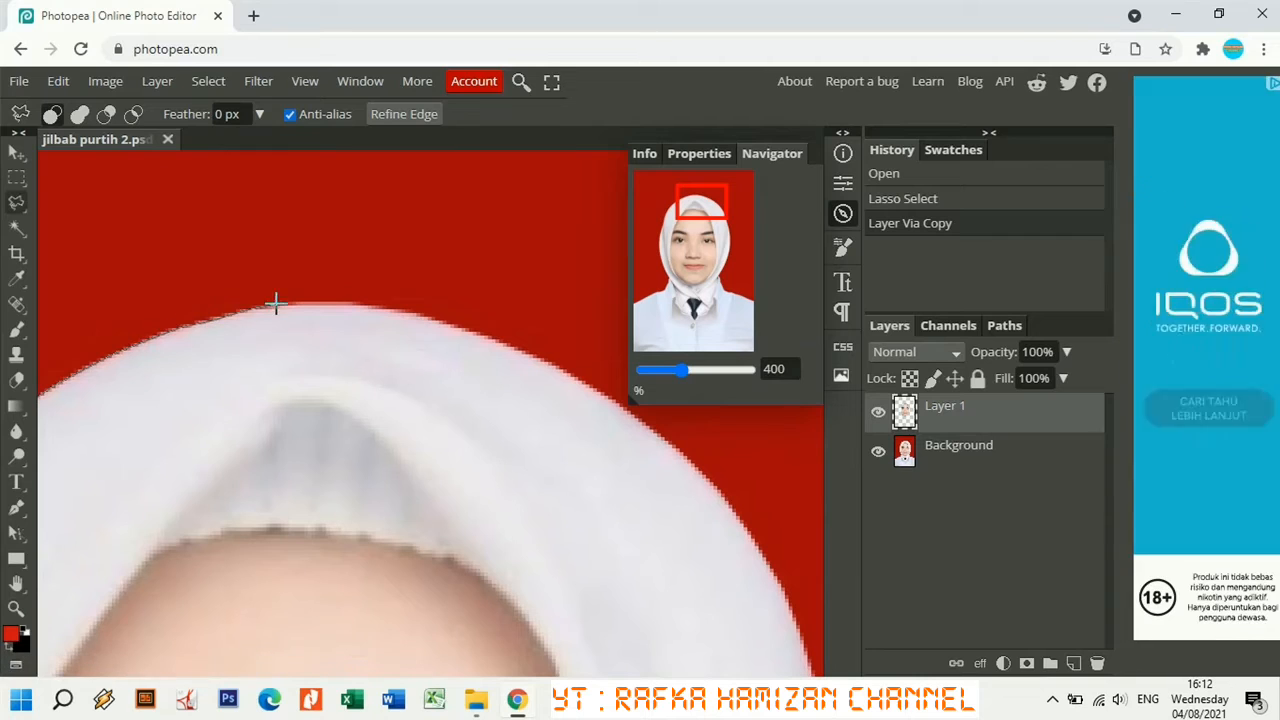
click(278, 303)
click(370, 303)
click(442, 316)
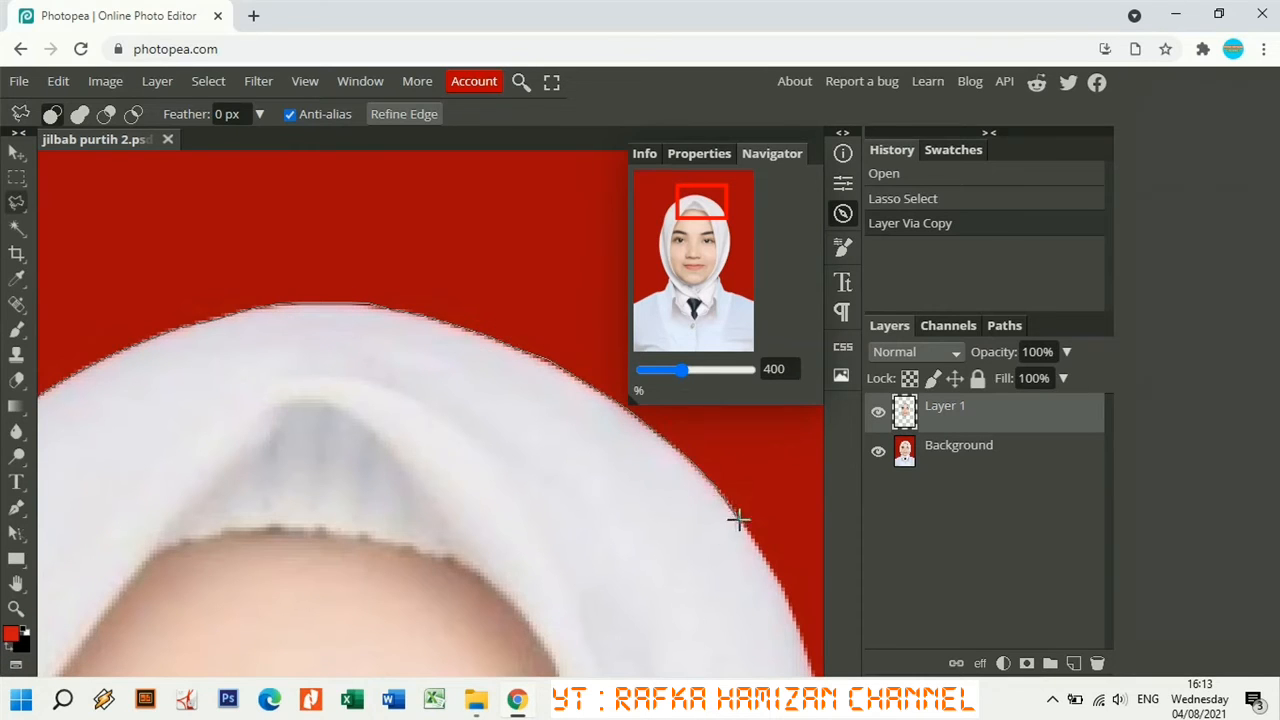
Trace down the veil's right edge.
click(739, 520)
click(797, 623)
mouse_move(701, 199)
mouse_down()
mouse_move(711, 211)
mouse_move(720, 195)
mouse_move(735, 220)
mouse_up()
click(683, 583)
click(708, 660)
click(481, 306)
click(484, 425)
click(483, 508)
click(476, 561)
click(454, 663)
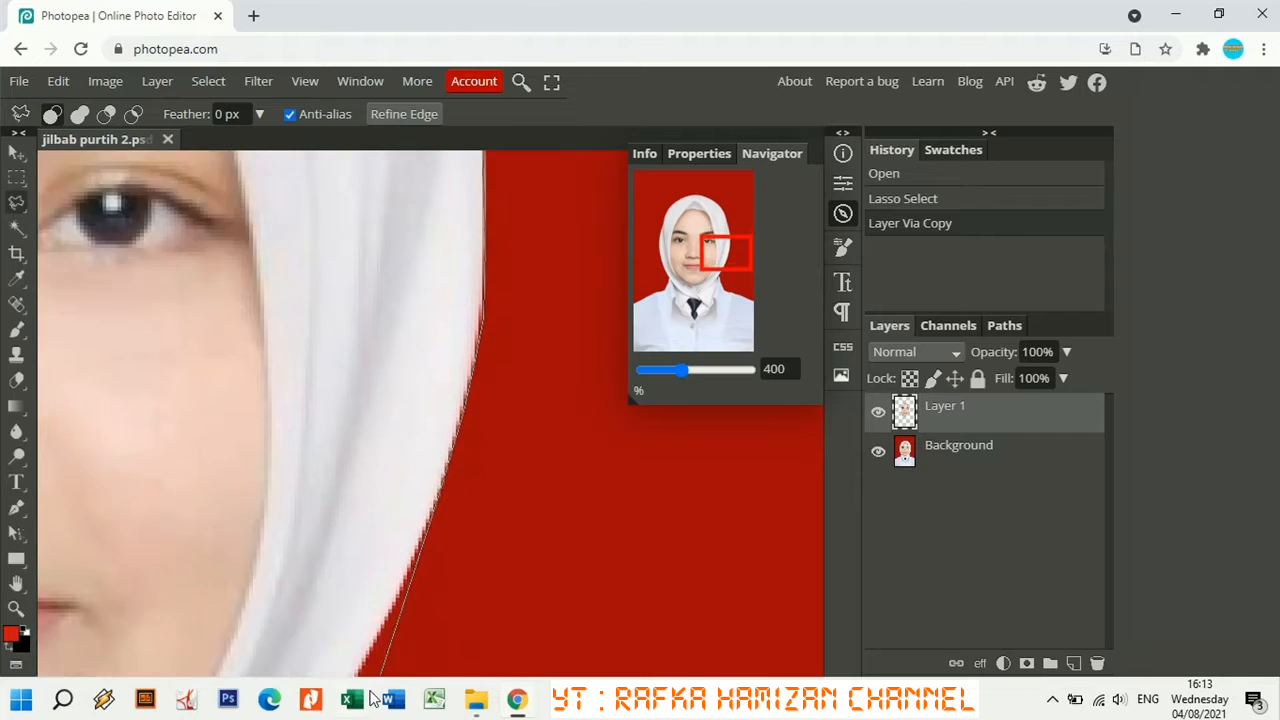
Trace along the collar and scarf edge and close the hijab outline.
drag(258, 649, 261, 415)
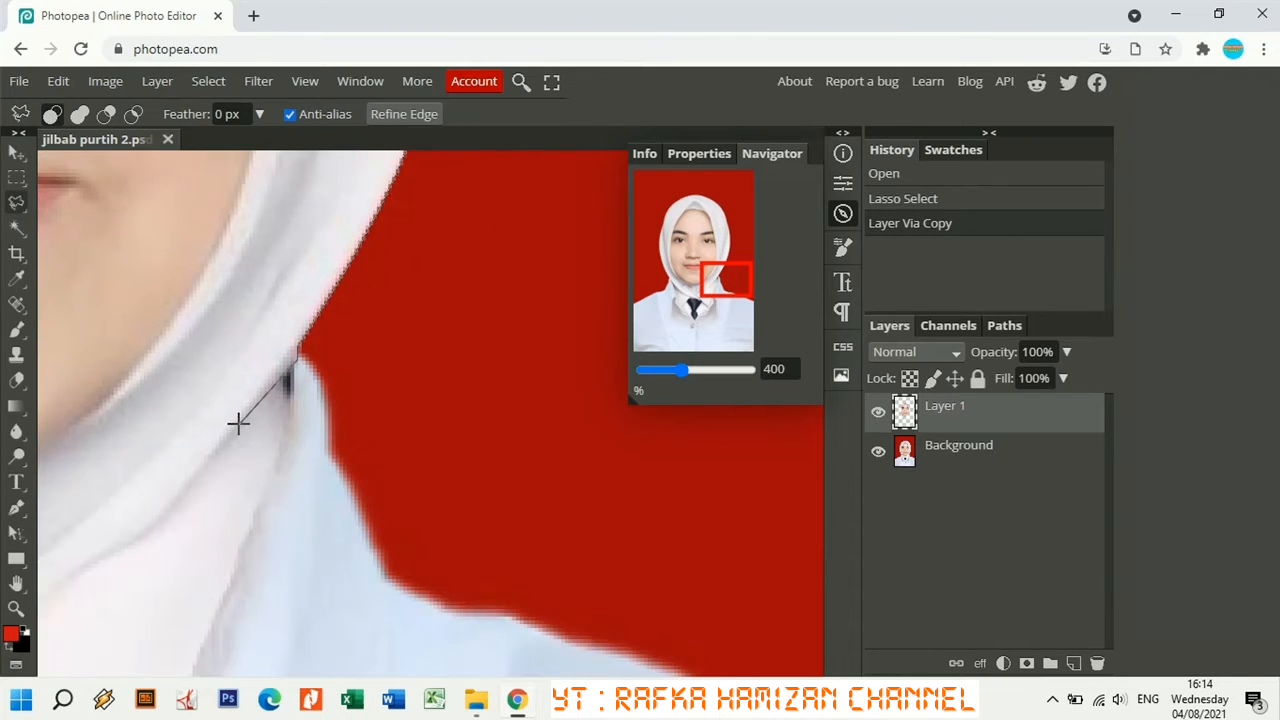
click(237, 423)
click(172, 519)
click(144, 544)
click(96, 567)
drag(63, 596, 518, 371)
click(519, 372)
click(433, 438)
click(376, 472)
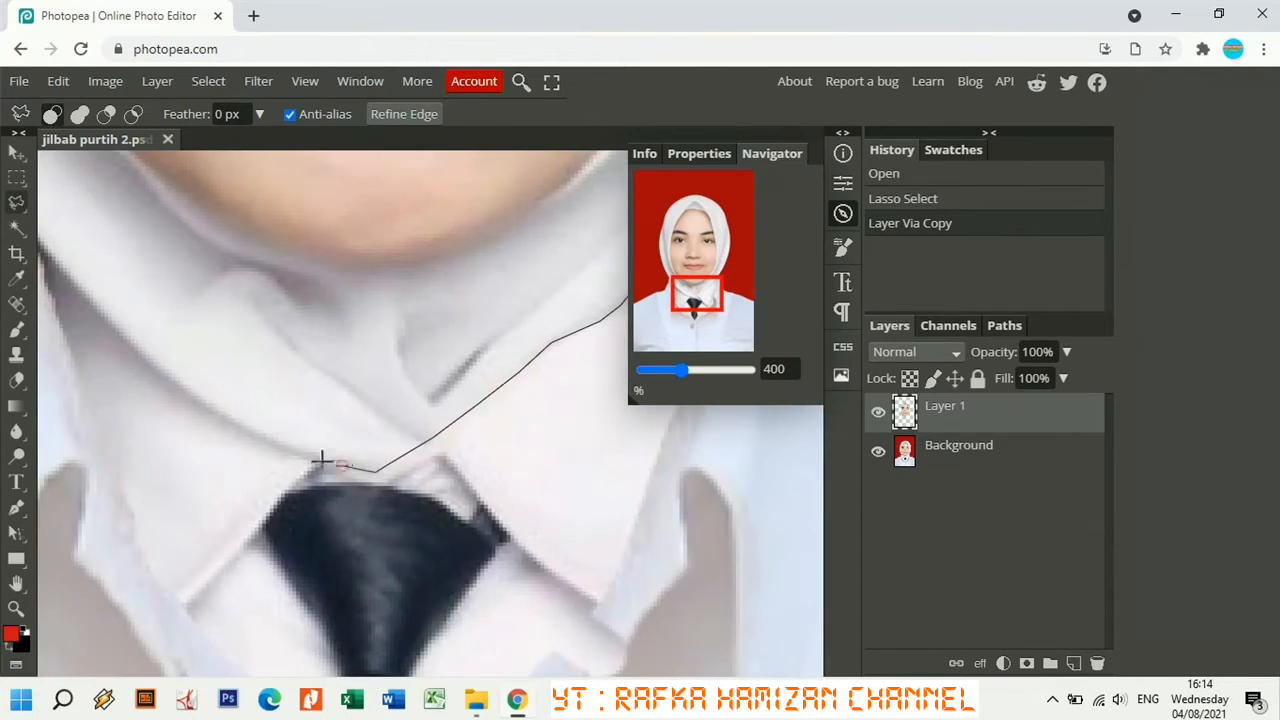
click(303, 457)
click(238, 428)
drag(130, 344, 305, 527)
click(305, 527)
click(242, 461)
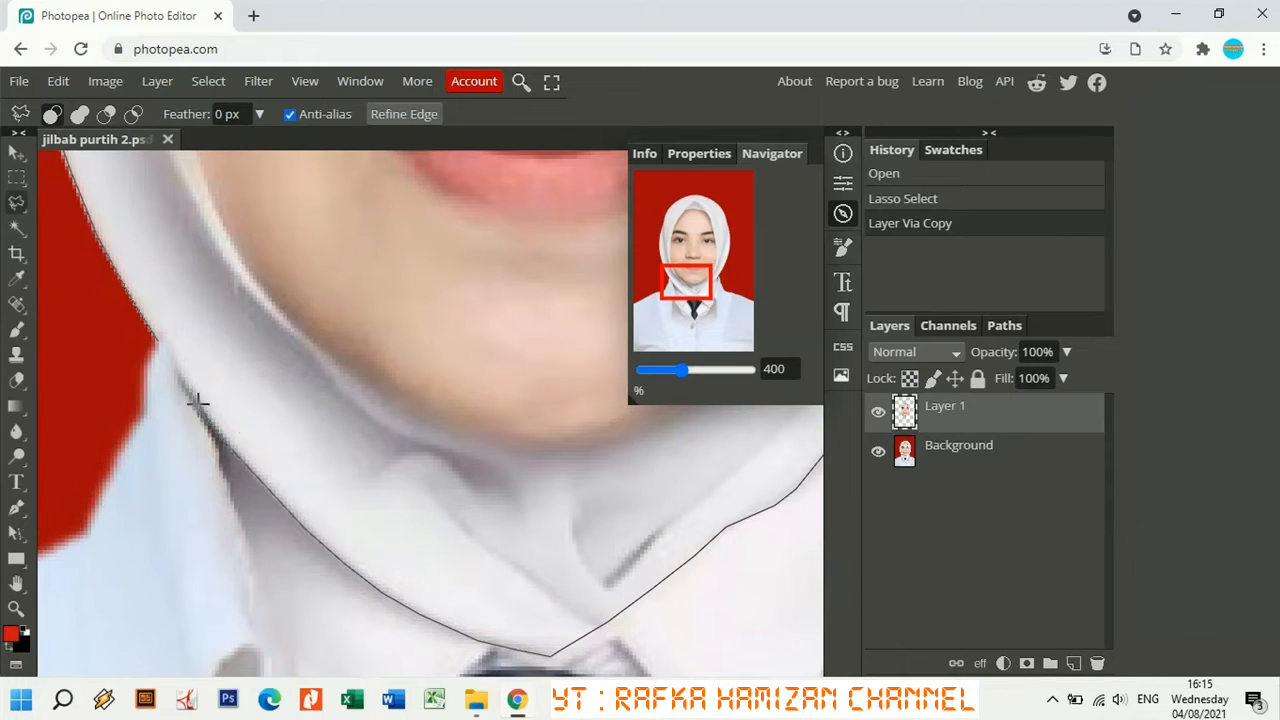
click(198, 403)
click(177, 373)
click(158, 338)
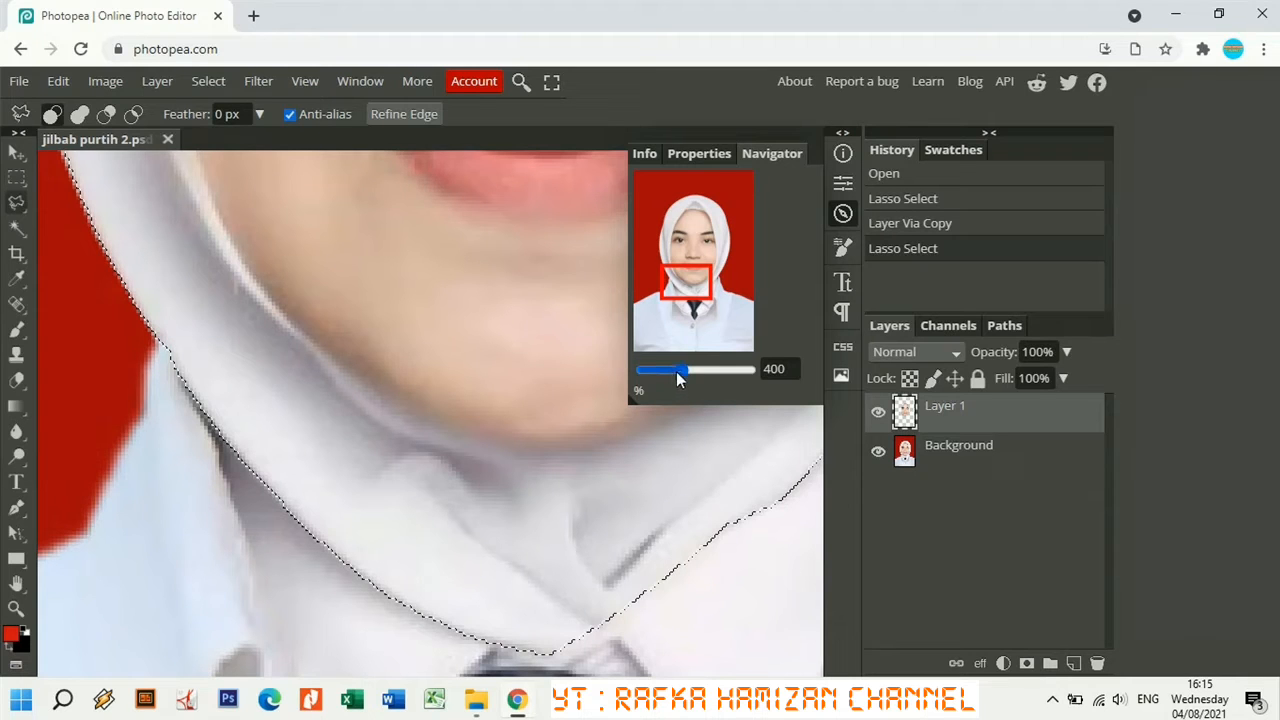
Invert the hijab selection and try Layer Via Copy on the inverted area.
drag(679, 371, 665, 377)
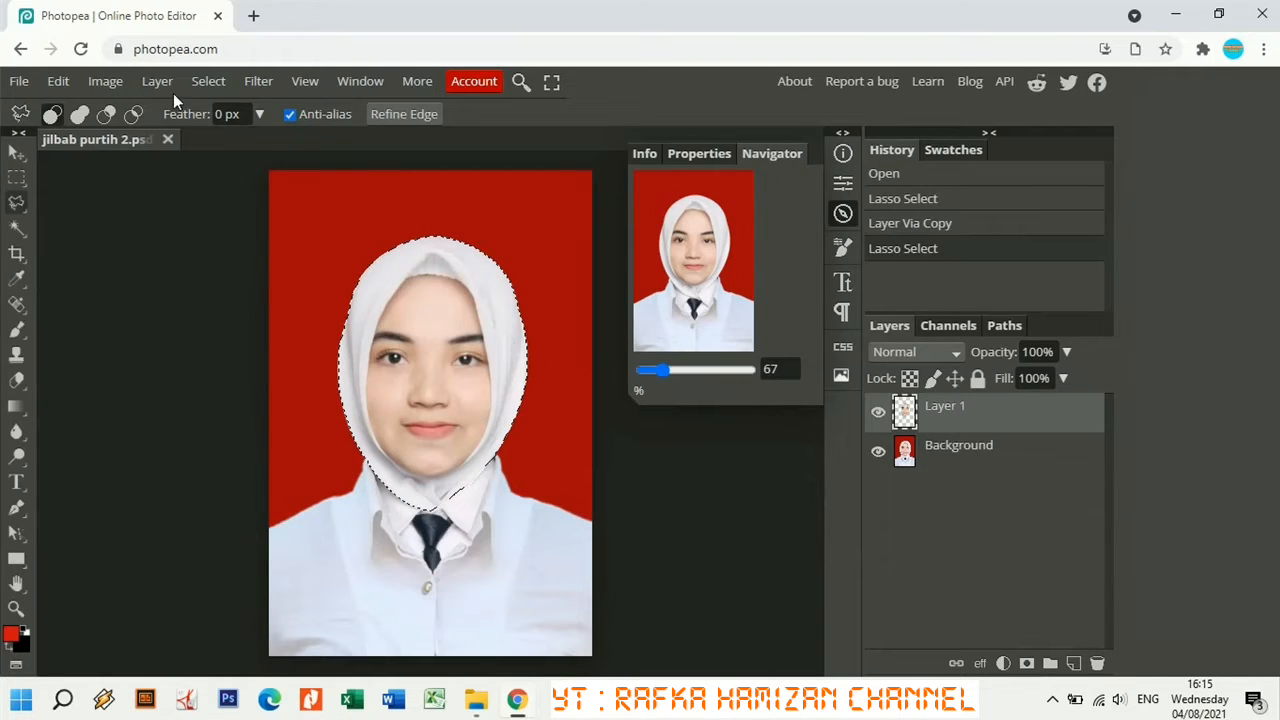
click(208, 84)
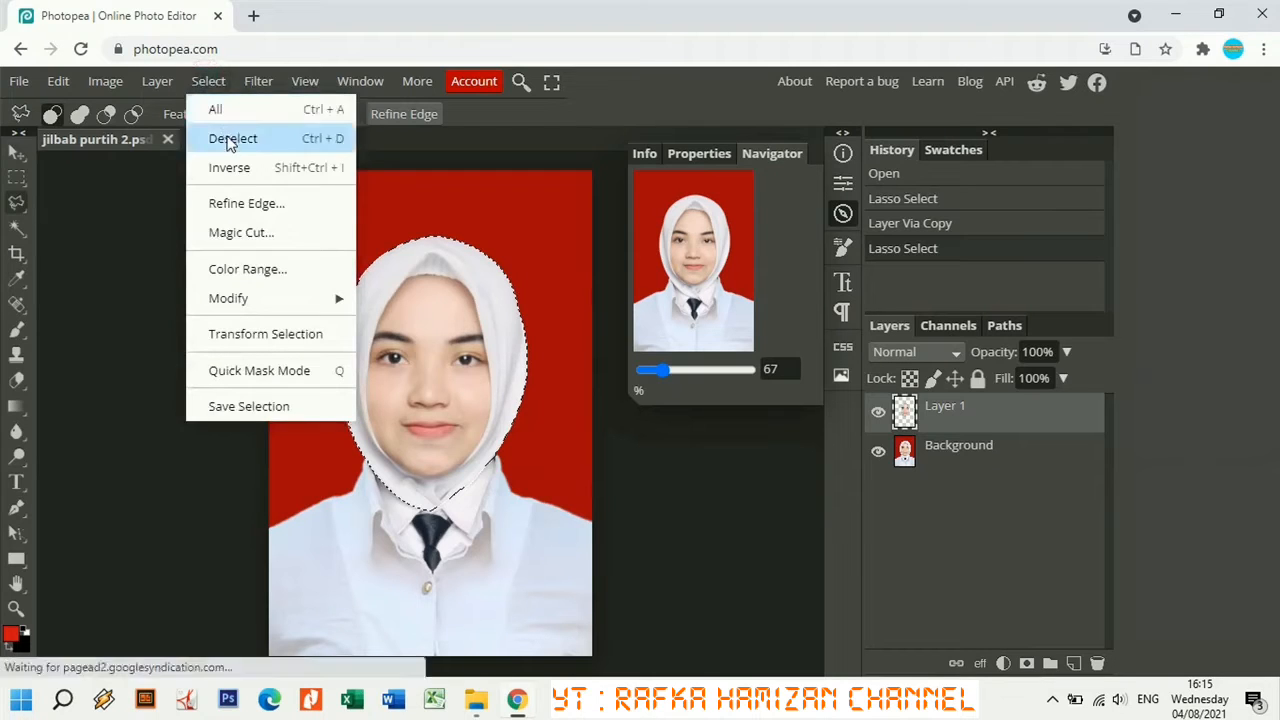
click(236, 169)
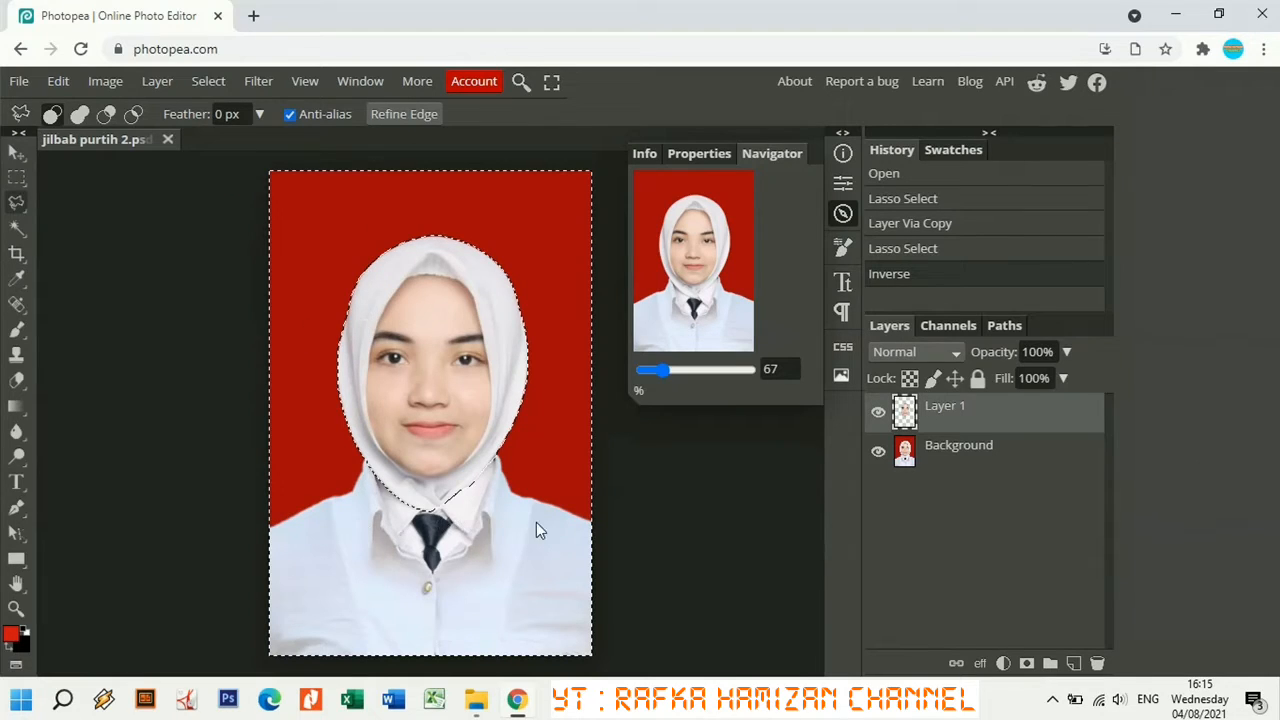
right_click(553, 350)
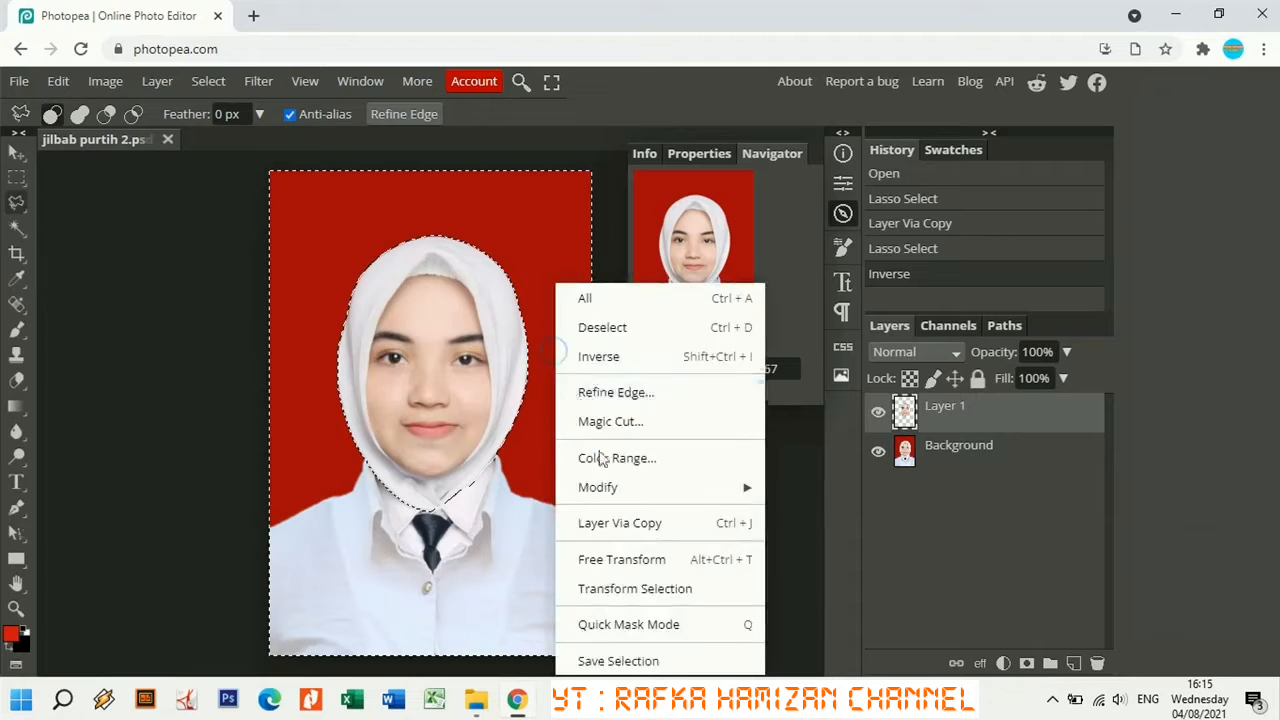
click(614, 524)
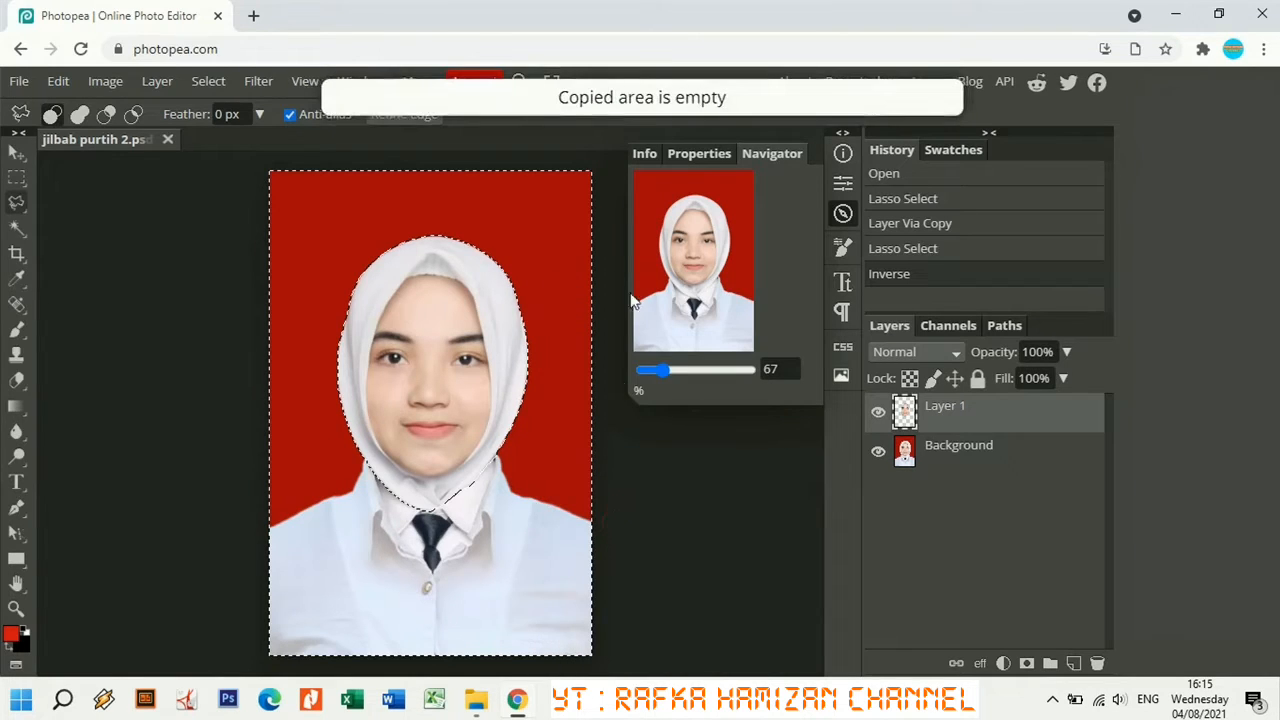
Invert the selection back to the hijab and make the Background layer active.
click(208, 81)
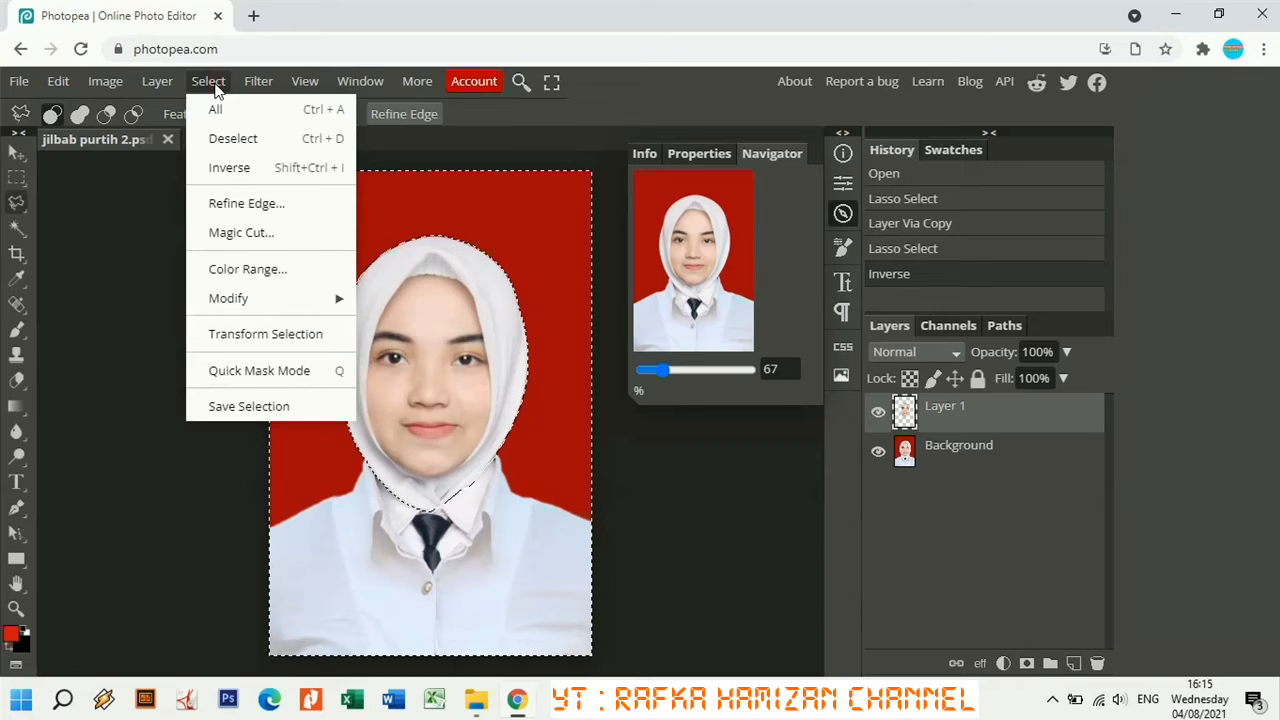
click(240, 168)
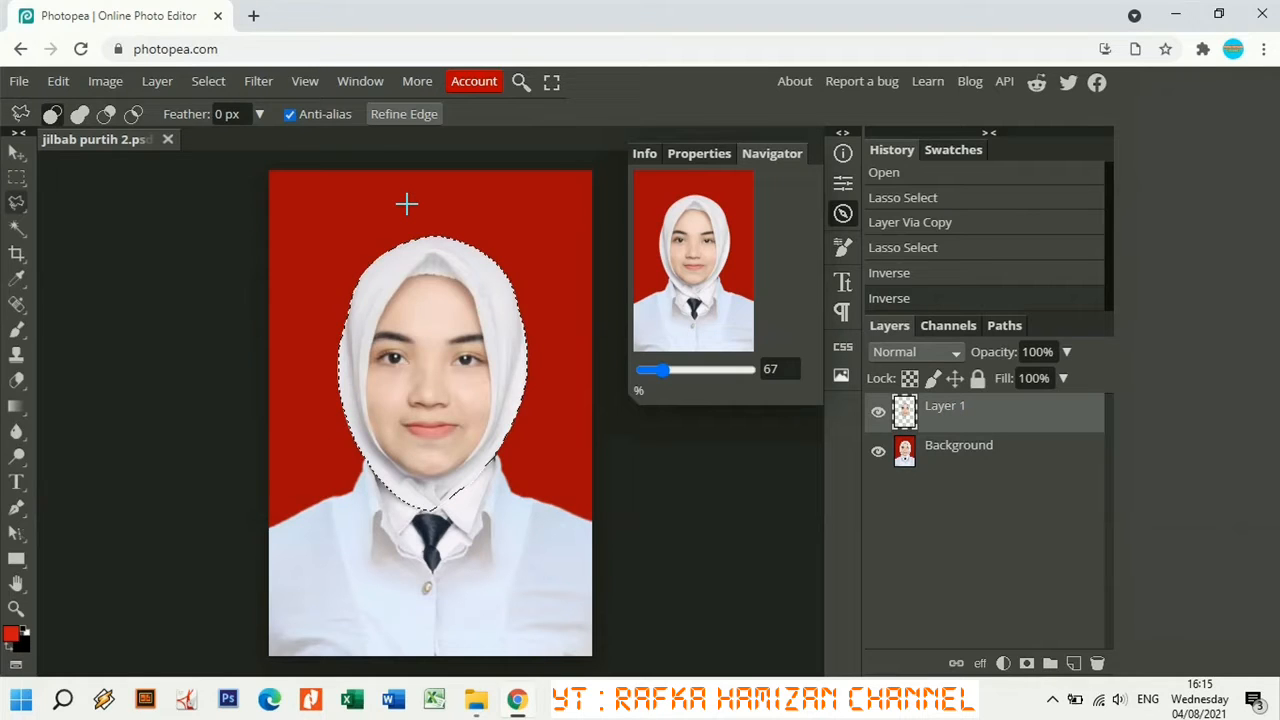
click(938, 465)
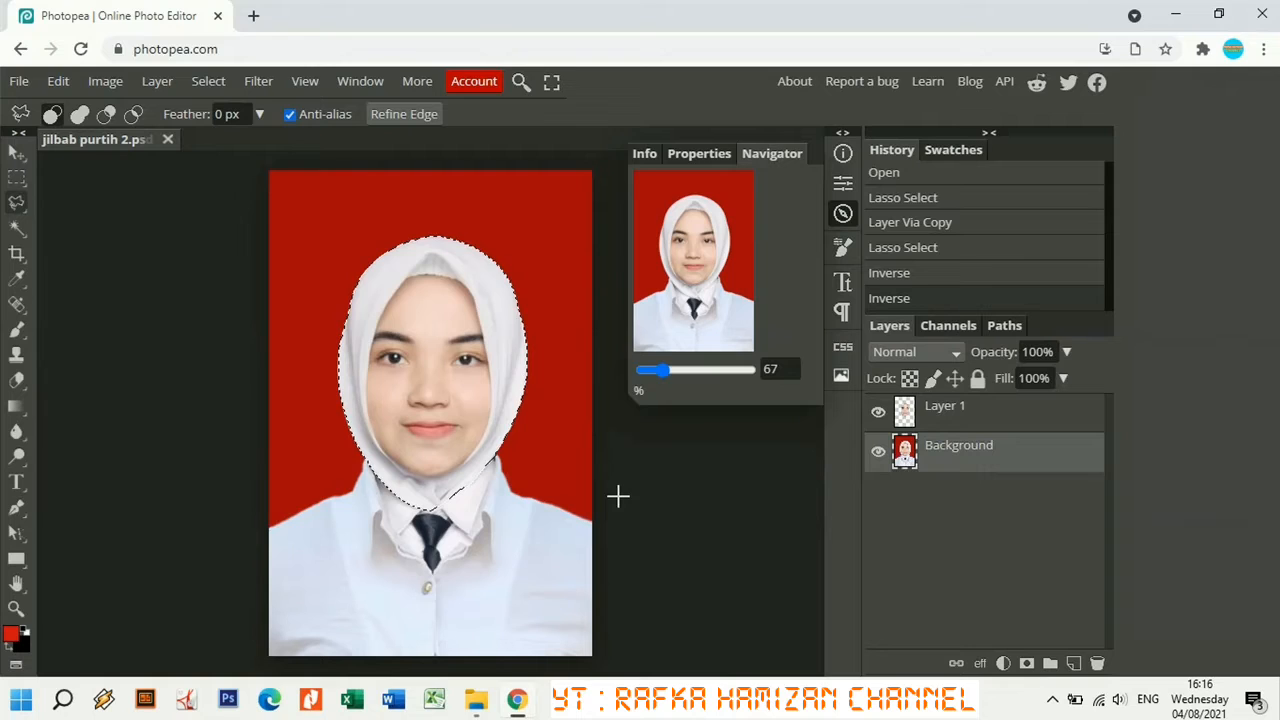
Invert the selection and copy everything outside the hijab onto a new Layer 2.
click(209, 82)
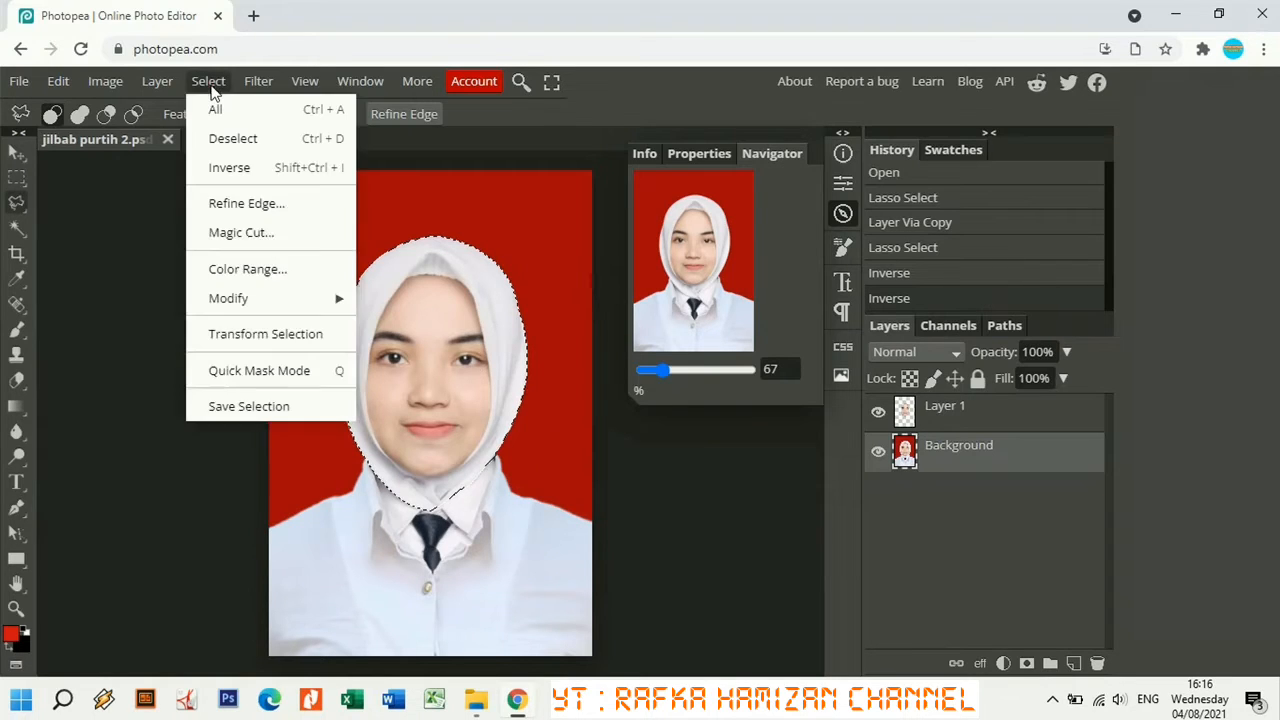
click(234, 168)
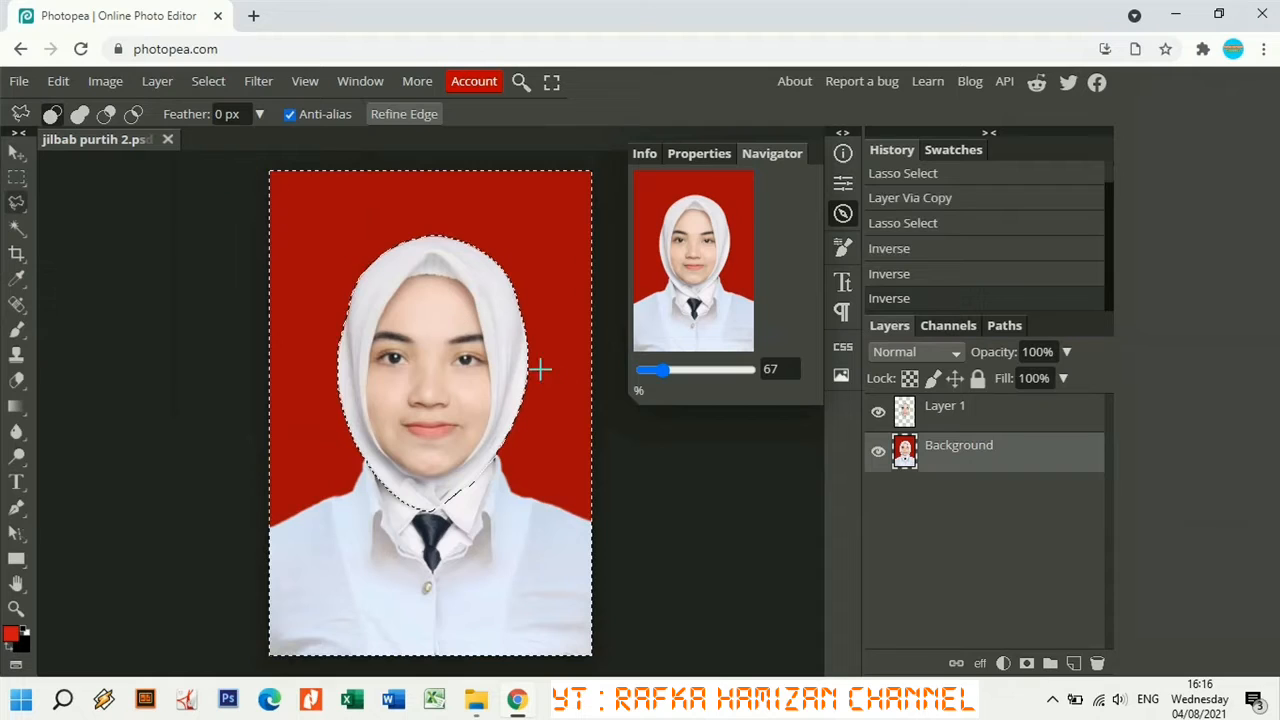
right_click(541, 430)
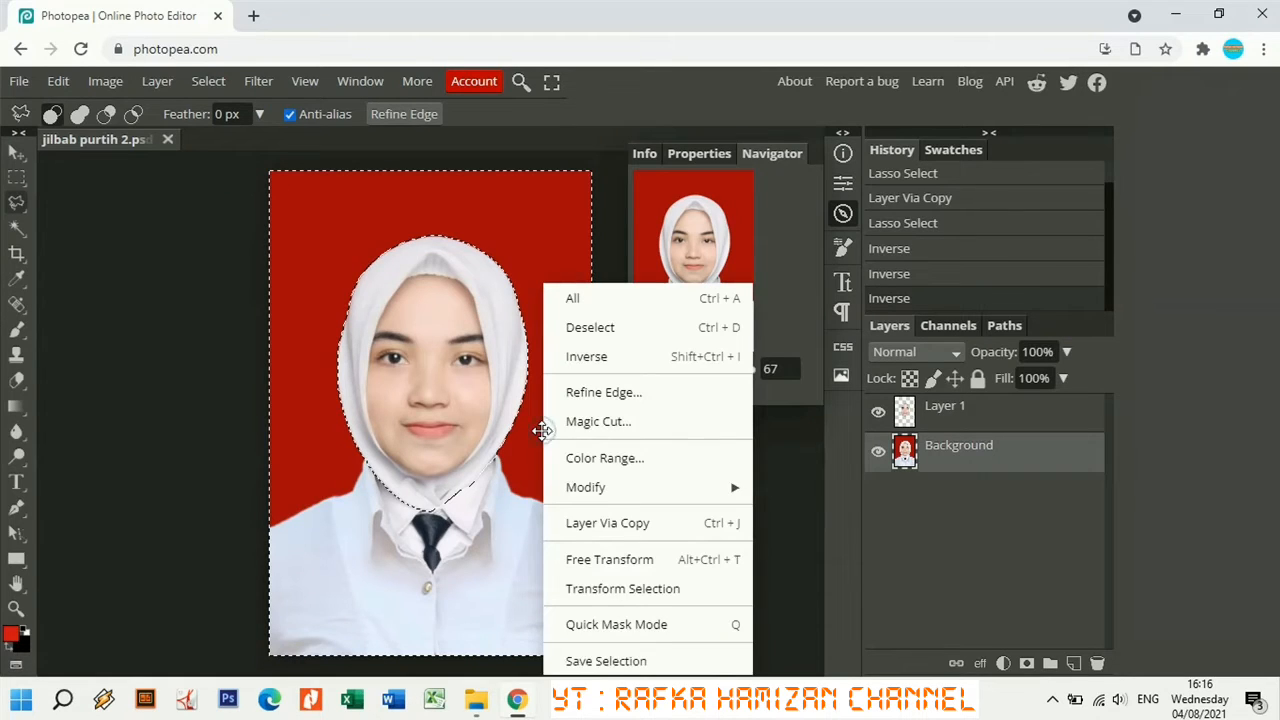
click(583, 528)
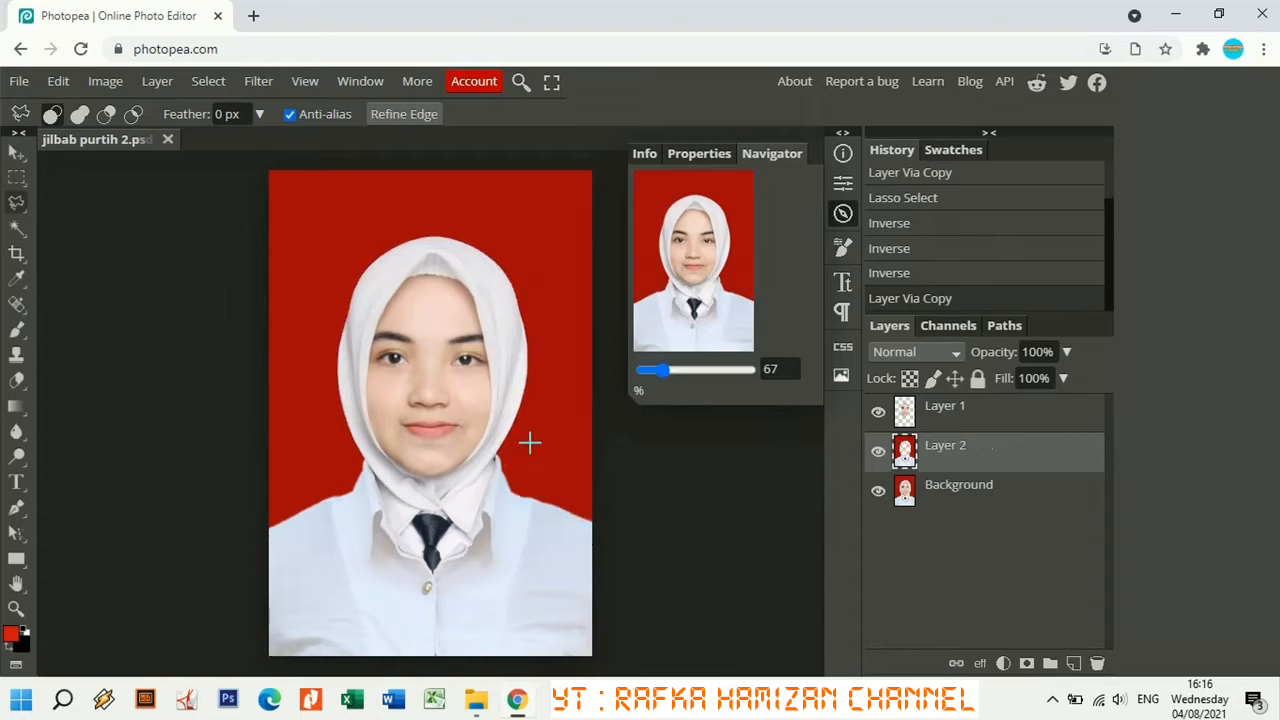
Toggle layer visibility to check Layer 2, then show Layer 1, Layer 2 and Background again.
click(879, 491)
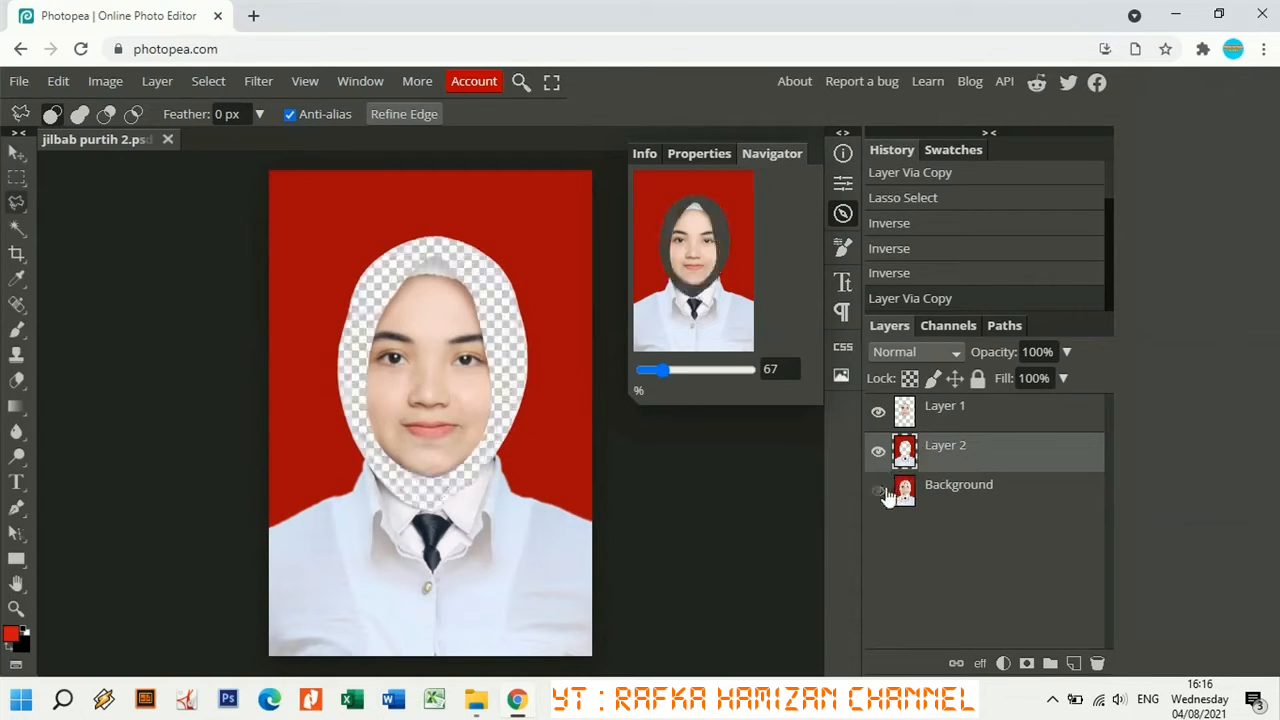
click(878, 414)
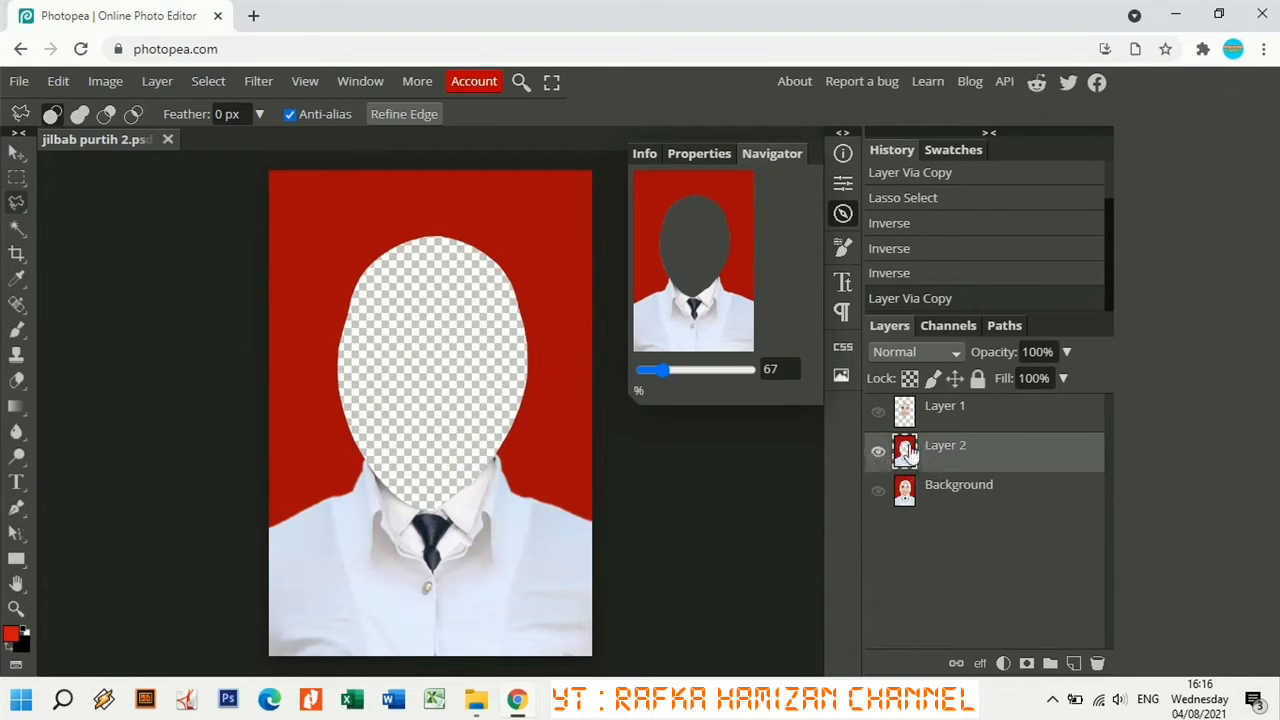
click(877, 452)
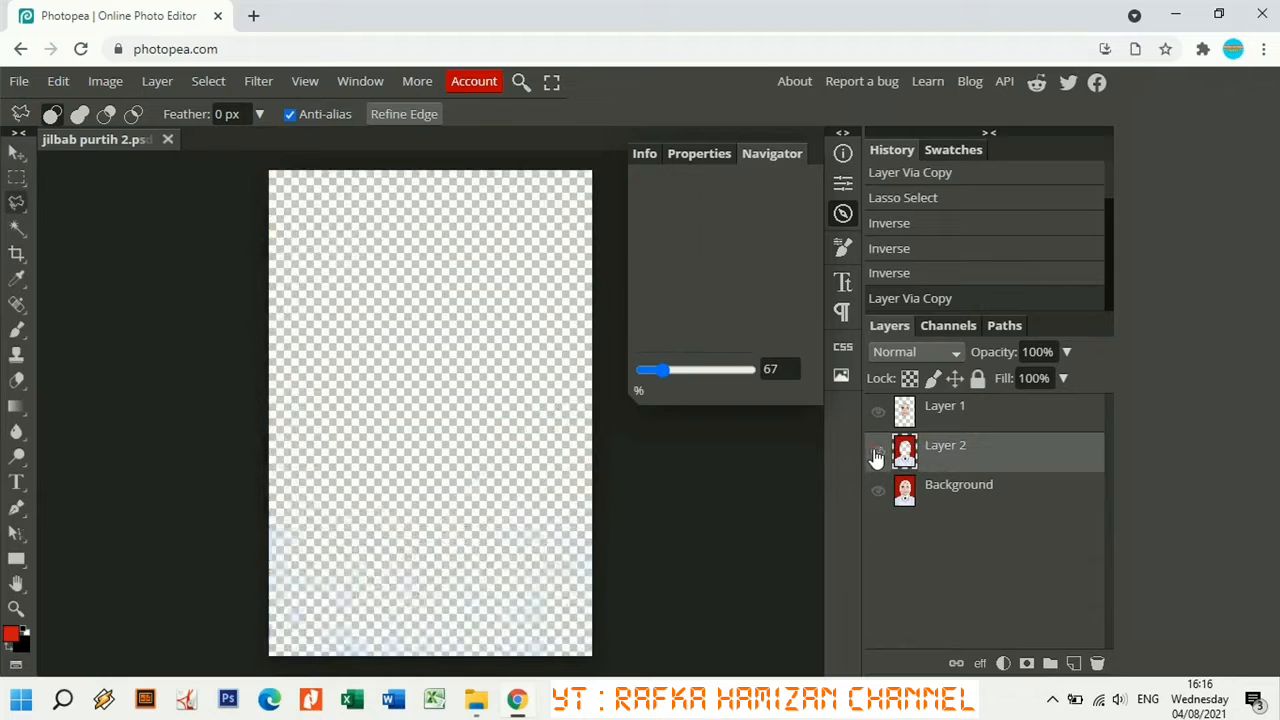
click(878, 416)
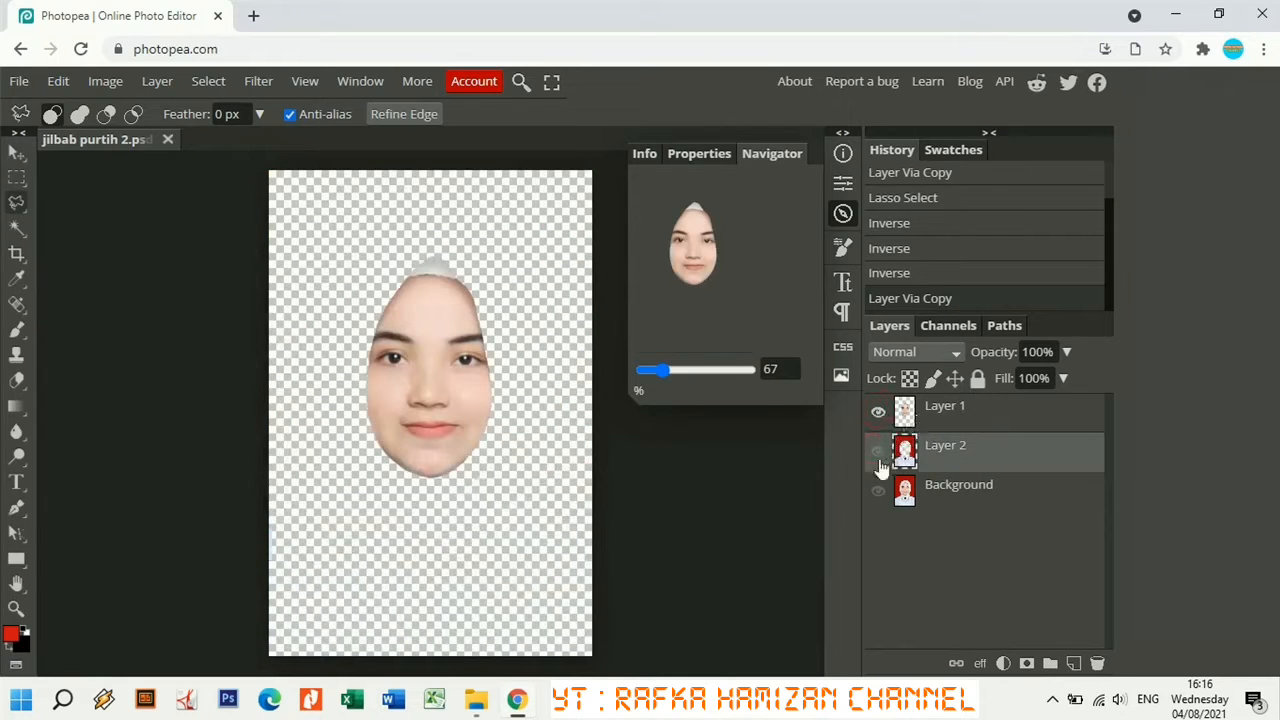
click(878, 455)
click(878, 490)
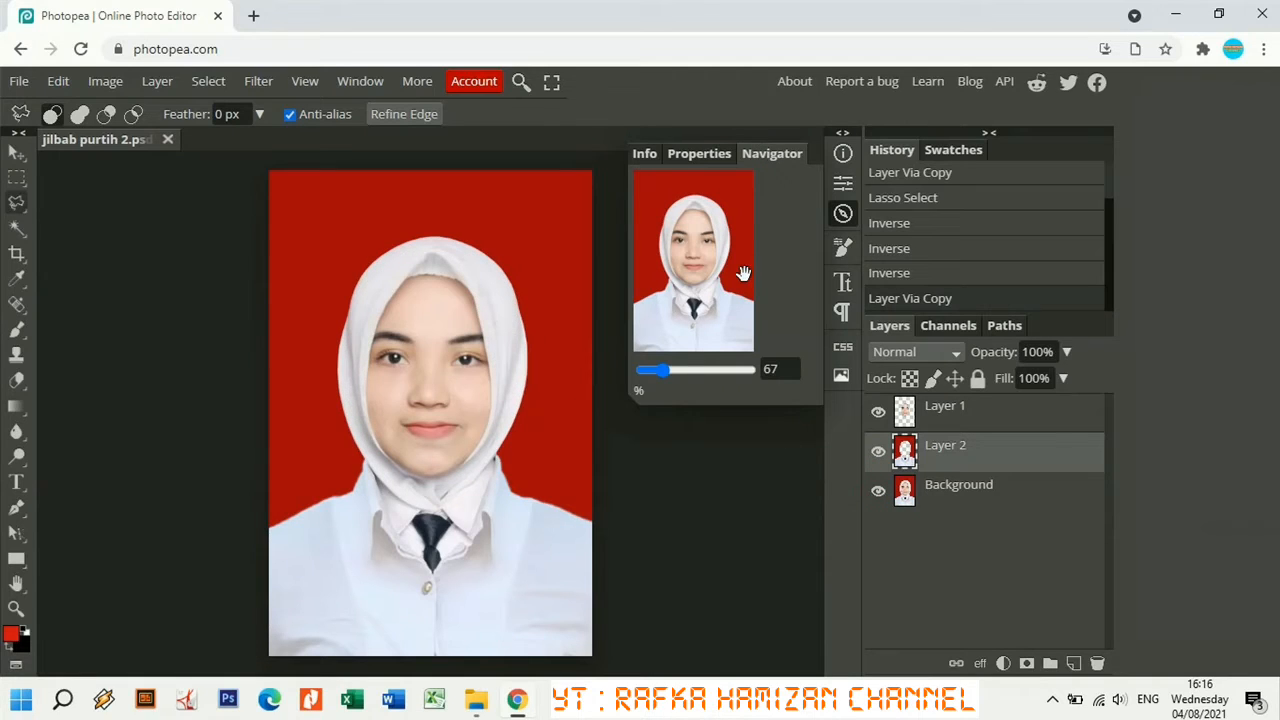
Duplicate Background into Background copy with Ctrl+J, then add a default Levels 1 adjustment layer.
click(963, 497)
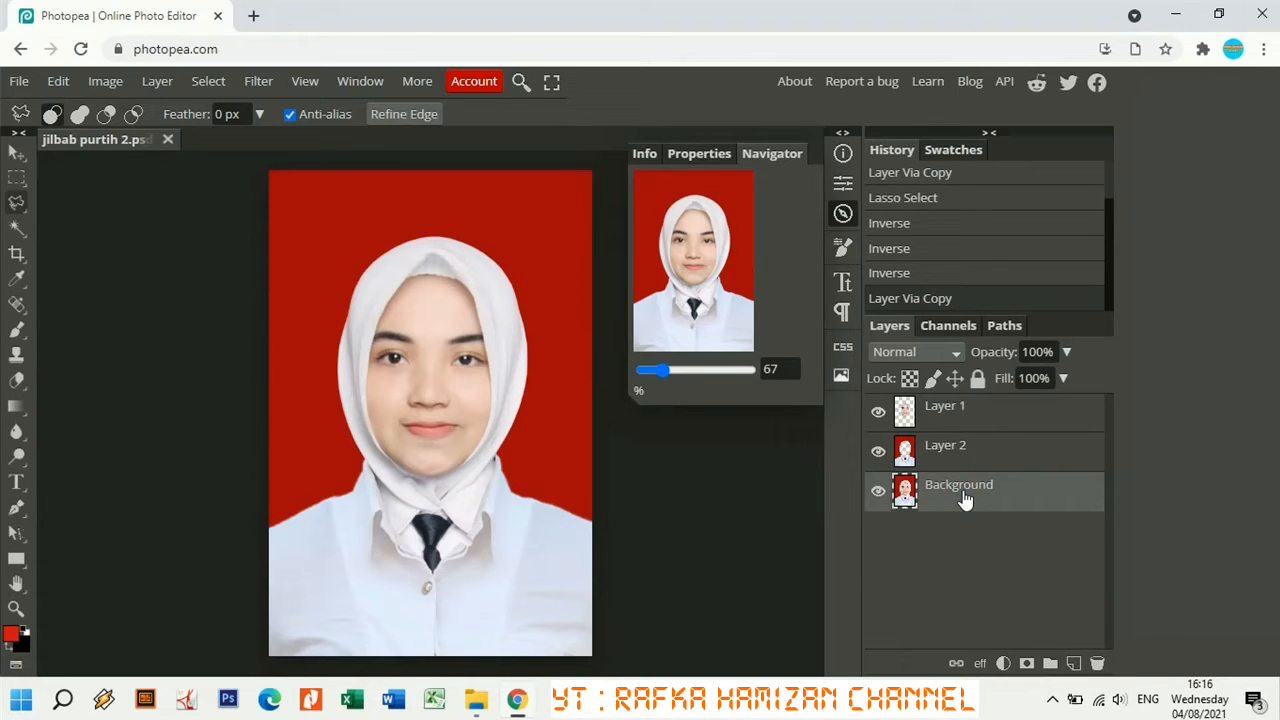
key(ctrl+j)
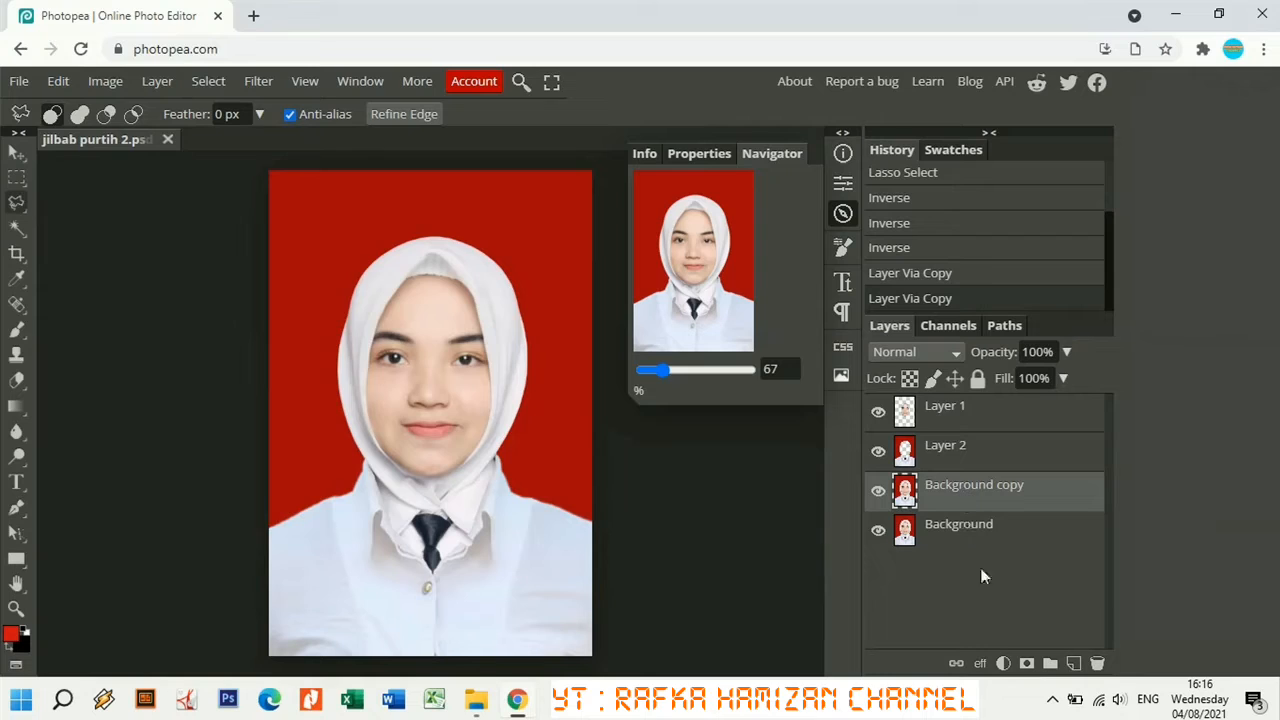
click(1003, 664)
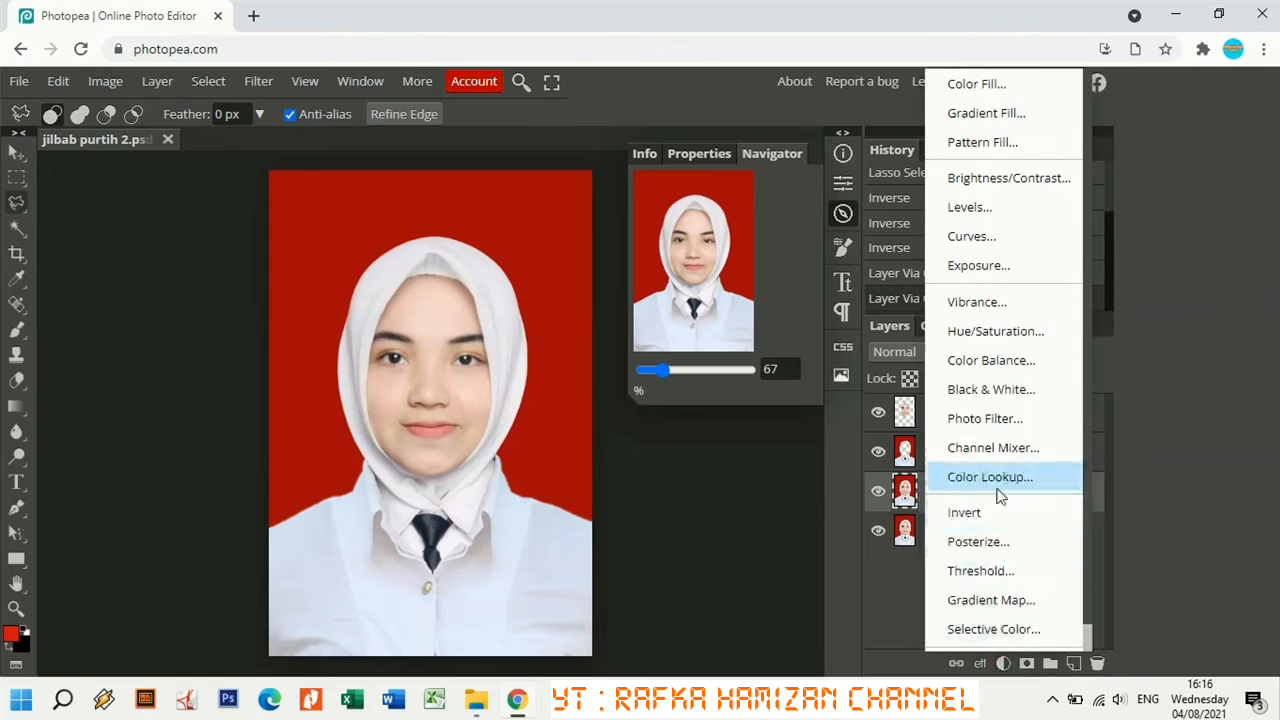
click(991, 213)
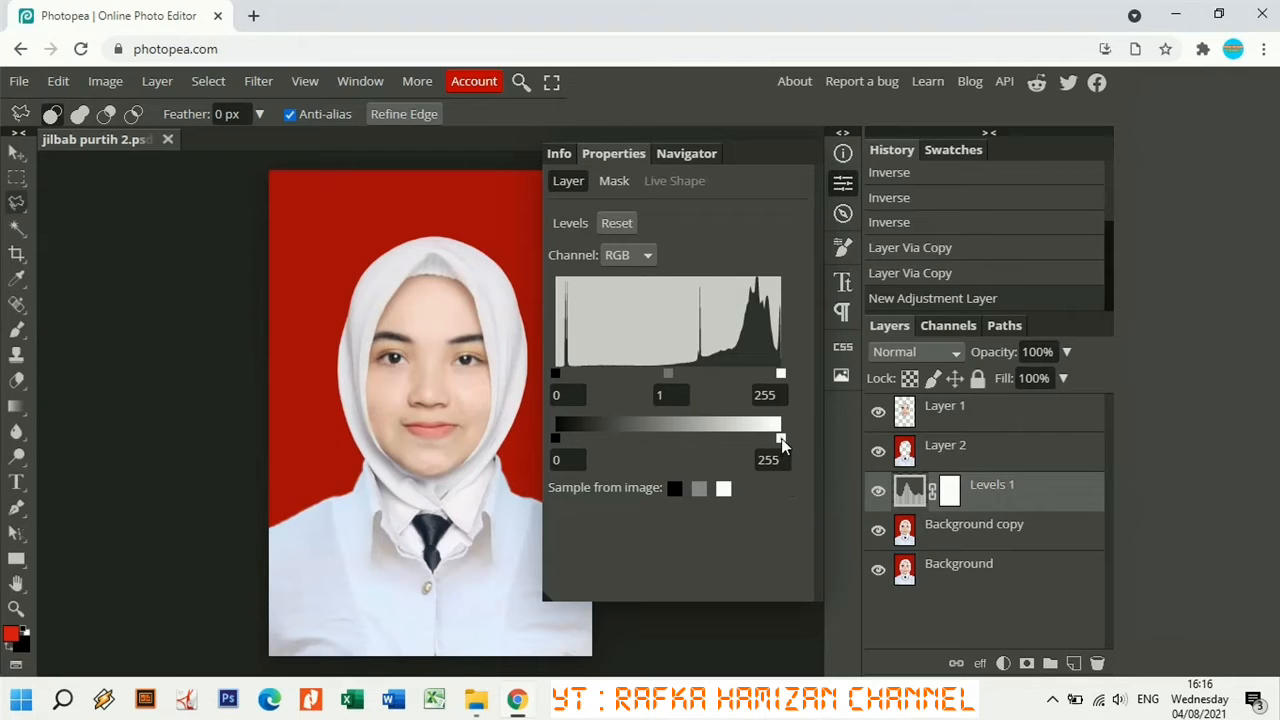
Turn the hijab black with Levels output white 68 and input midtones 0.36, then hide the properties.
drag(781, 439, 595, 440)
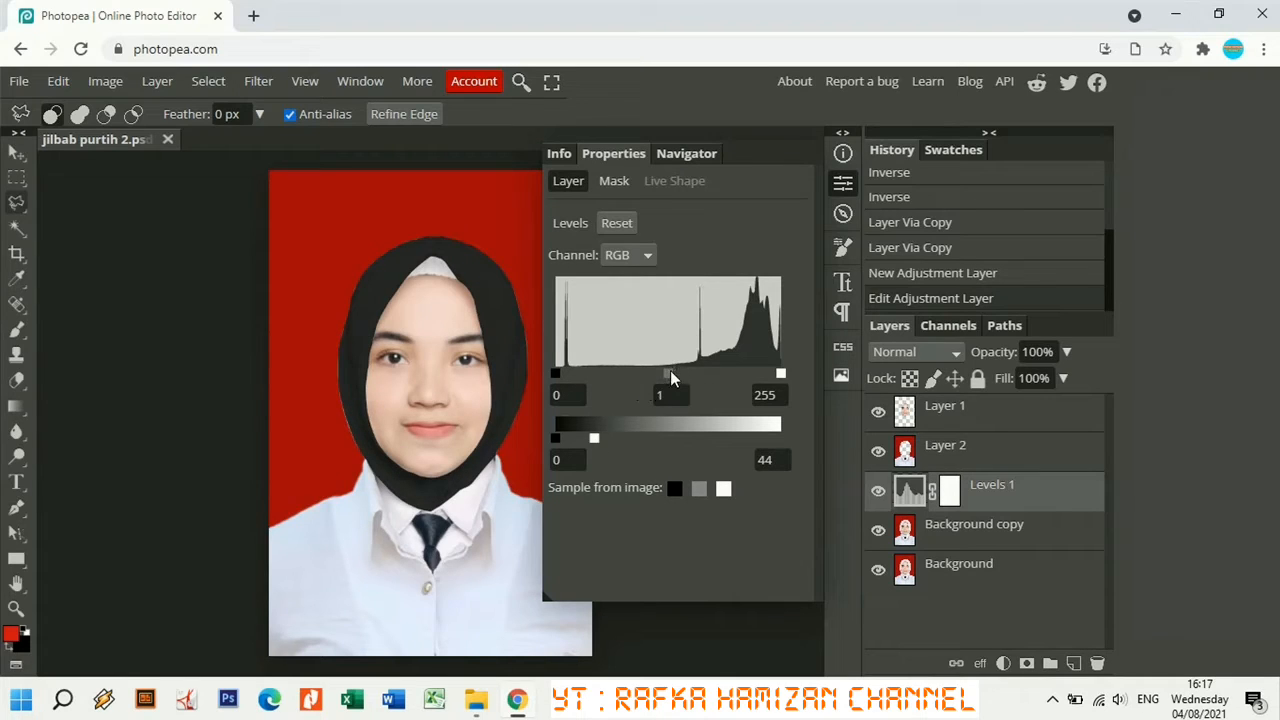
drag(698, 372, 752, 378)
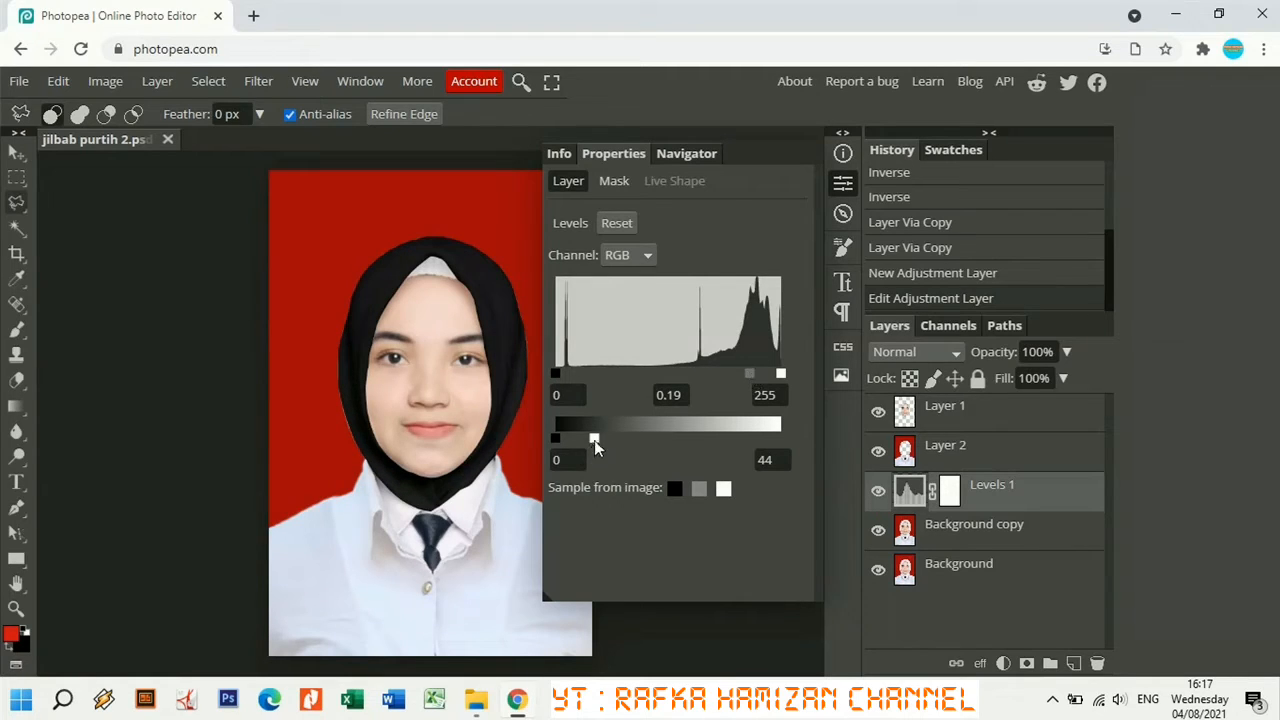
drag(594, 438, 643, 450)
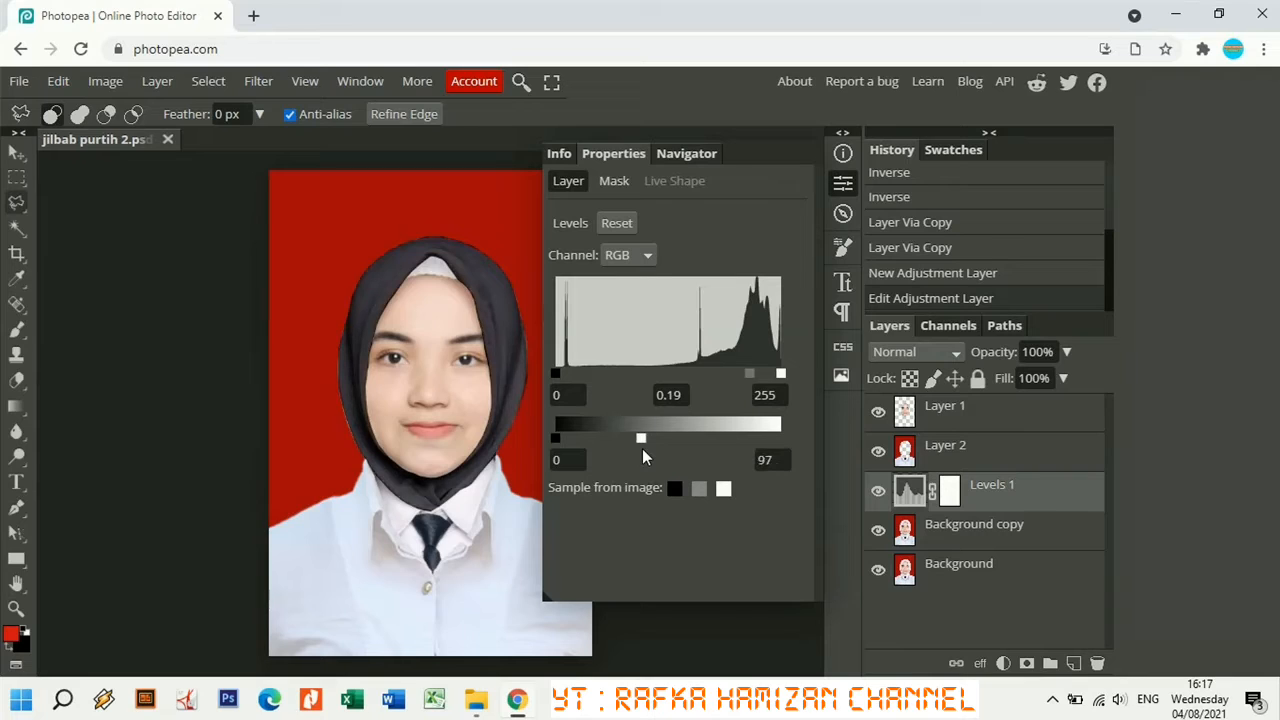
mouse_move(641, 440)
mouse_down()
mouse_move(619, 441)
mouse_move(710, 452)
mouse_move(616, 441)
mouse_up()
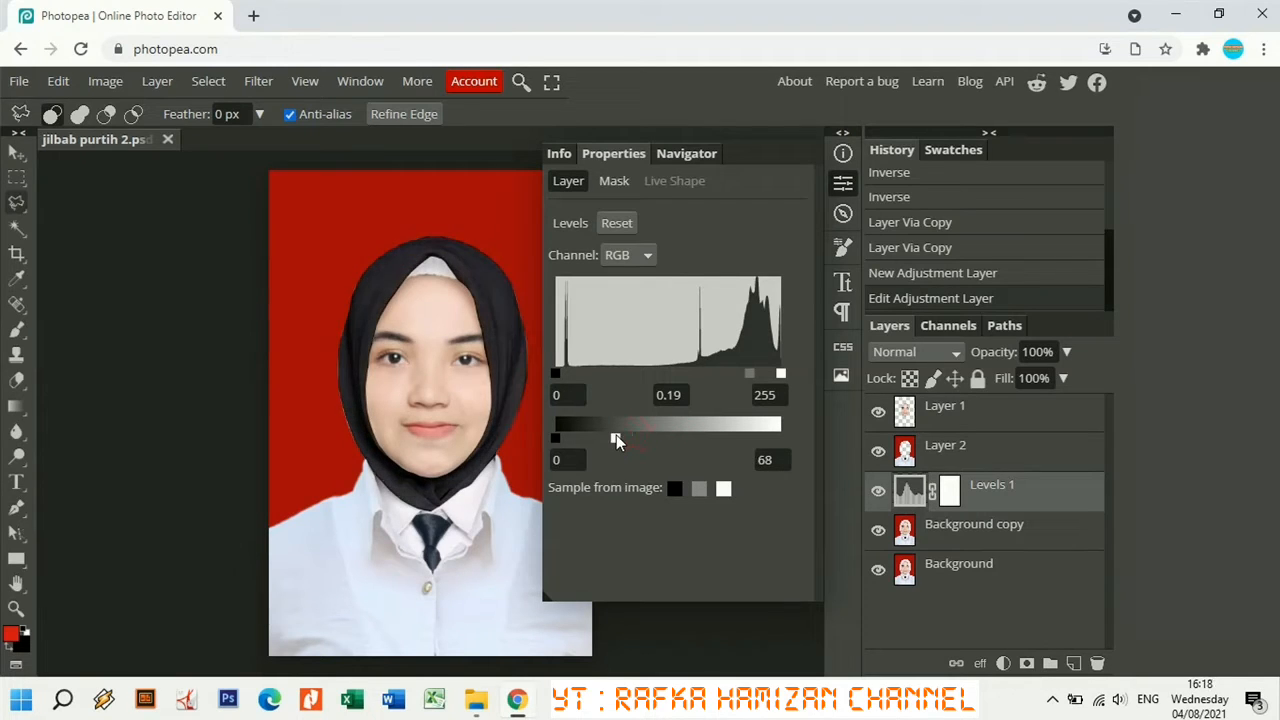
drag(749, 375, 719, 375)
click(845, 182)
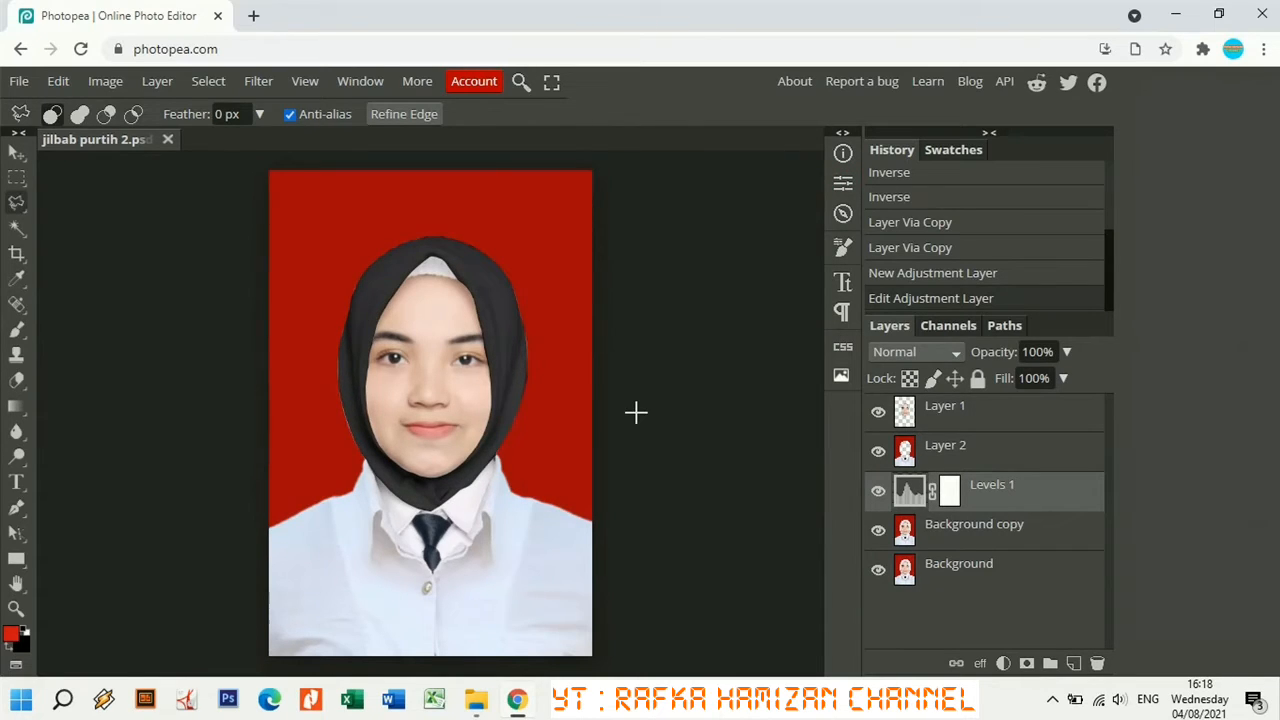
Retune Levels 1 to midtones 0.32 and output white 73 so the hijab stays deep black.
key(ctrl+plus)
key(ctrl+plus)
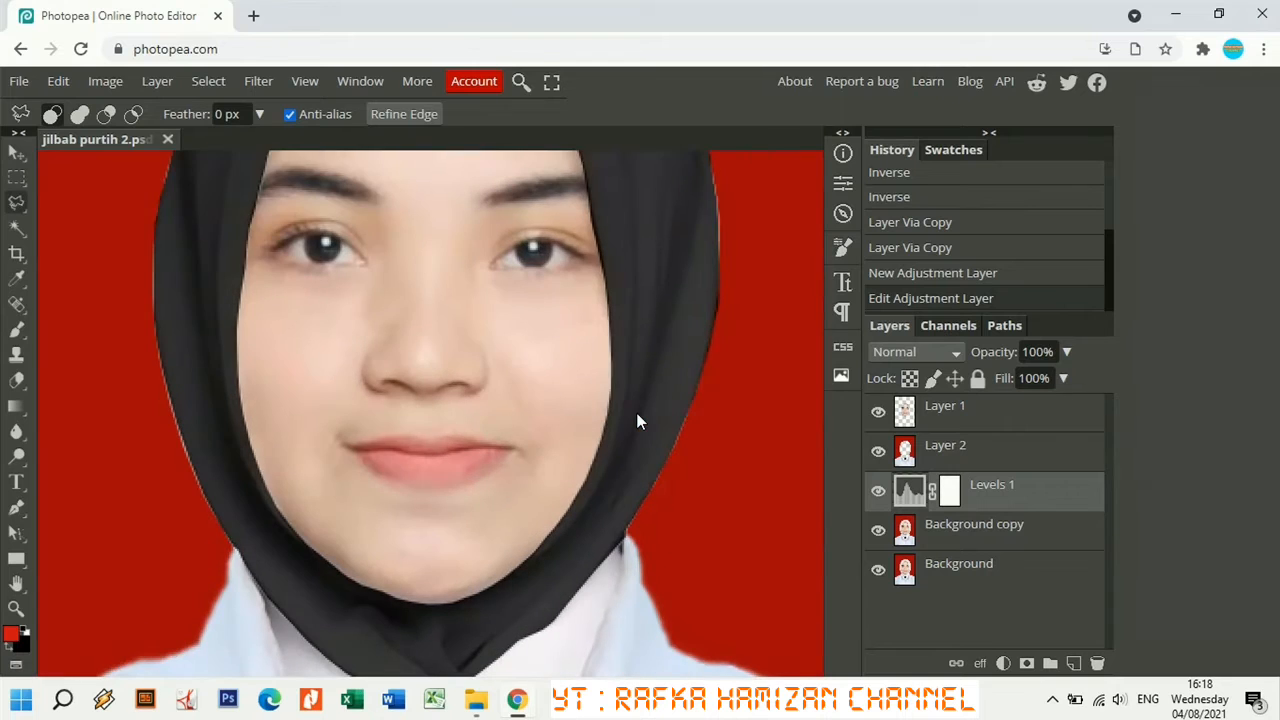
key(ctrl+minus)
key(ctrl+minus)
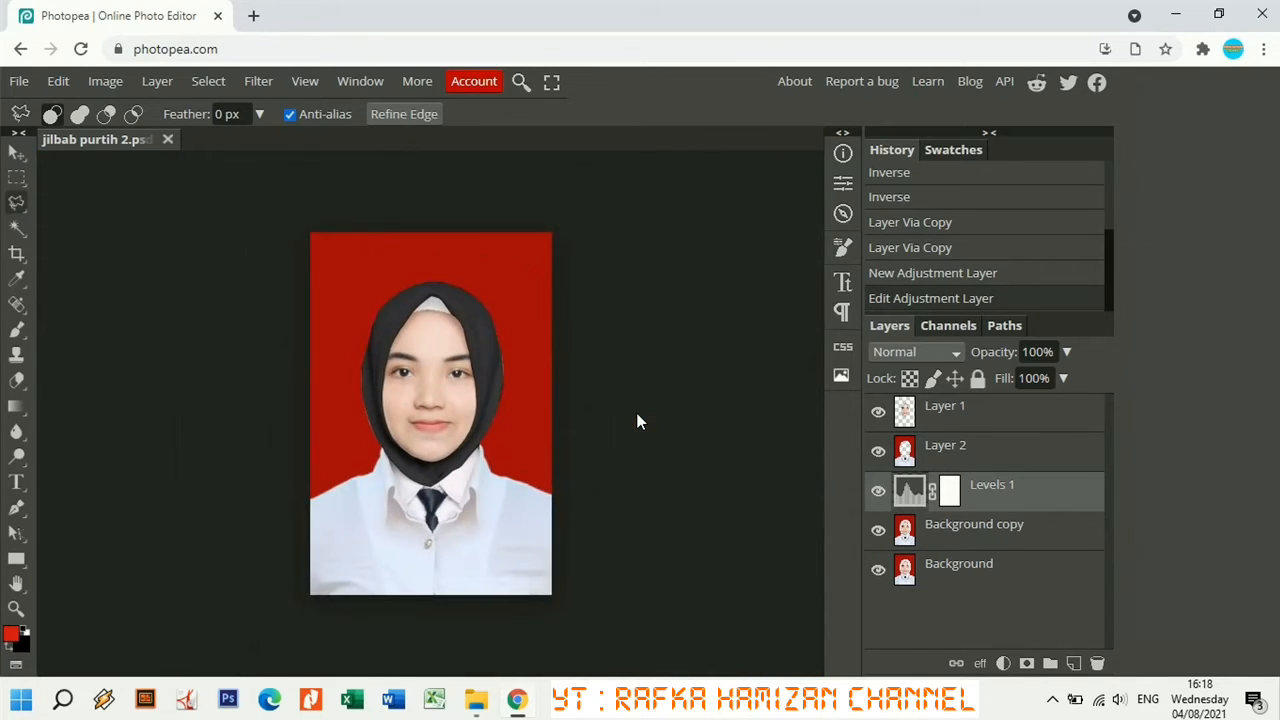
key(ctrl+plus)
click(910, 490)
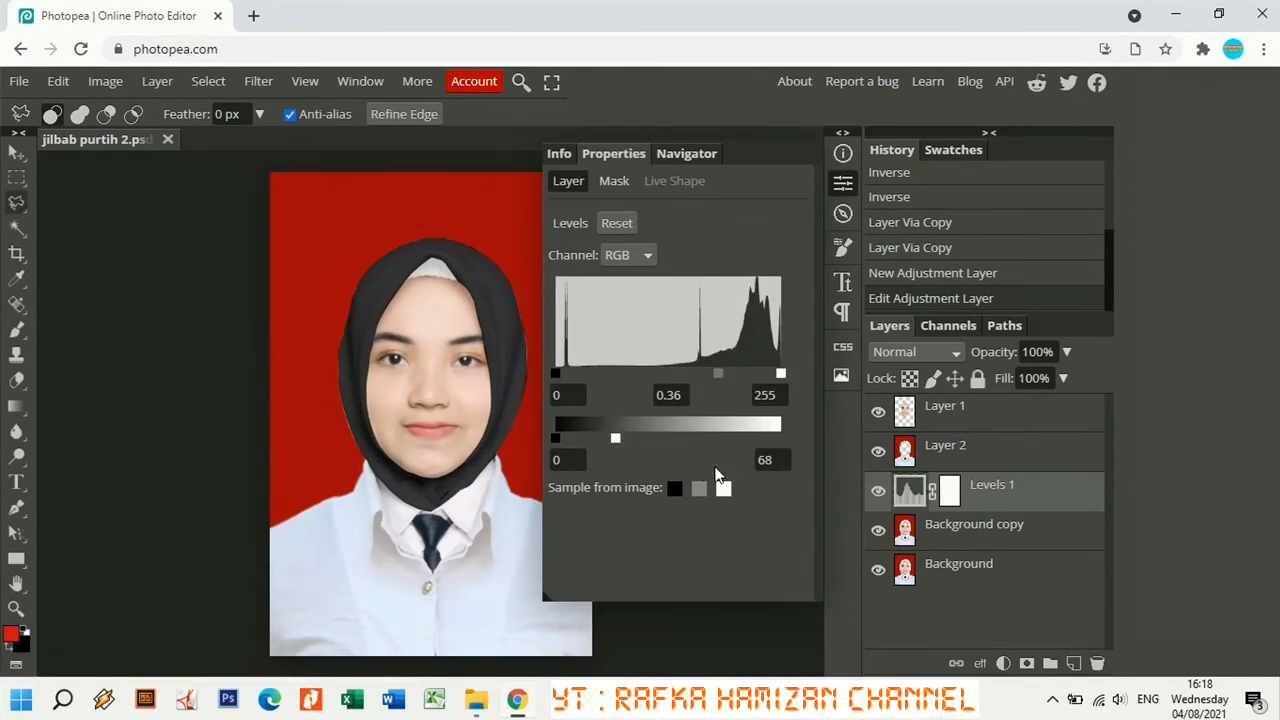
mouse_move(615, 438)
mouse_down()
mouse_move(589, 437)
mouse_move(622, 437)
mouse_up()
mouse_move(722, 371)
mouse_down()
mouse_move(741, 373)
mouse_move(676, 373)
mouse_move(714, 374)
mouse_up()
mouse_move(740, 375)
mouse_down()
mouse_move(758, 376)
mouse_move(725, 378)
mouse_up()
mouse_move(619, 440)
mouse_down()
mouse_move(850, 434)
mouse_move(621, 432)
mouse_up()
drag(721, 376, 741, 376)
click(841, 185)
key(ctrl+minus)
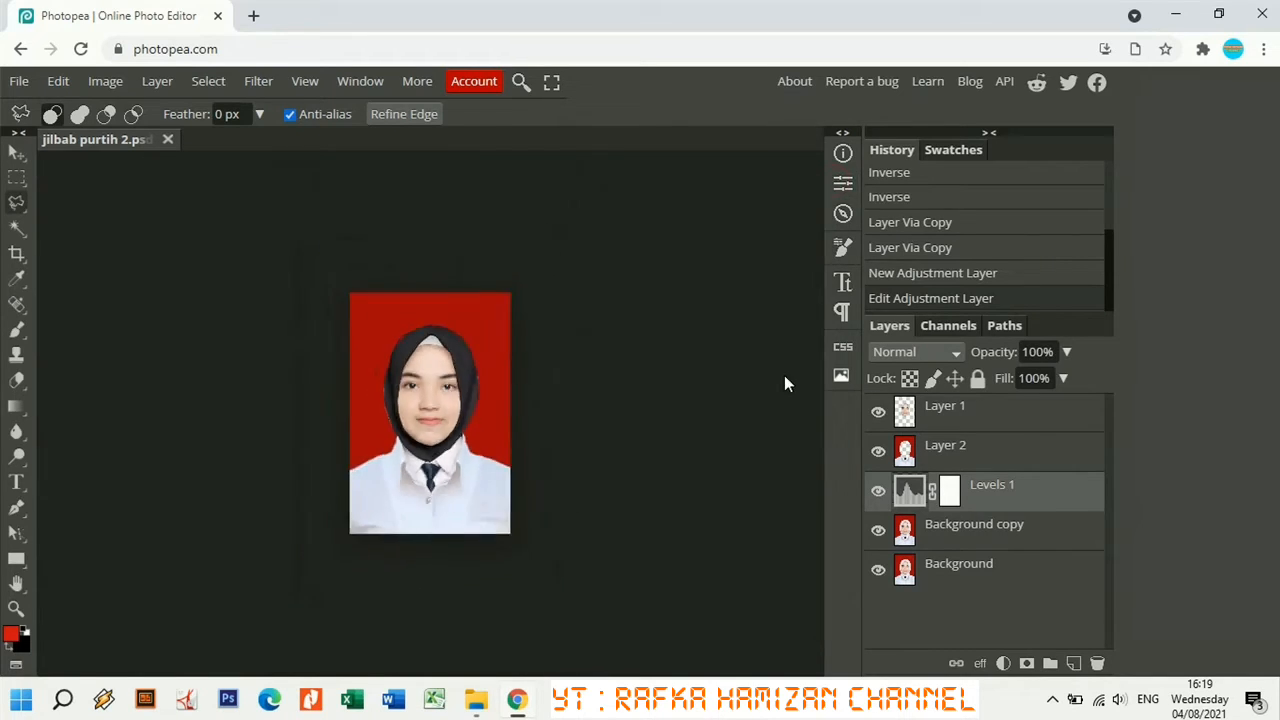
key(ctrl+plus)
key(ctrl+plus)
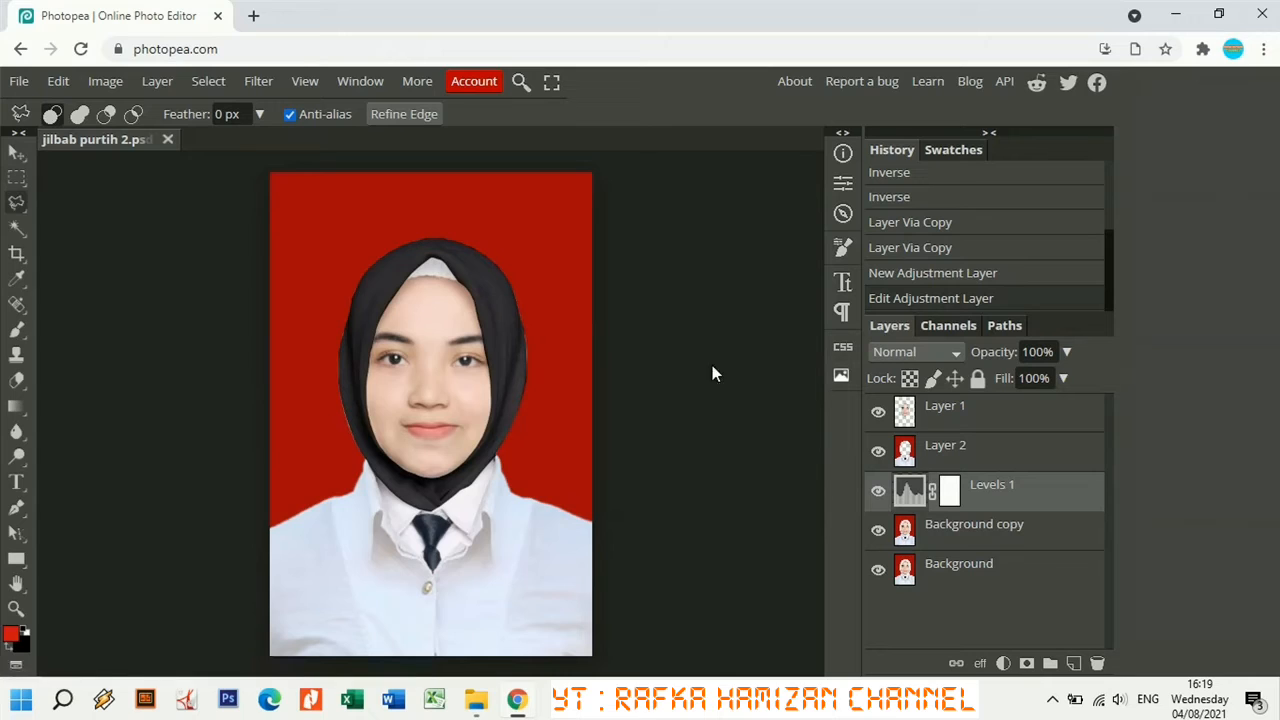
Export the portrait as a 100%-quality JPG named jilbab purtih 2 (2).jpg.
click(19, 83)
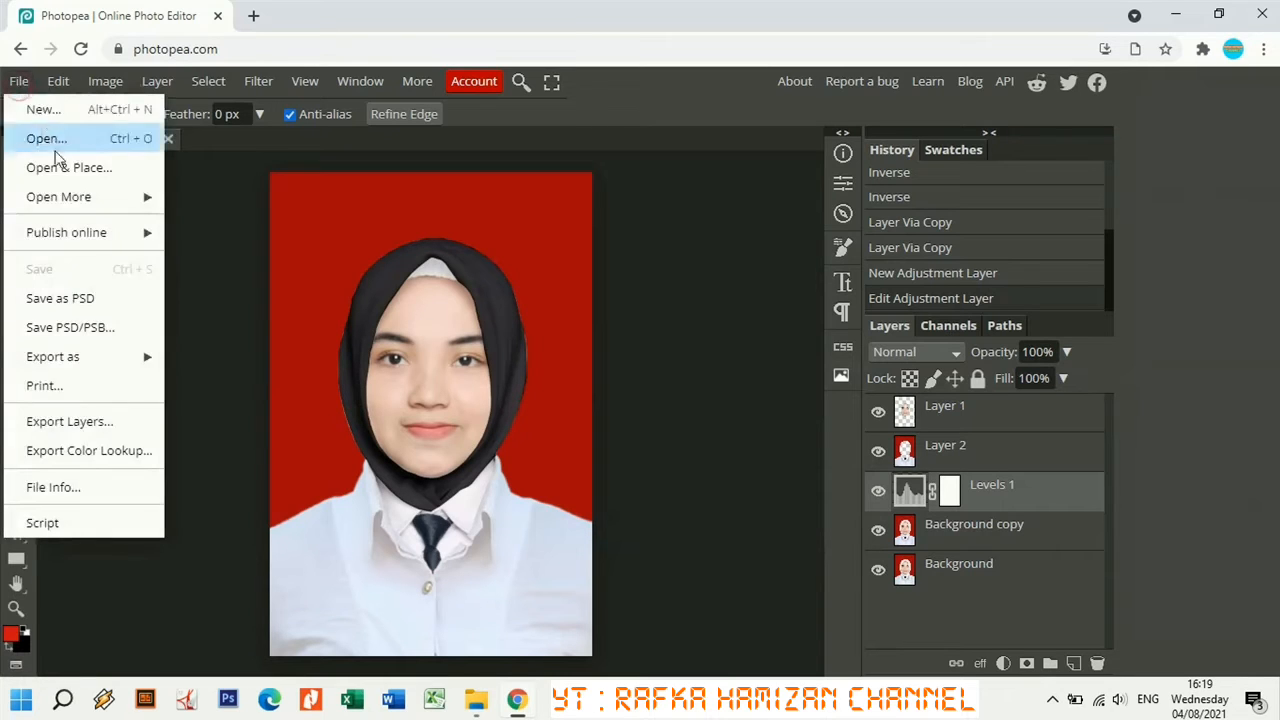
mouse_move(120, 358)
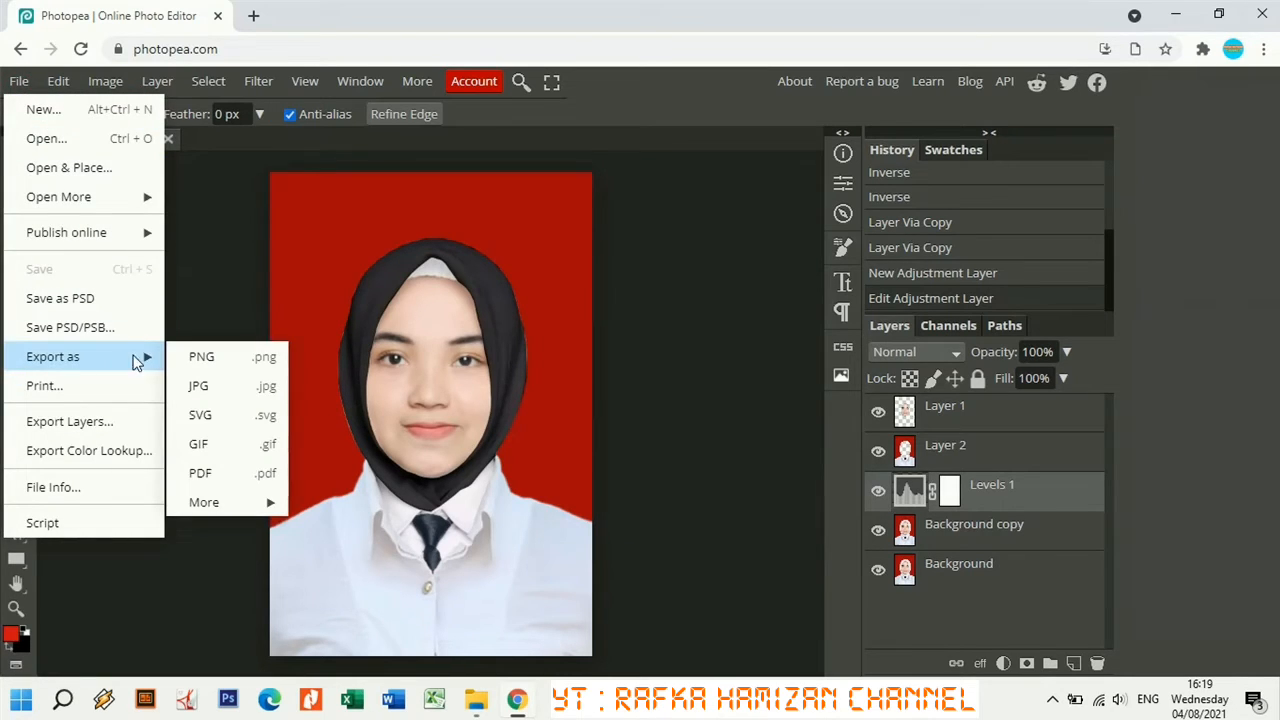
click(211, 388)
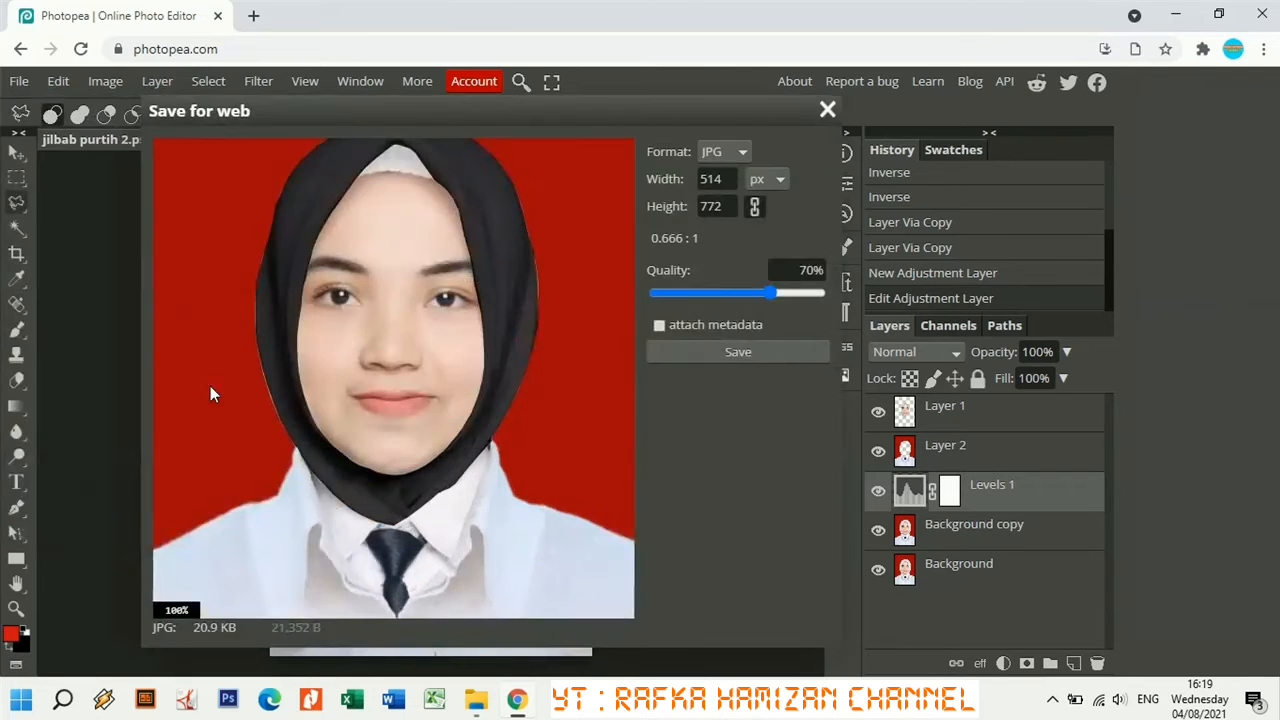
drag(770, 292, 831, 291)
click(758, 353)
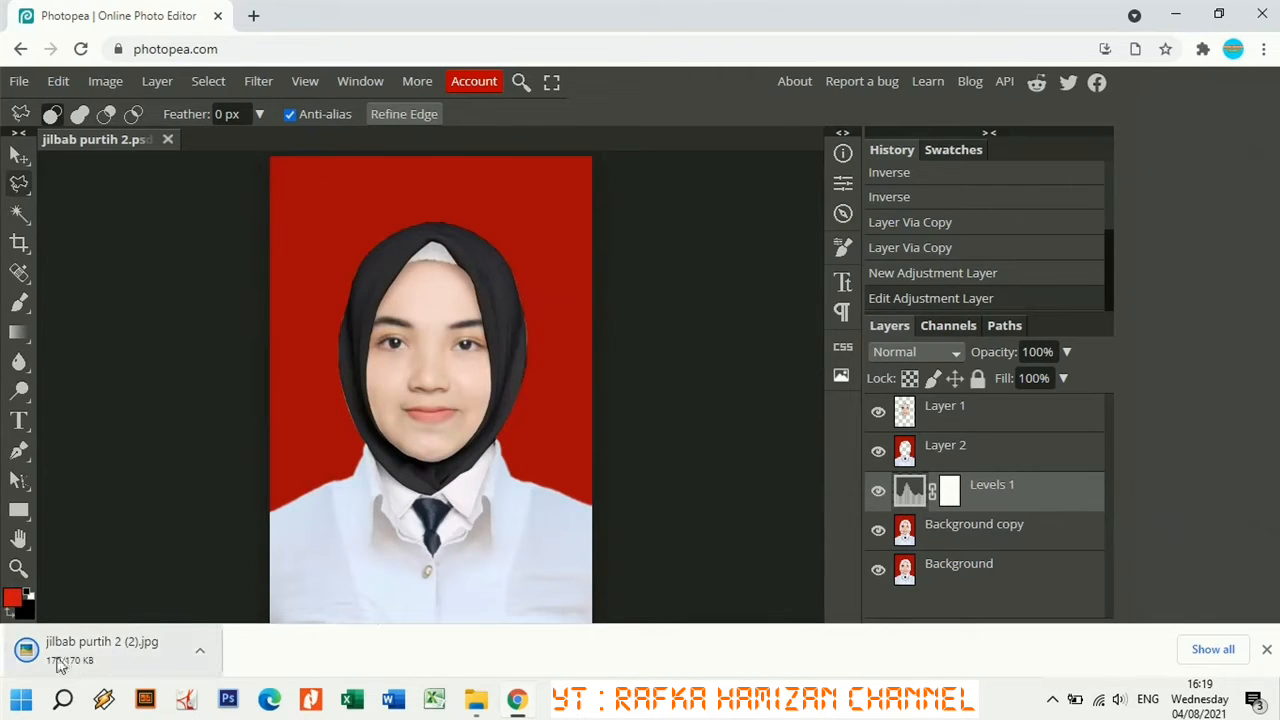
Open jilbab purtih 2 (2).jpg as a second document and compare it with the edited PSD.
click(142, 651)
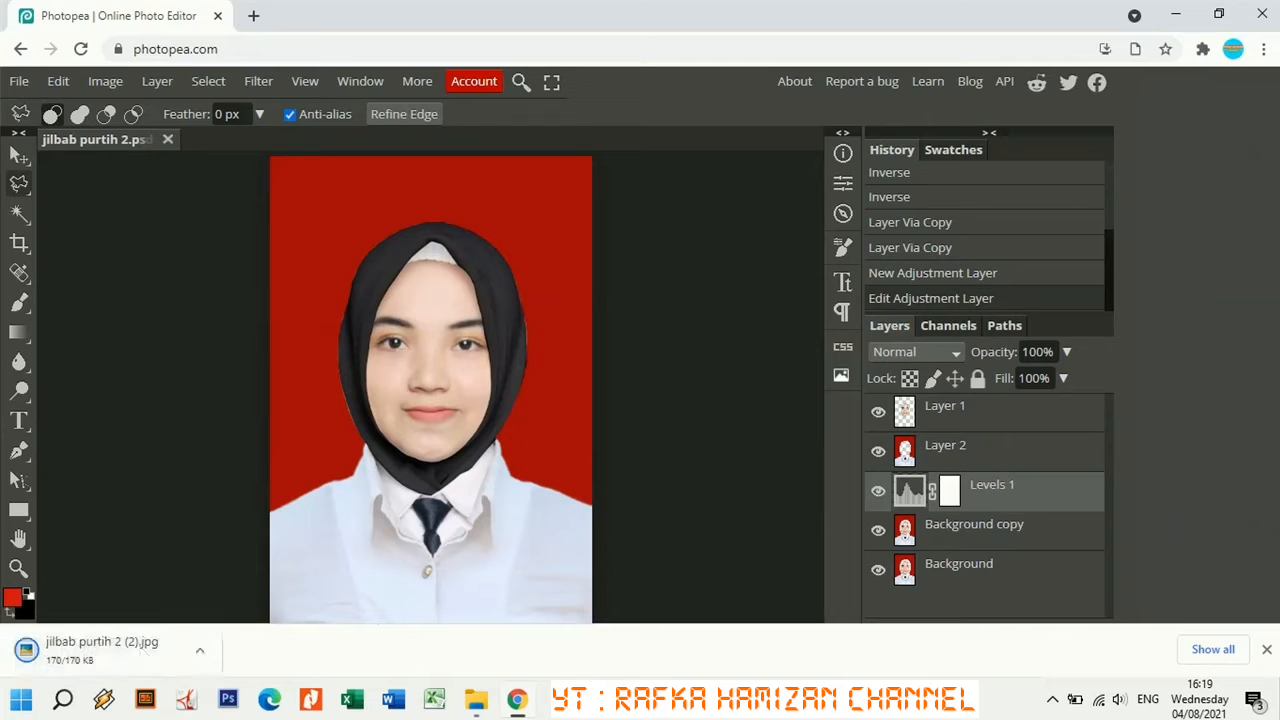
click(1267, 651)
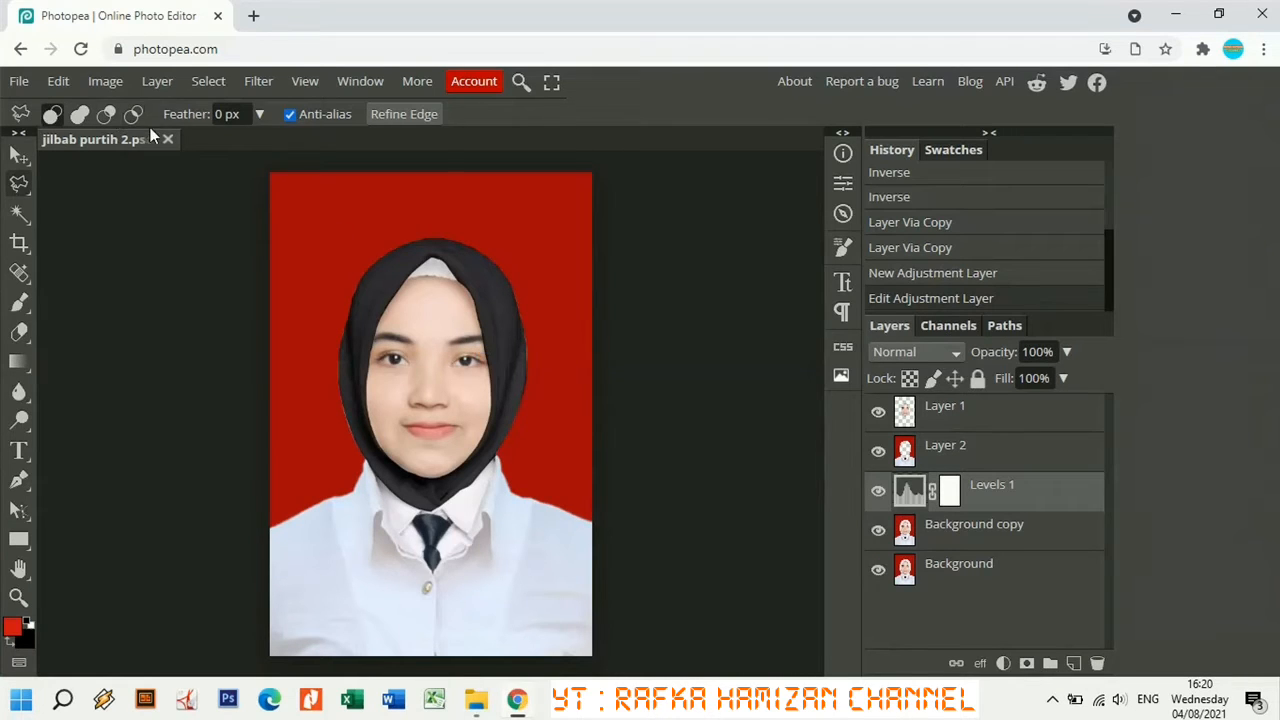
click(19, 81)
click(41, 138)
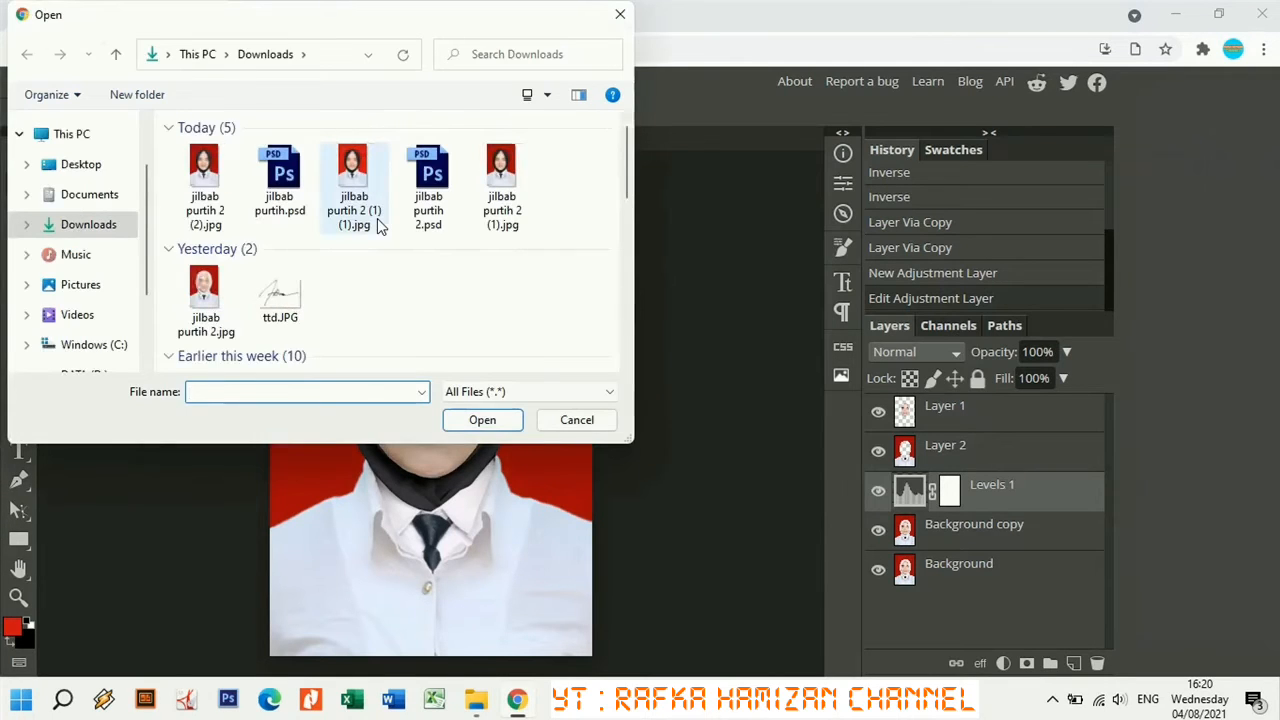
click(203, 180)
click(457, 426)
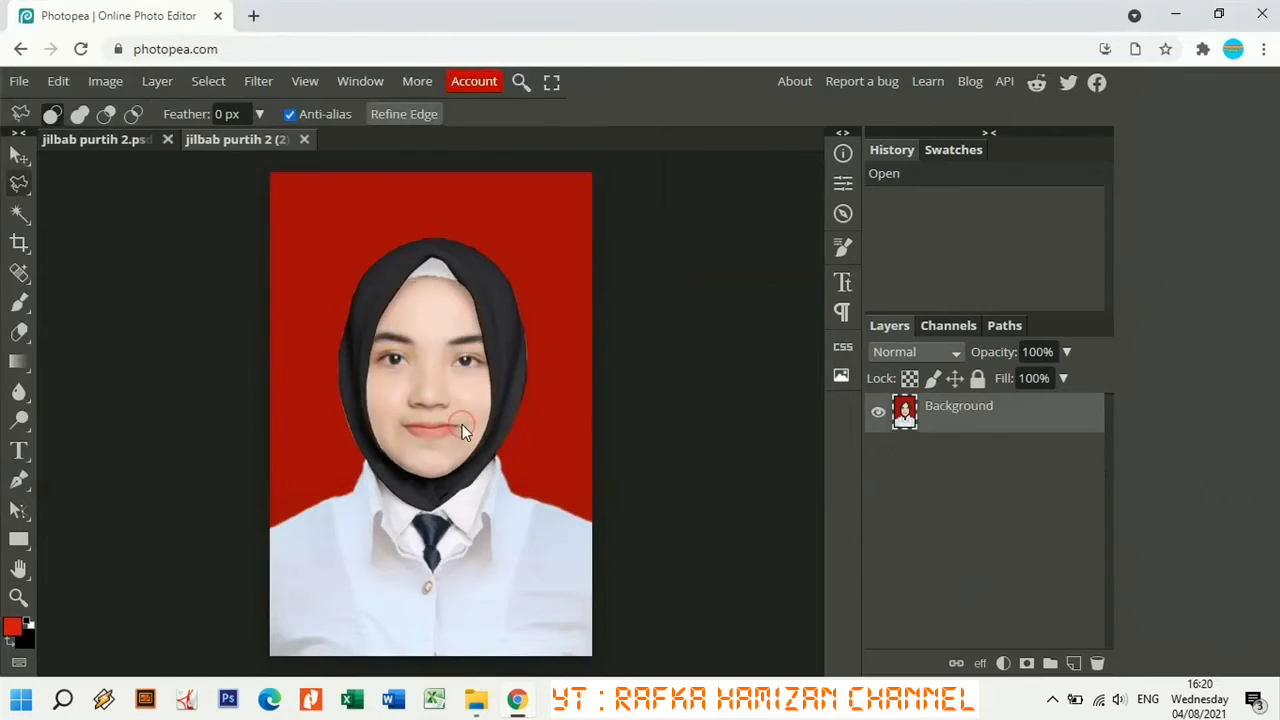
click(120, 141)
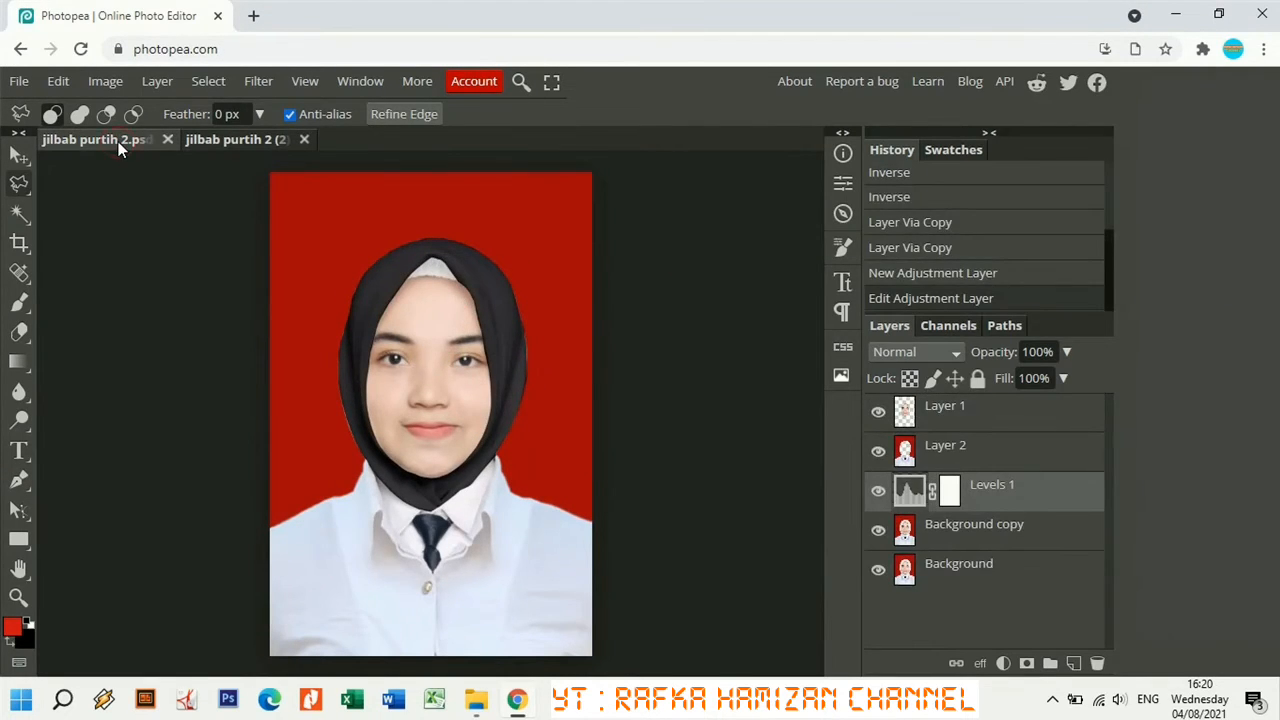
click(224, 140)
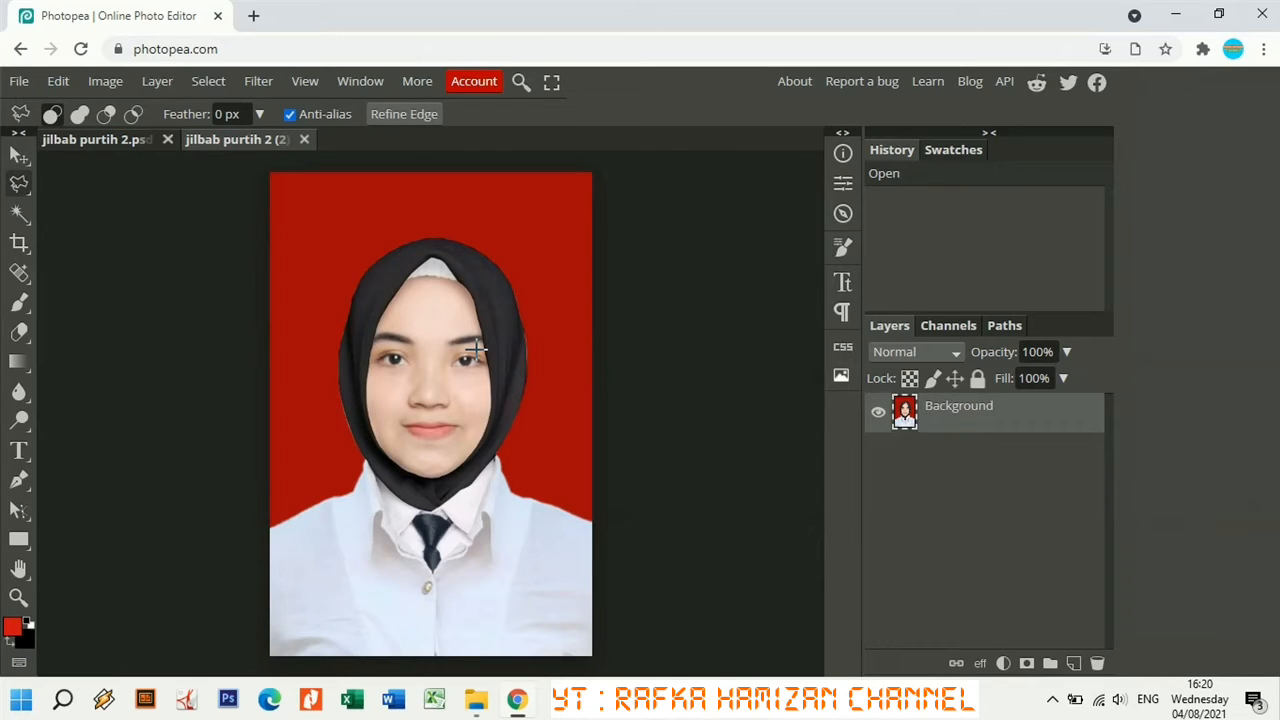
Begin a Polygonal Lasso outline with points along the left shoulder up to the hijab edge.
scroll(477, 350, up, 2)
scroll(477, 350, up, 3)
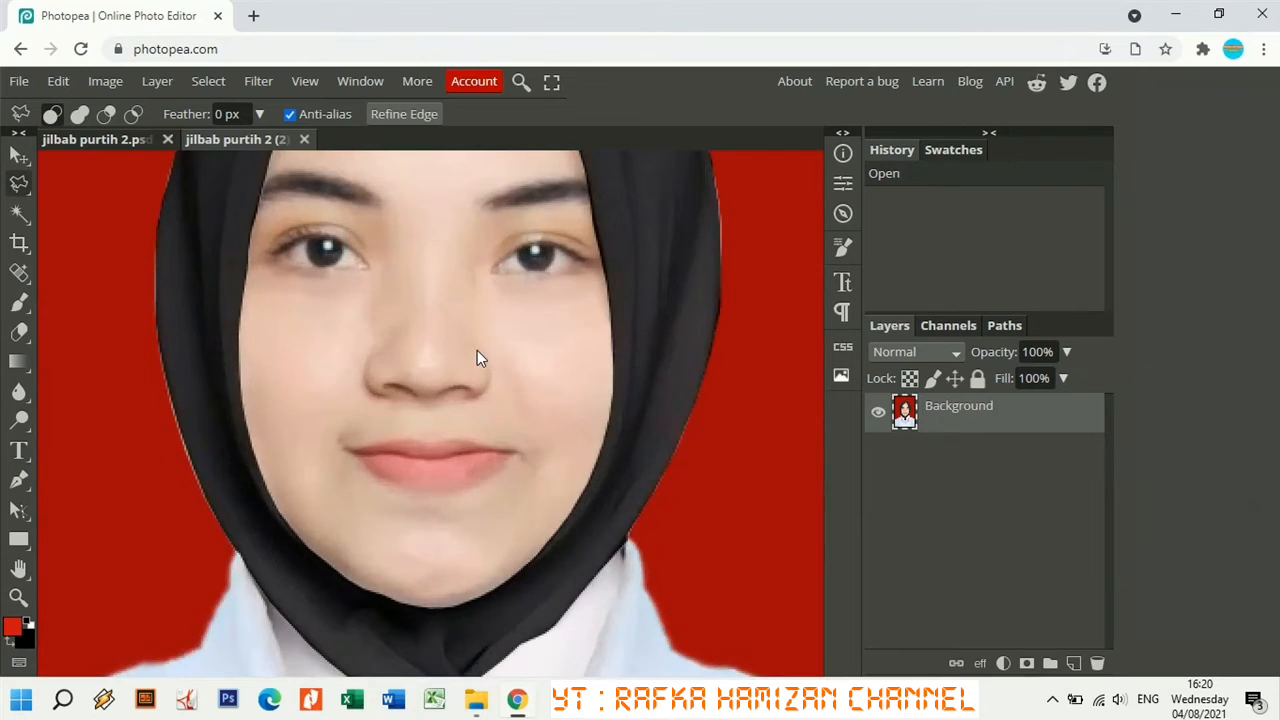
scroll(477, 358, down, 4)
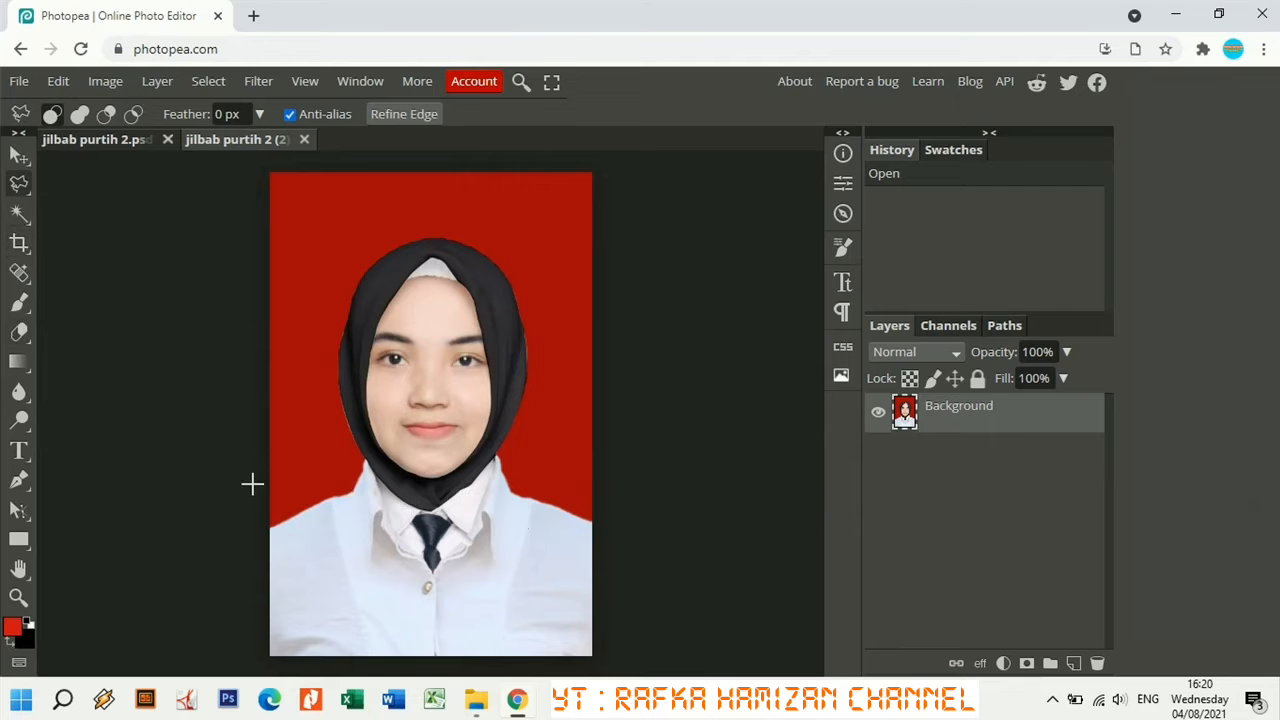
key(ctrl+plus)
key(ctrl+plus)
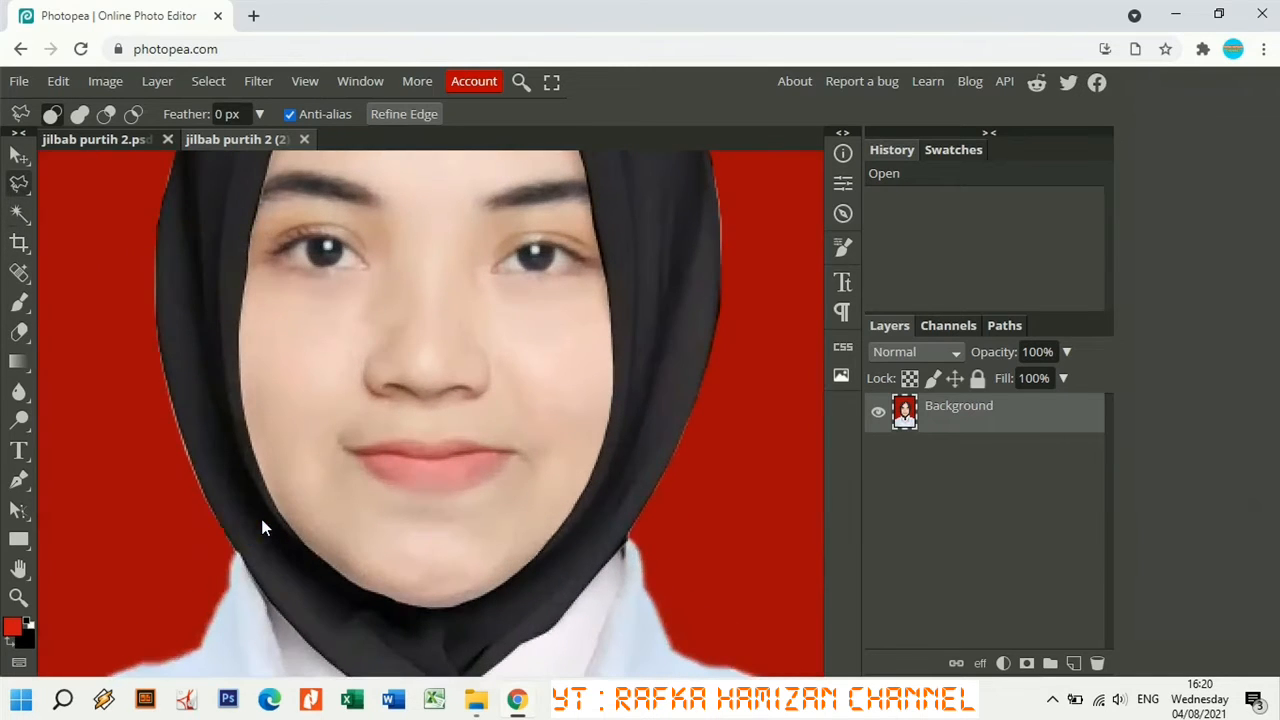
key(ctrl+minus)
key(ctrl+minus)
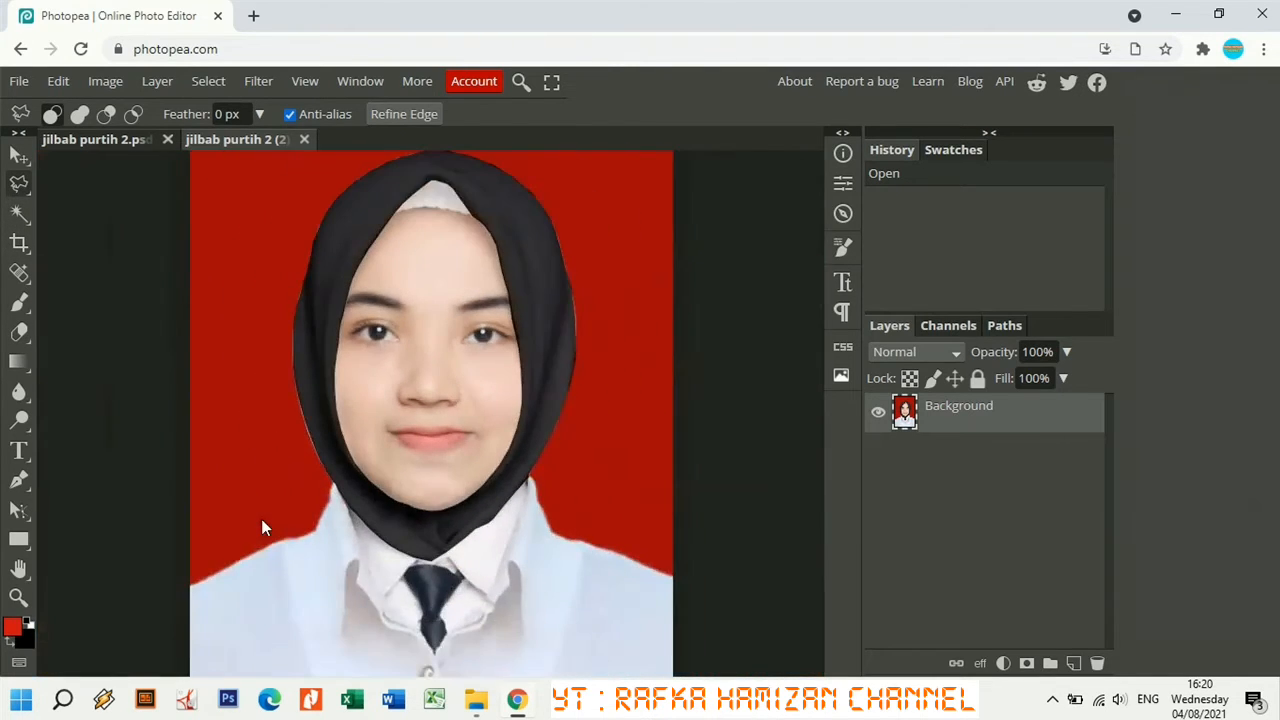
click(187, 587)
click(248, 559)
click(289, 539)
click(315, 532)
key(ctrl+plus)
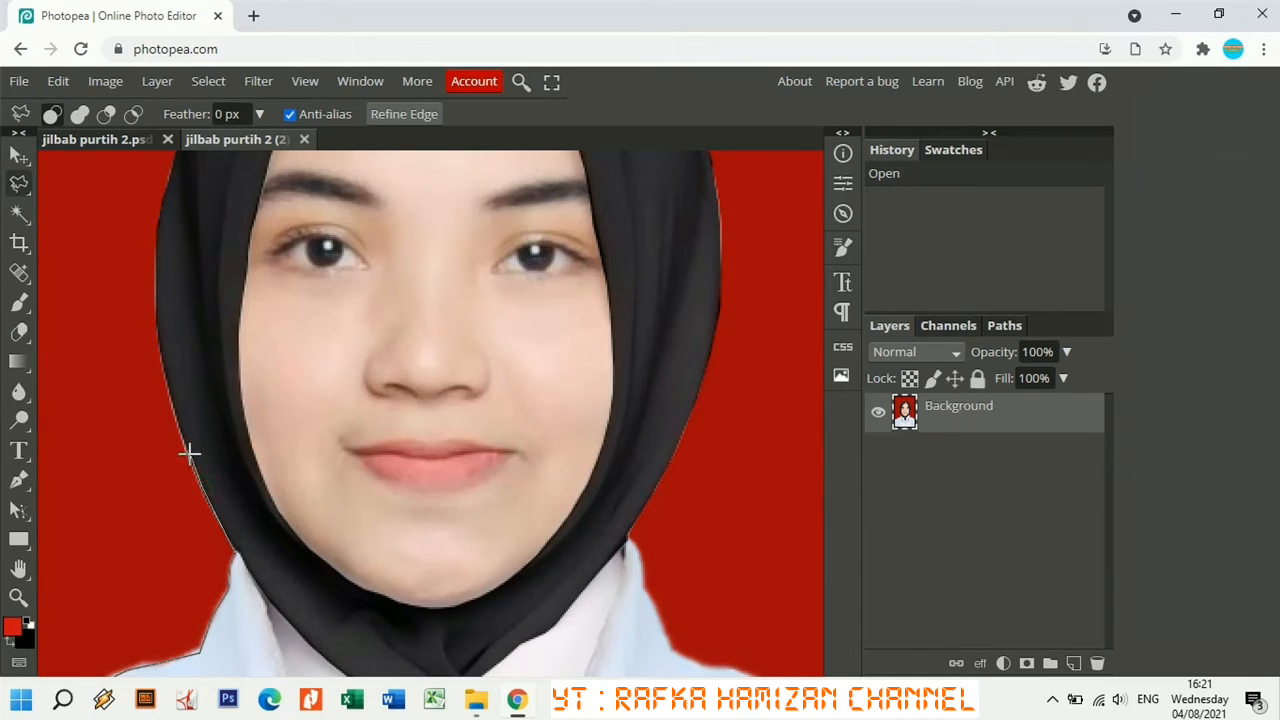
Trace the lasso outline up the hijab's left edge.
drag(184, 428, 157, 236)
click(169, 180)
scroll(204, 203, up, 3)
click(182, 360)
click(200, 284)
click(214, 248)
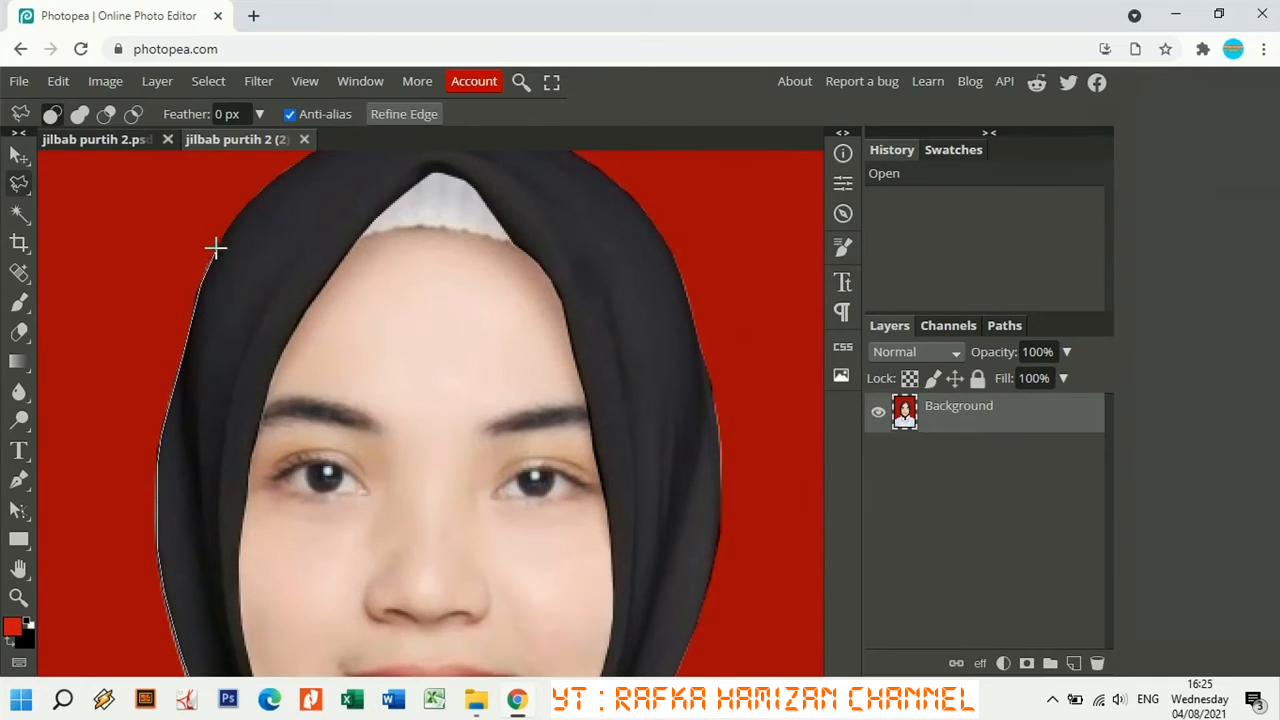
click(263, 190)
scroll(309, 156, up, 1)
scroll(309, 156, up, 1)
Continue the outline across the top of the hijab.
click(304, 264)
click(366, 233)
click(418, 219)
click(447, 217)
click(480, 221)
click(543, 240)
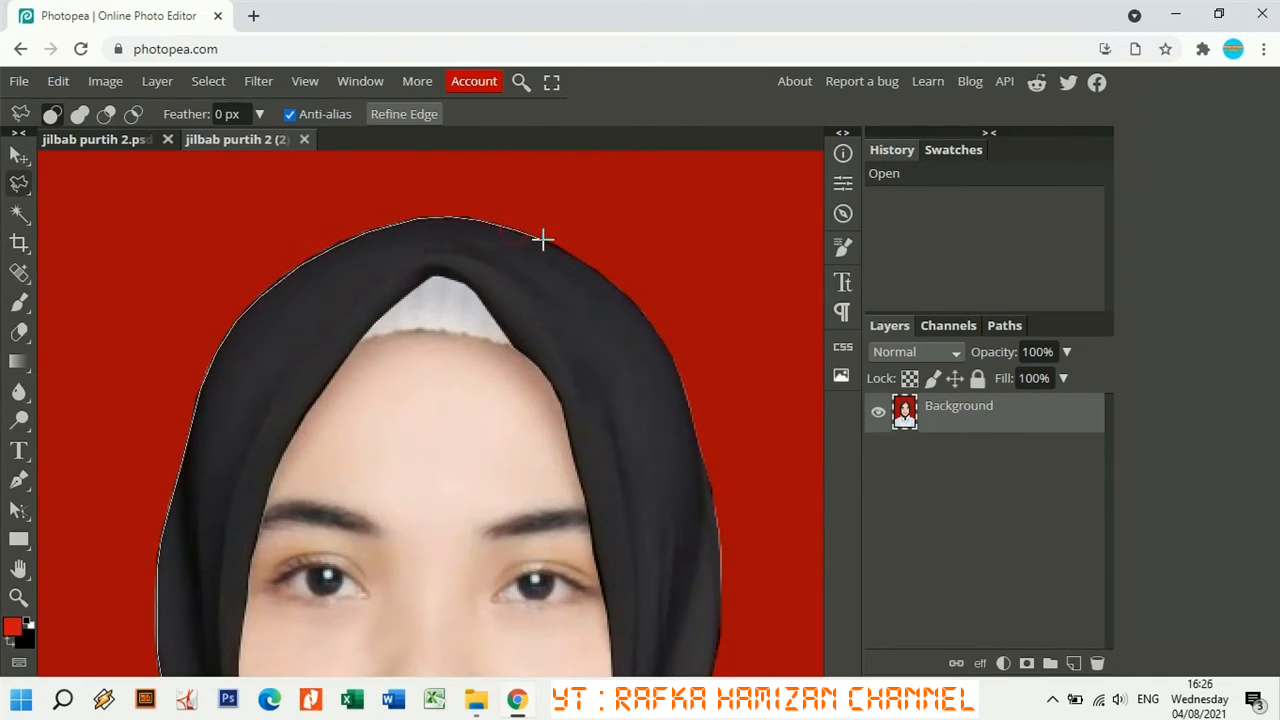
click(576, 257)
Trace down the hijab's right edge to the collar.
click(629, 303)
click(654, 332)
click(674, 363)
click(701, 456)
click(717, 551)
click(719, 615)
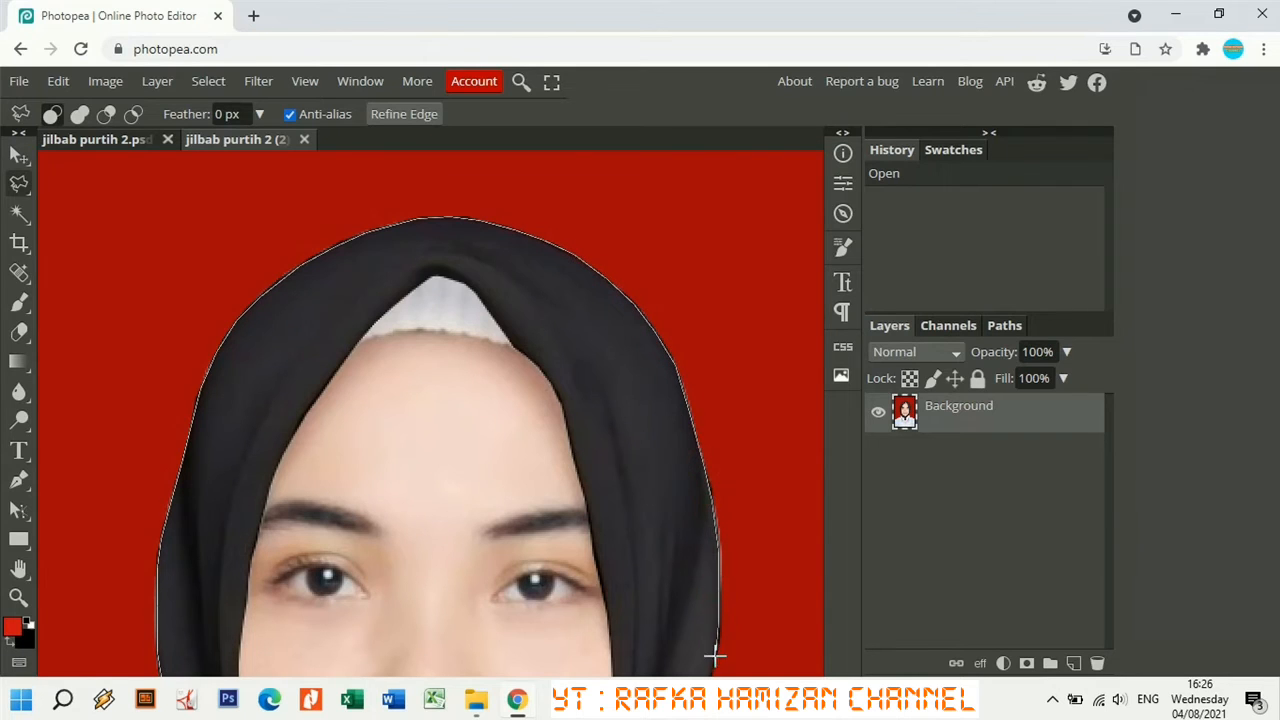
scroll(714, 655, down, 3)
click(712, 405)
click(687, 484)
click(652, 549)
click(629, 598)
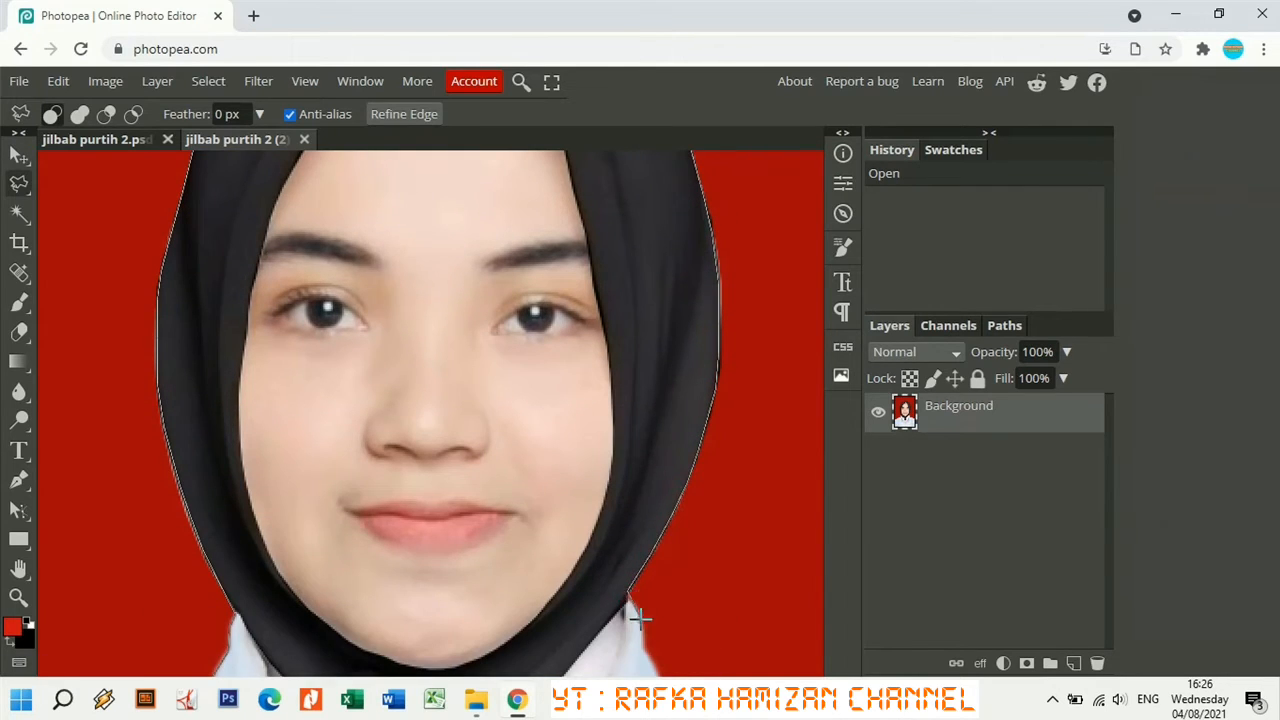
click(639, 616)
scroll(650, 651, down, 1)
scroll(653, 652, down, 1)
Extend the outline along the right shoulder.
click(672, 580)
click(710, 597)
click(735, 600)
click(797, 618)
scroll(780, 622, right, 1)
click(775, 625)
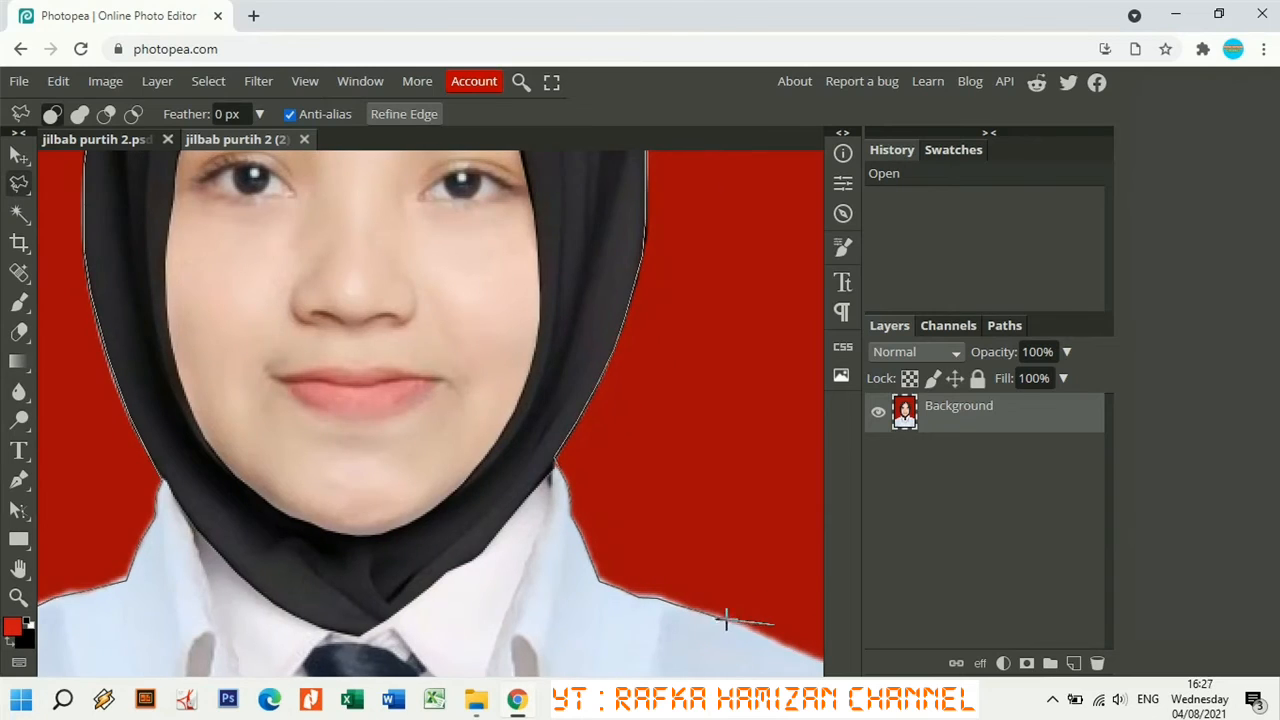
click(728, 620)
scroll(787, 652, down, 5)
Anchor points at the photo's top and lower-left corners and close the background selection.
click(606, 165)
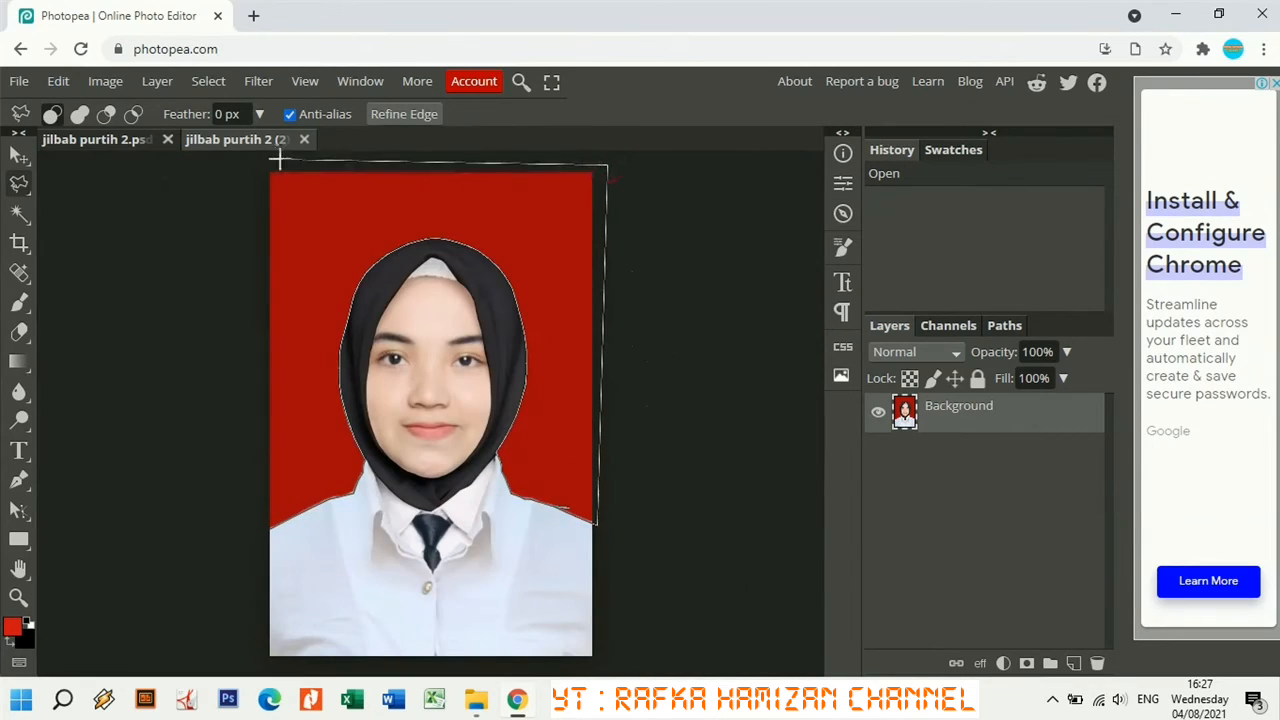
click(254, 162)
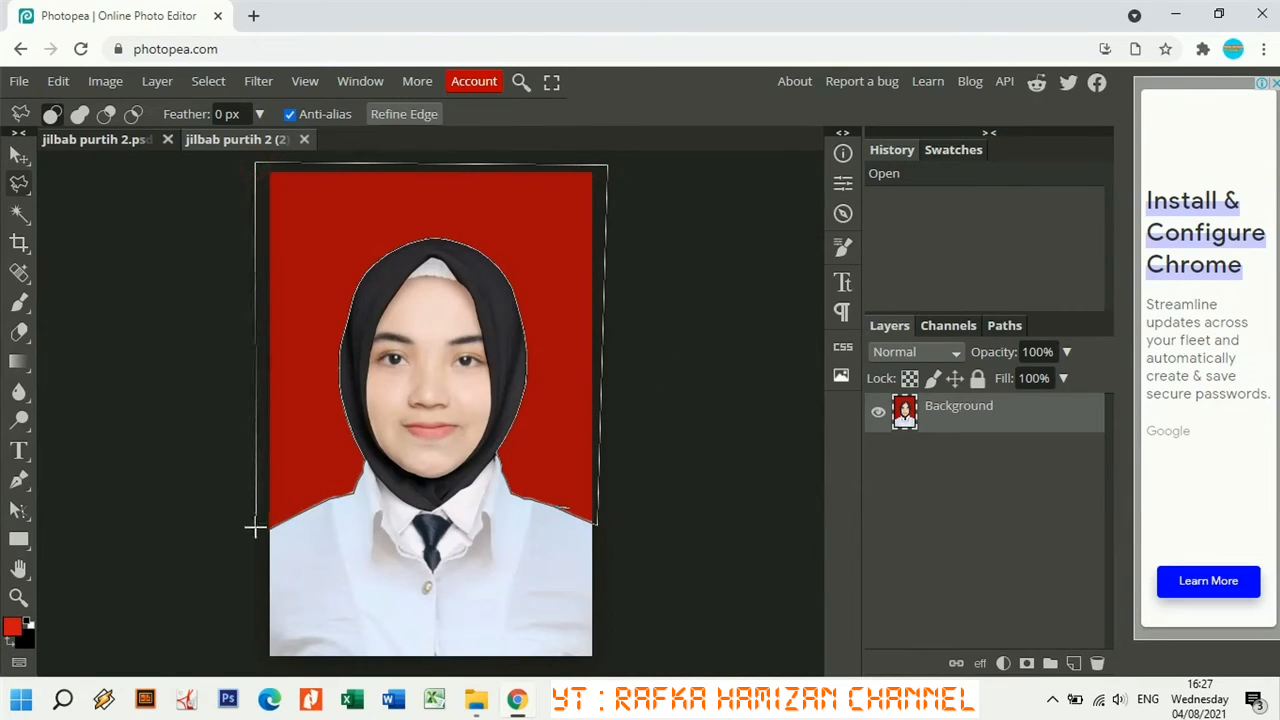
click(254, 530)
double_click(270, 530)
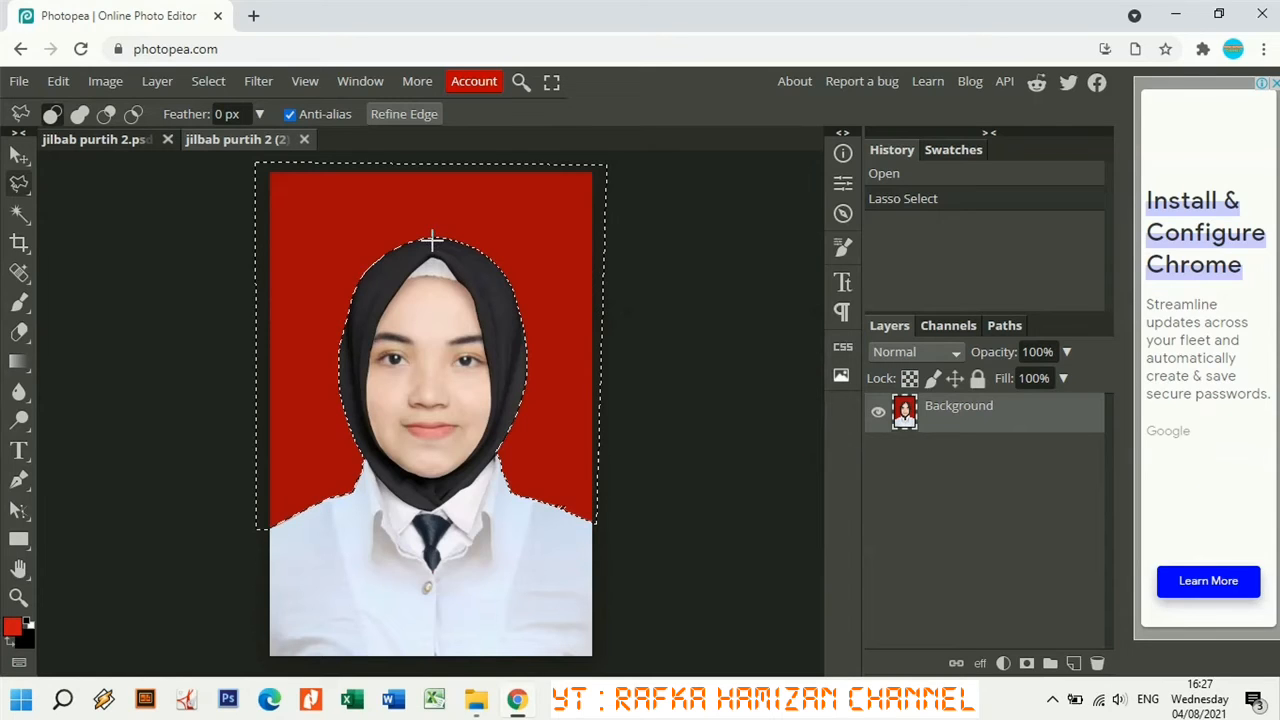
Clear the selected background and refill it with solid red b40c0c (180,12,12) using Paint Bucket.
key(Delete)
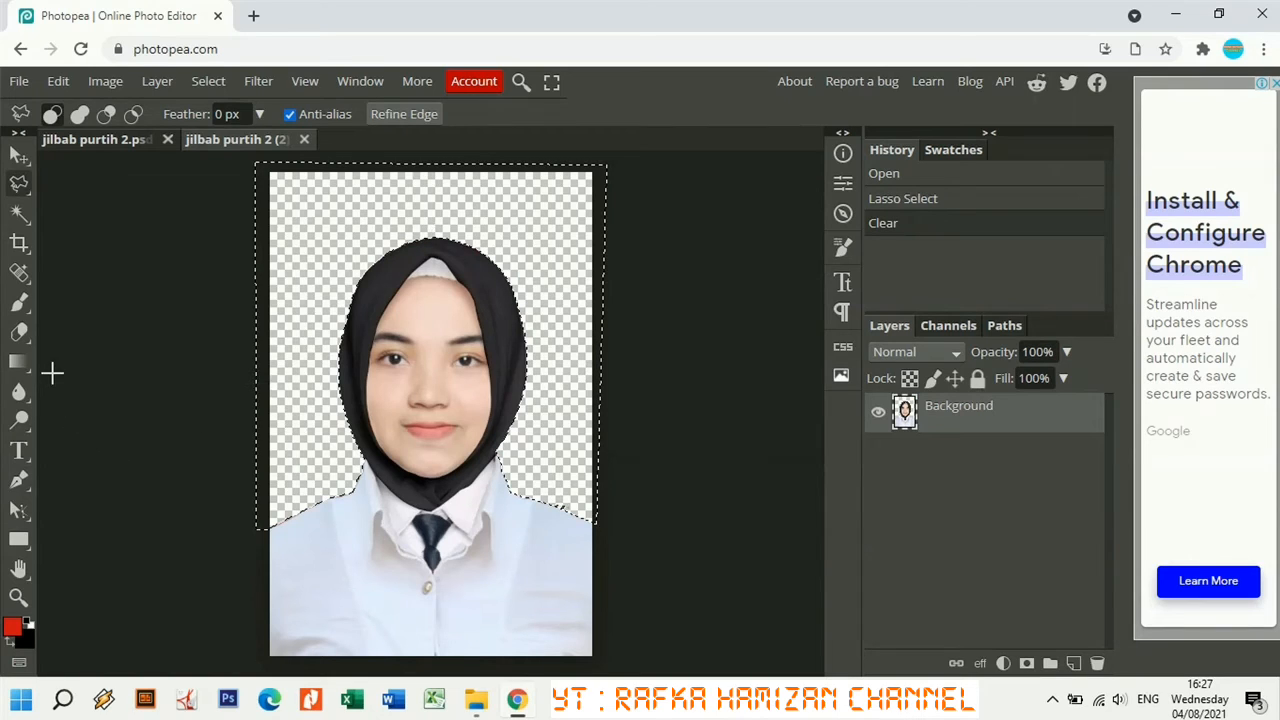
right_click(20, 366)
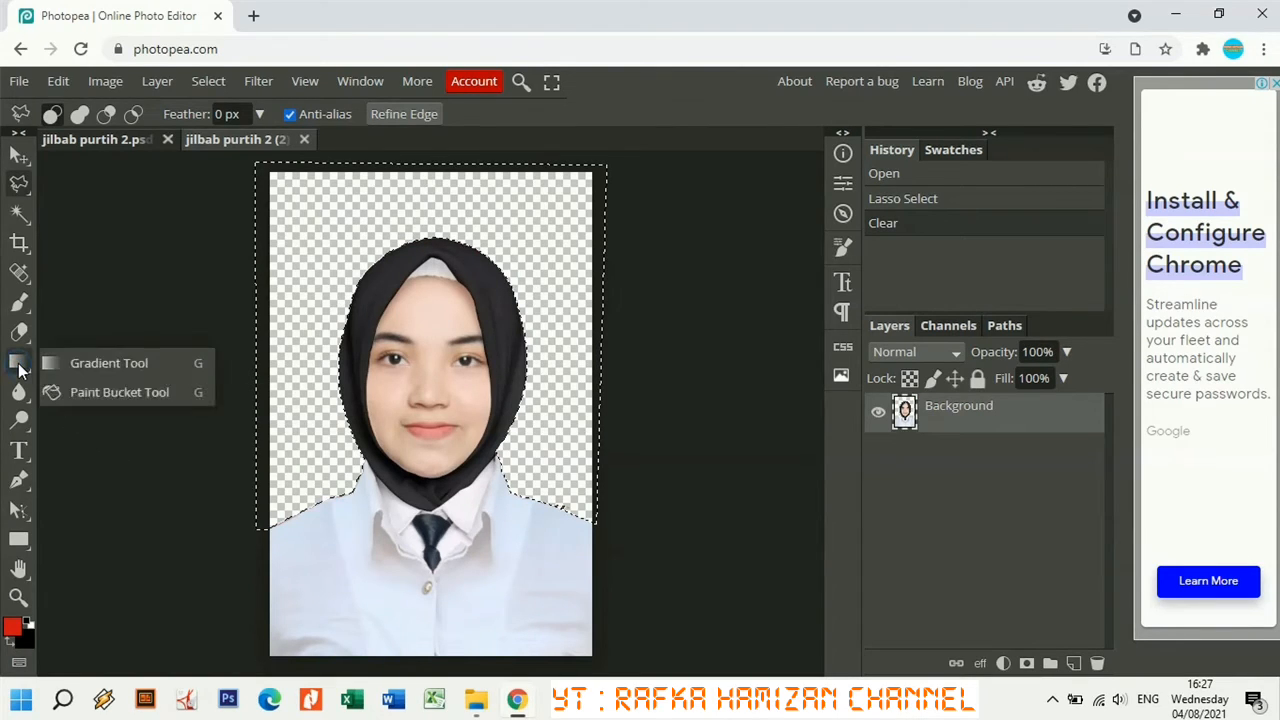
click(82, 396)
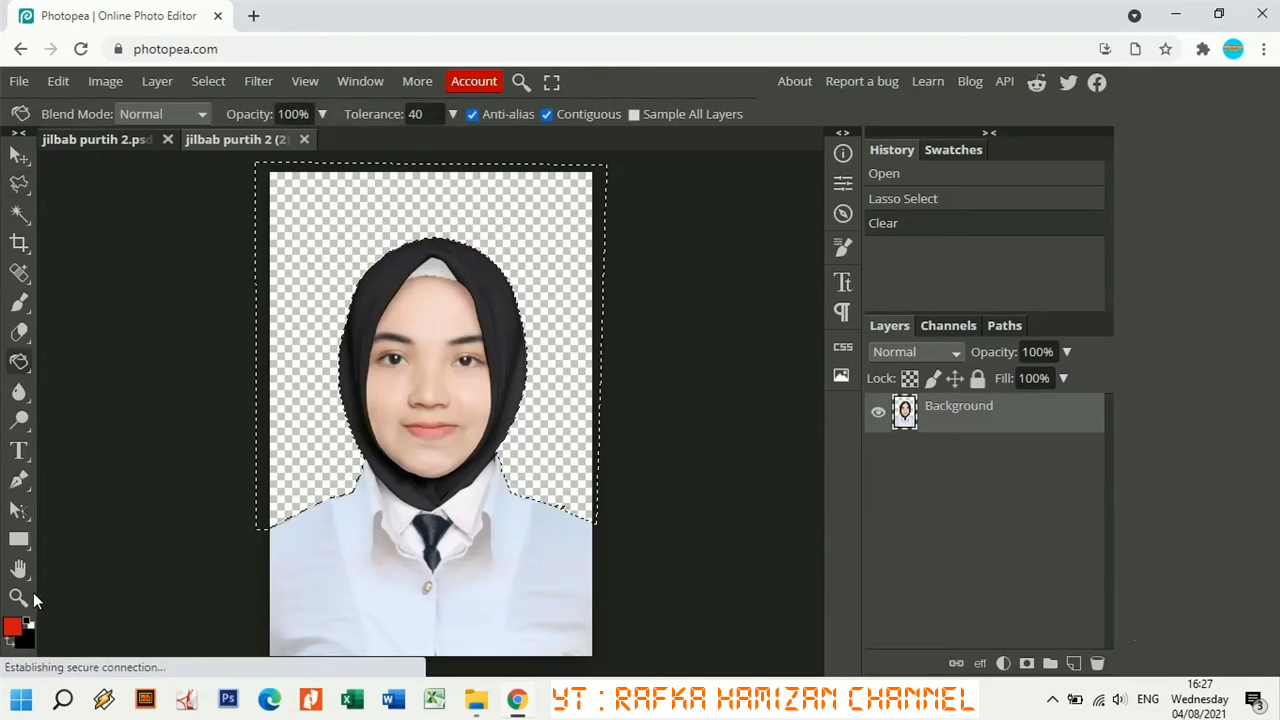
click(13, 628)
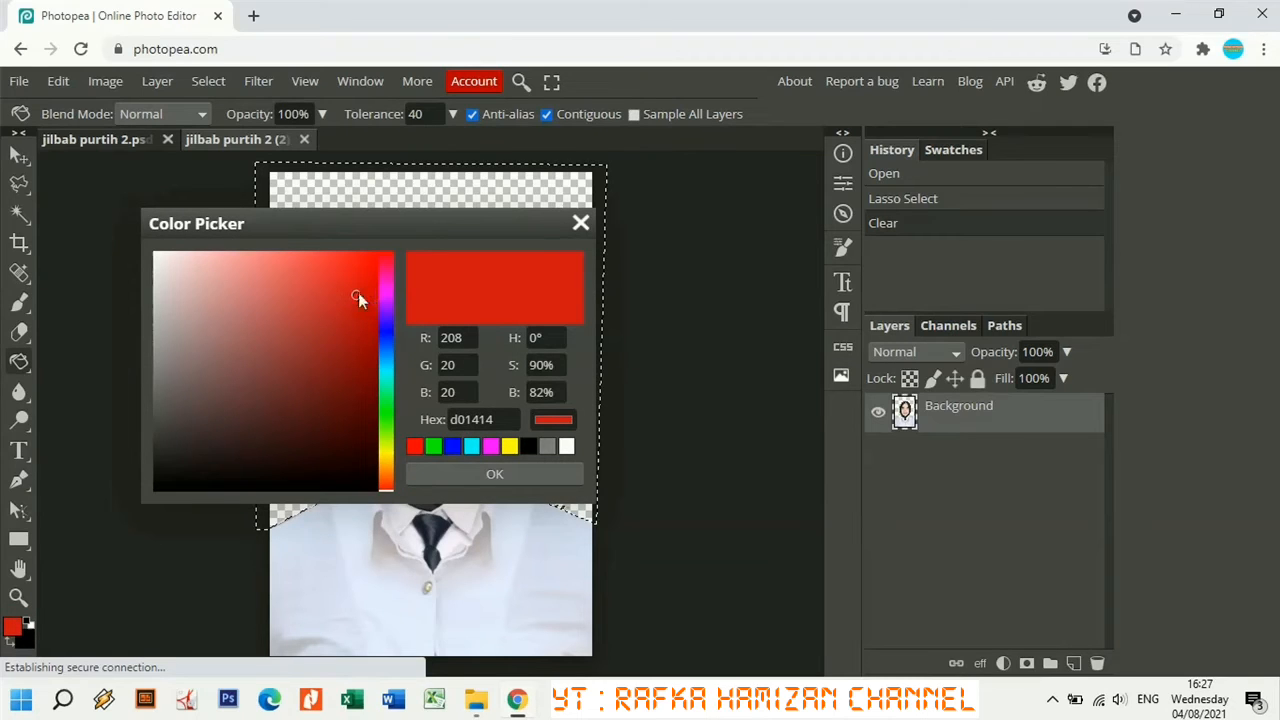
drag(356, 294, 365, 331)
click(497, 474)
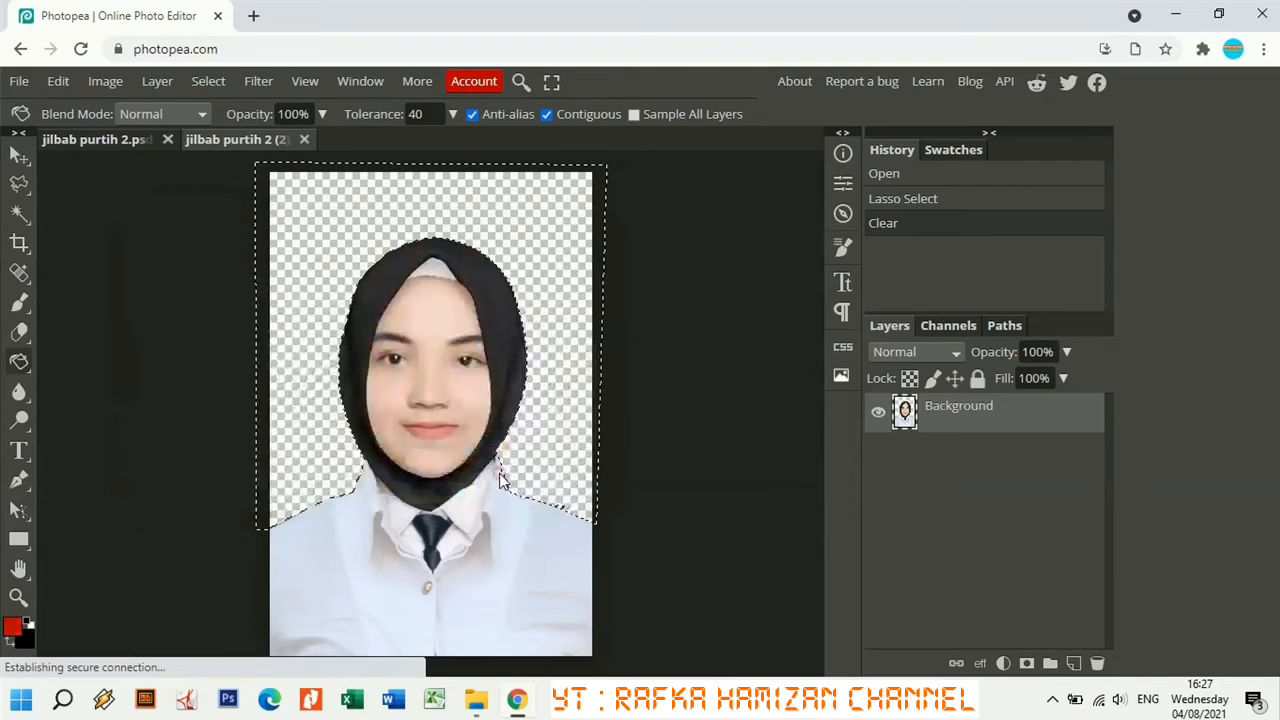
click(315, 312)
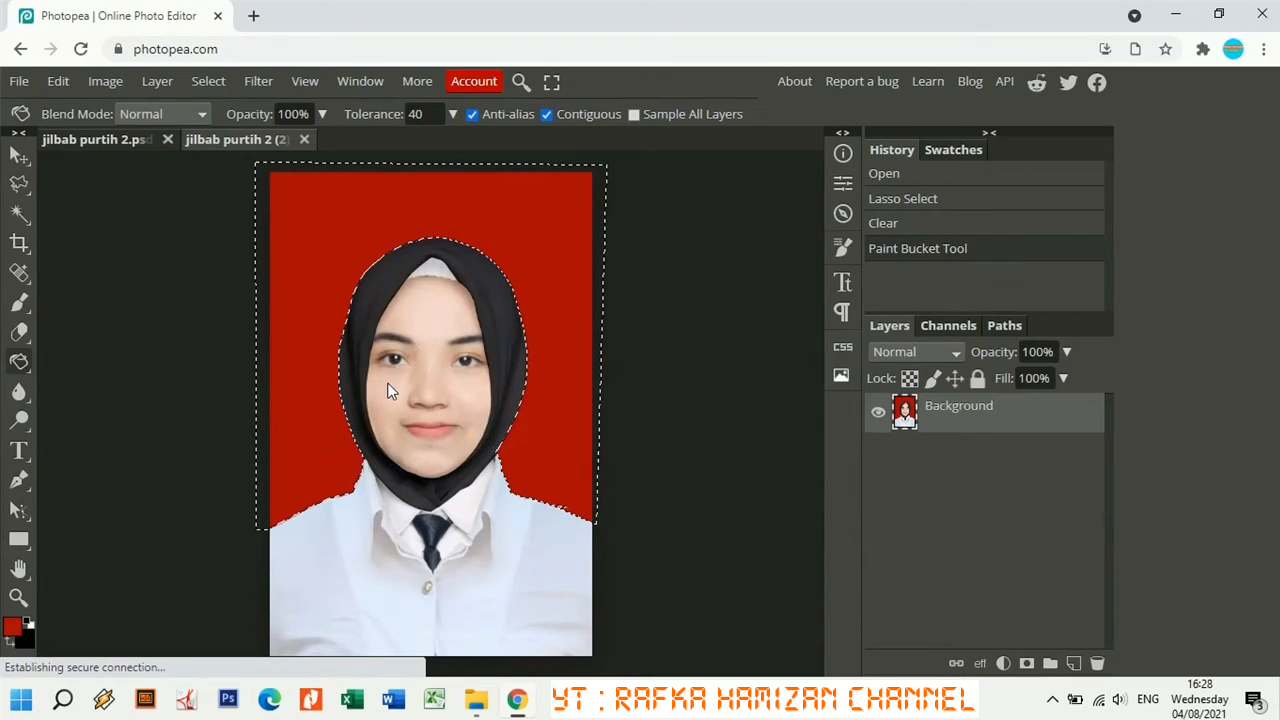
Drop the background selection and zoom in on the face via the Navigator panel.
right_click(19, 184)
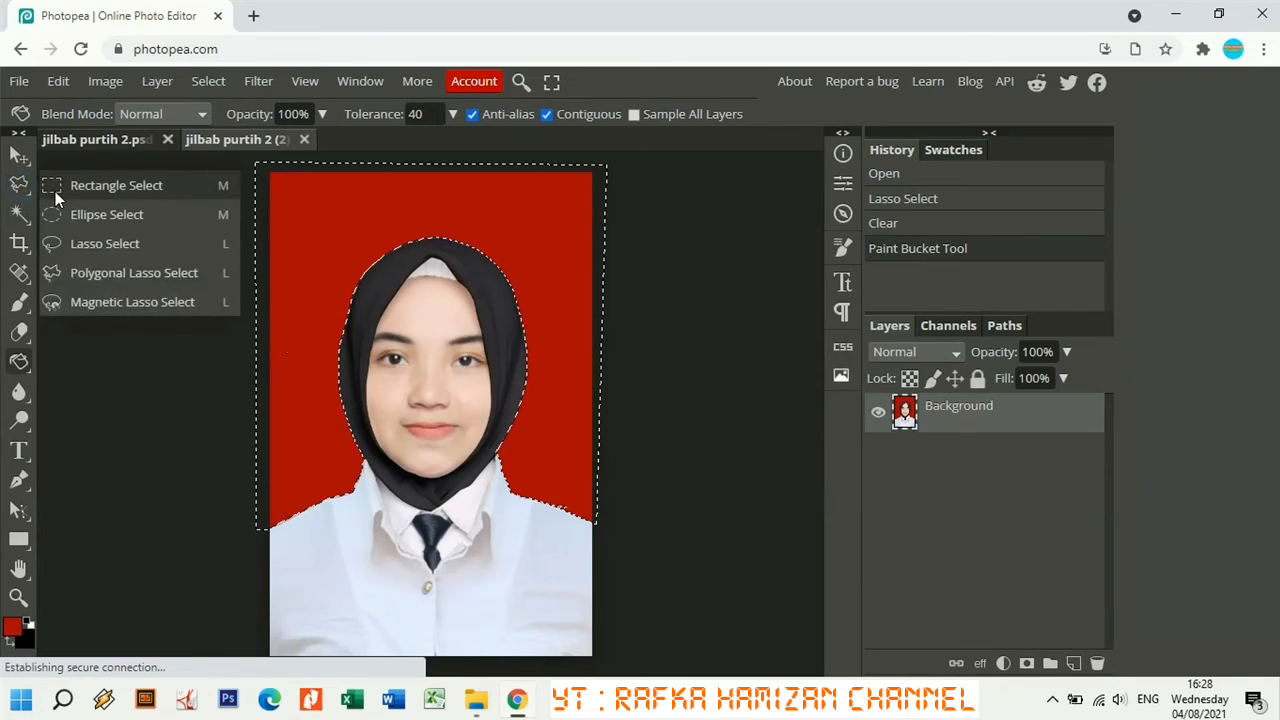
click(55, 191)
click(187, 299)
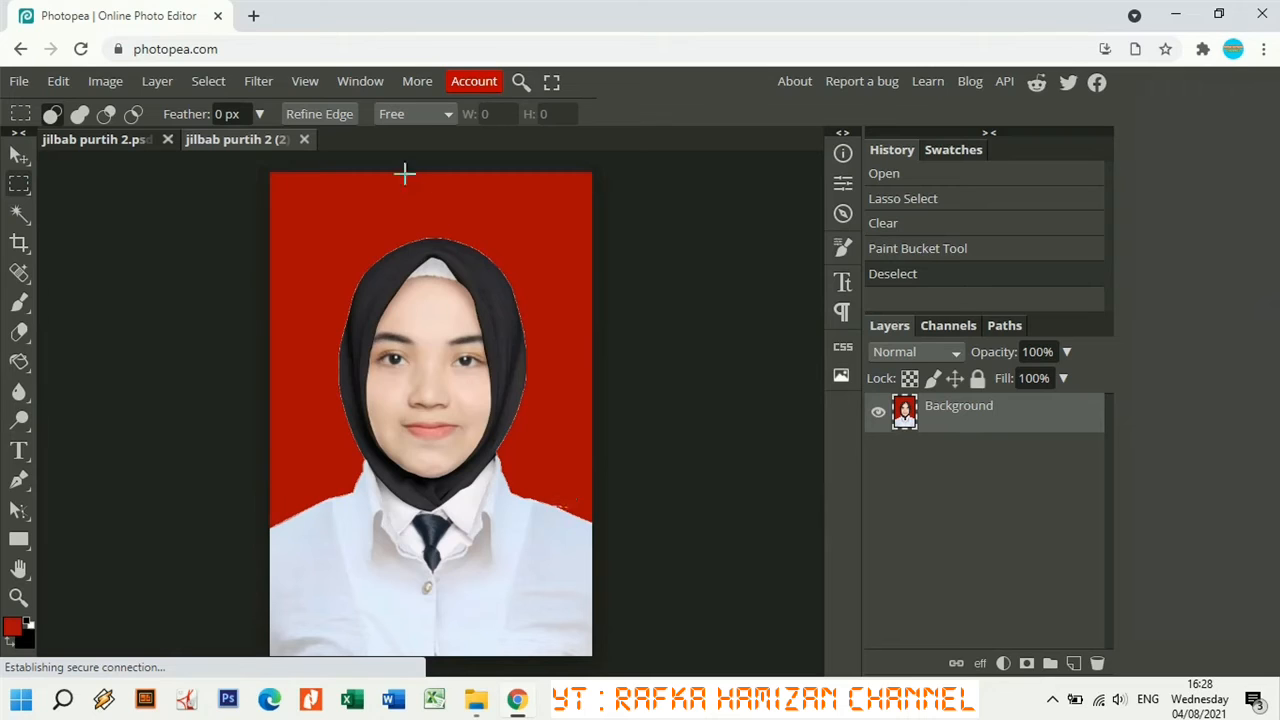
click(360, 81)
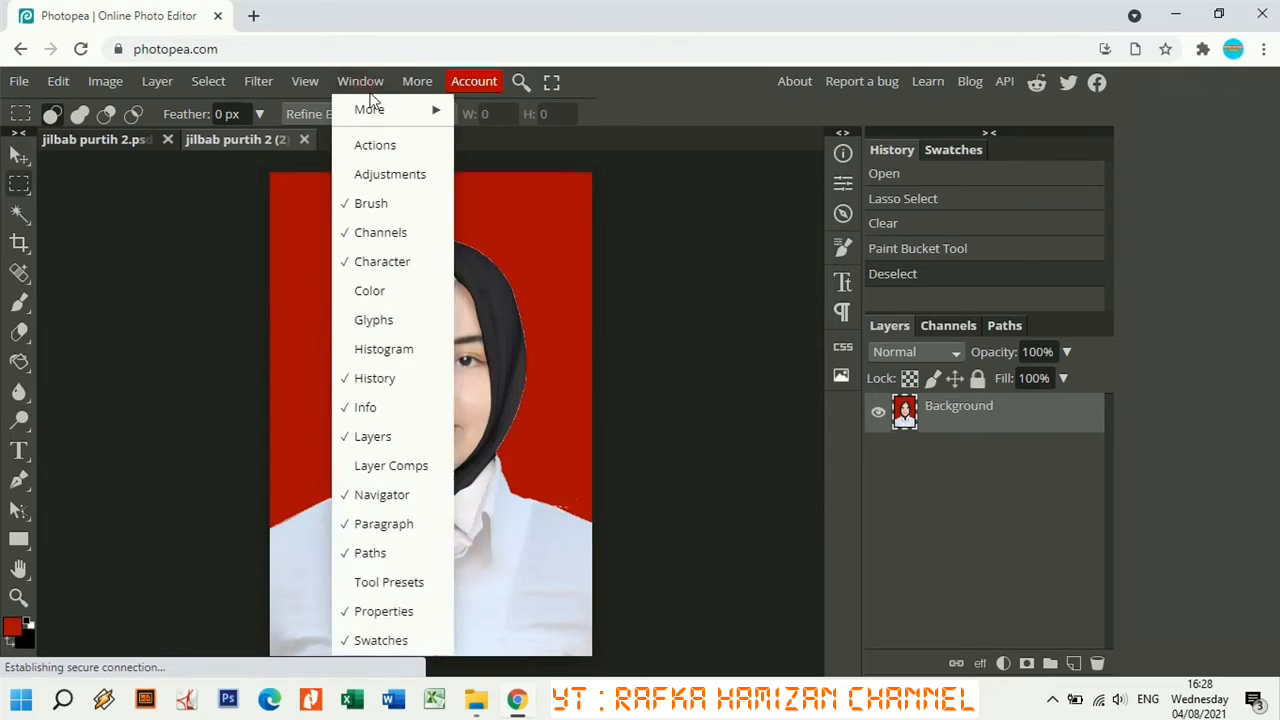
click(381, 492)
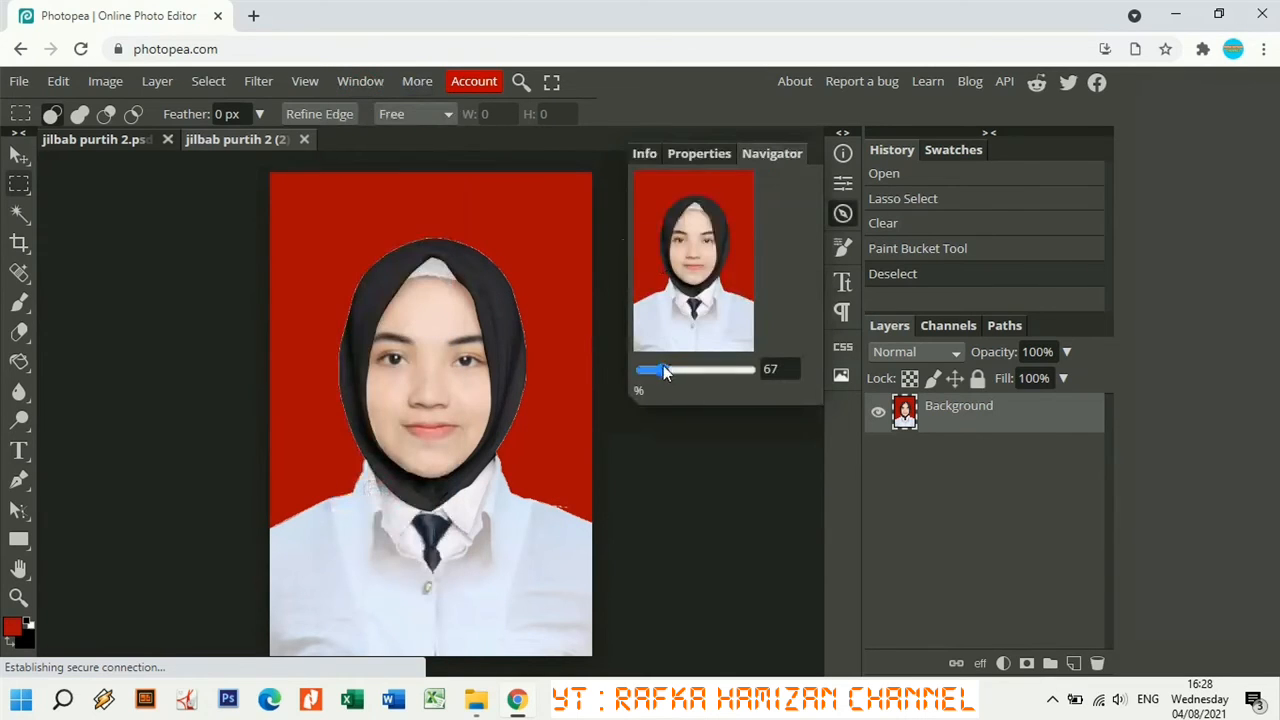
mouse_move(664, 369)
mouse_down()
mouse_move(680, 370)
mouse_move(648, 374)
mouse_move(669, 378)
mouse_up()
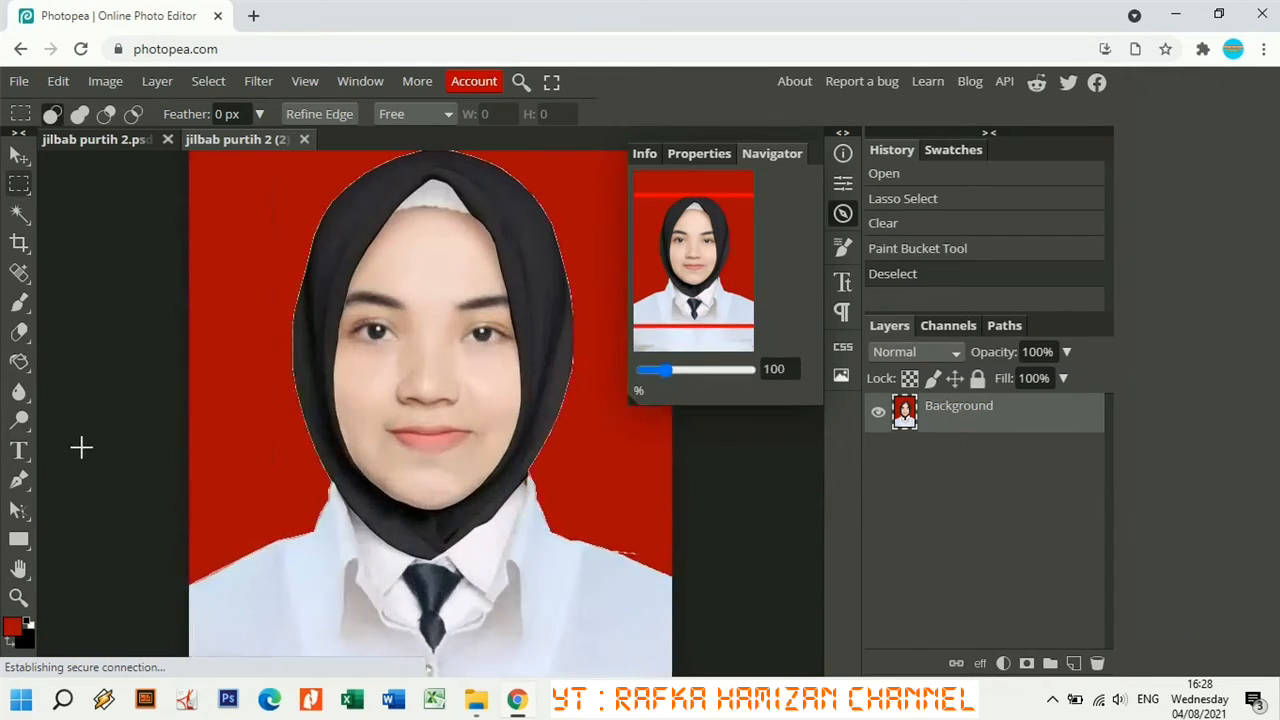
Choose the Blur Tool with a brush of about 22 px.
click(21, 400)
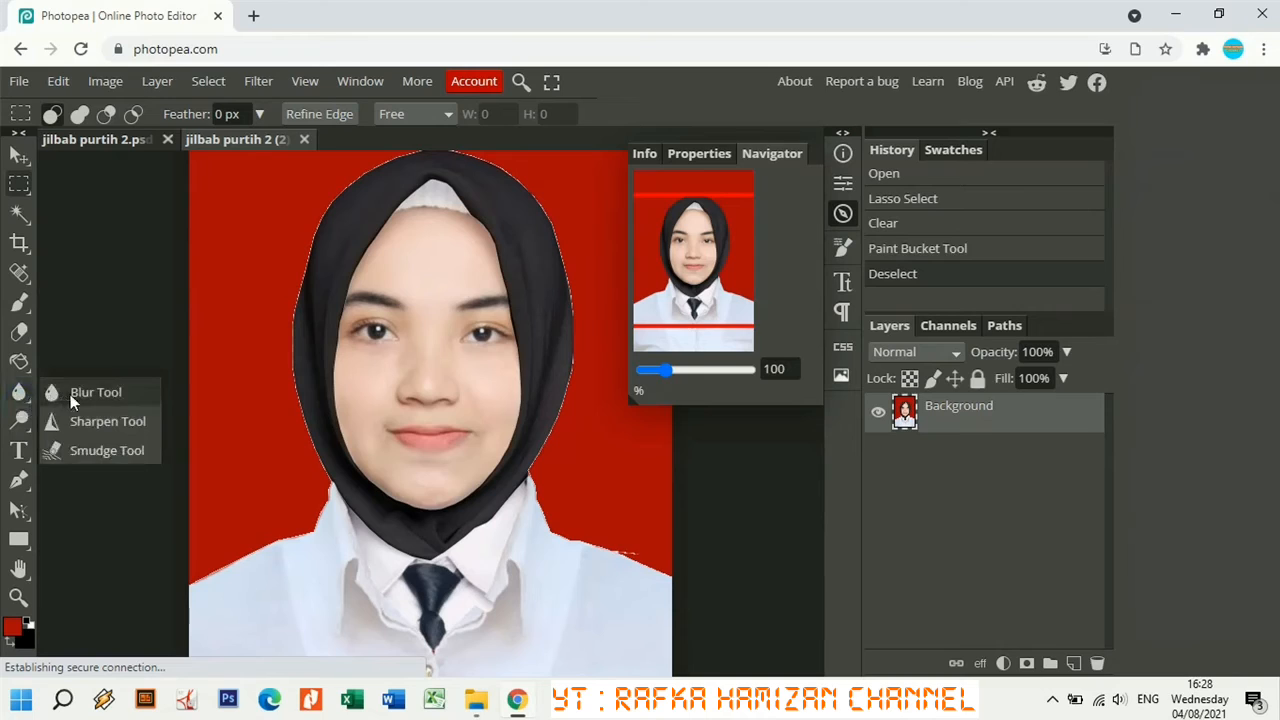
click(72, 397)
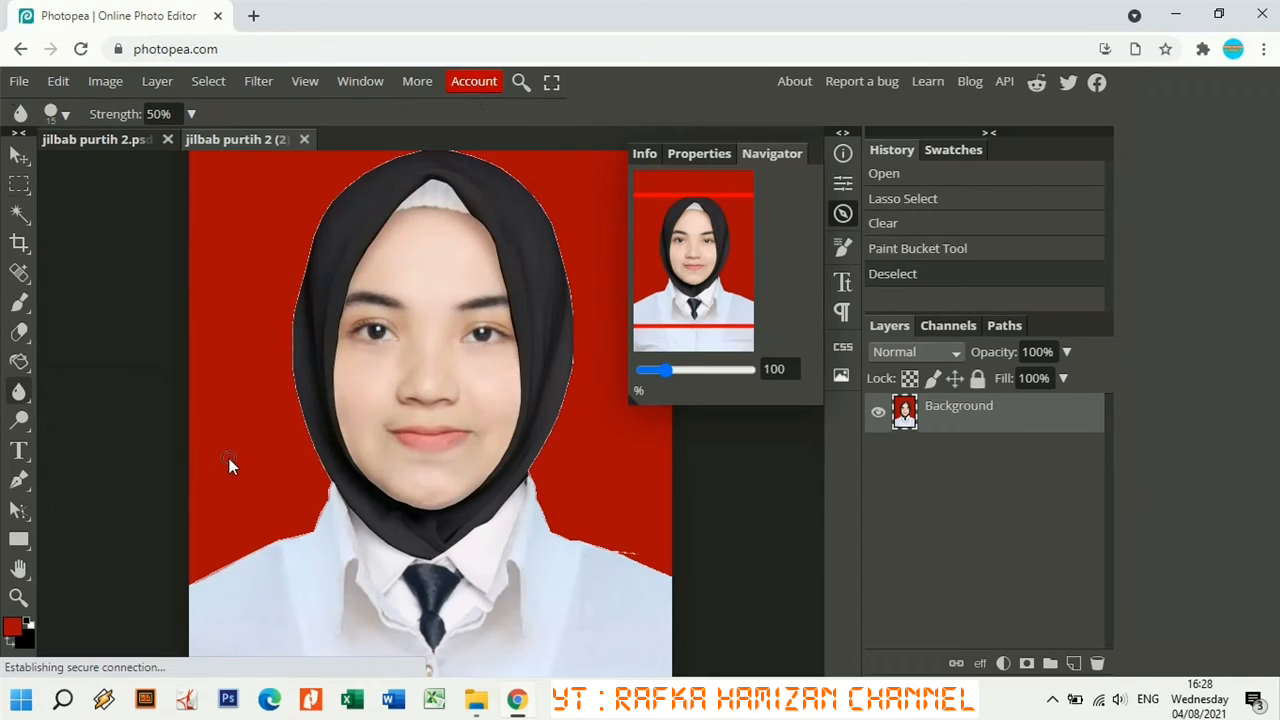
click(65, 118)
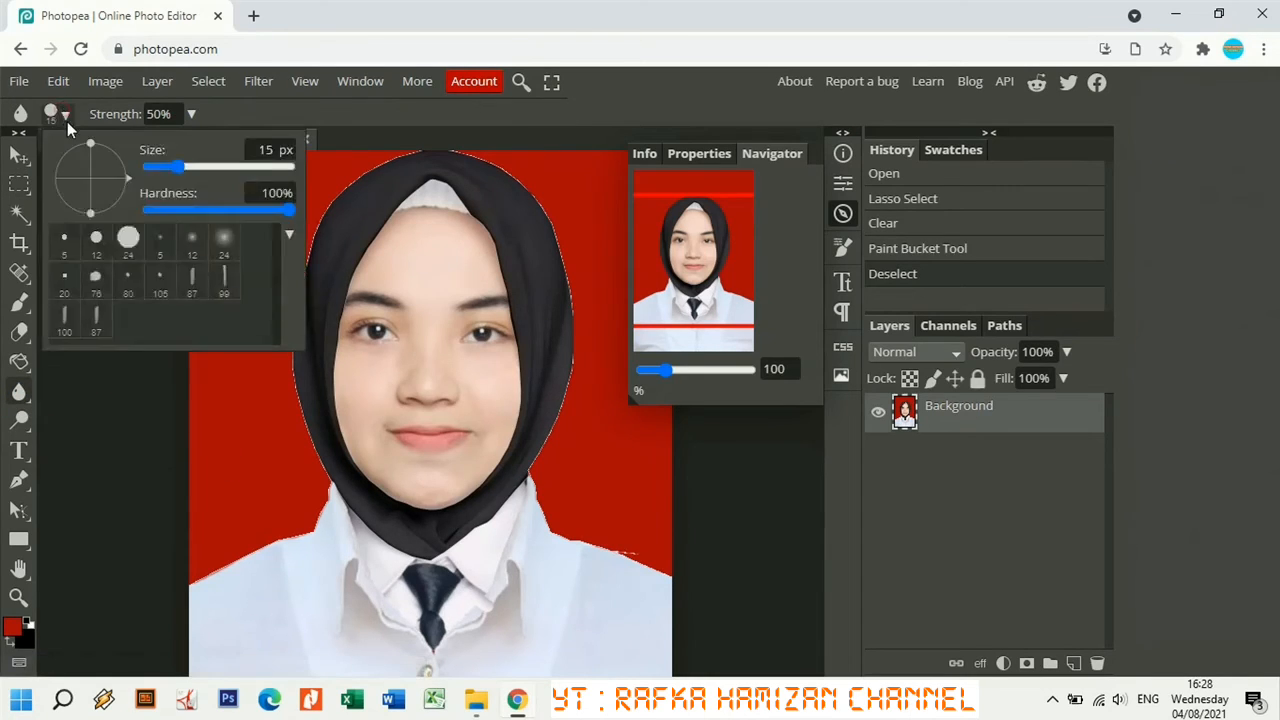
drag(150, 166, 195, 168)
drag(194, 164, 182, 163)
click(194, 113)
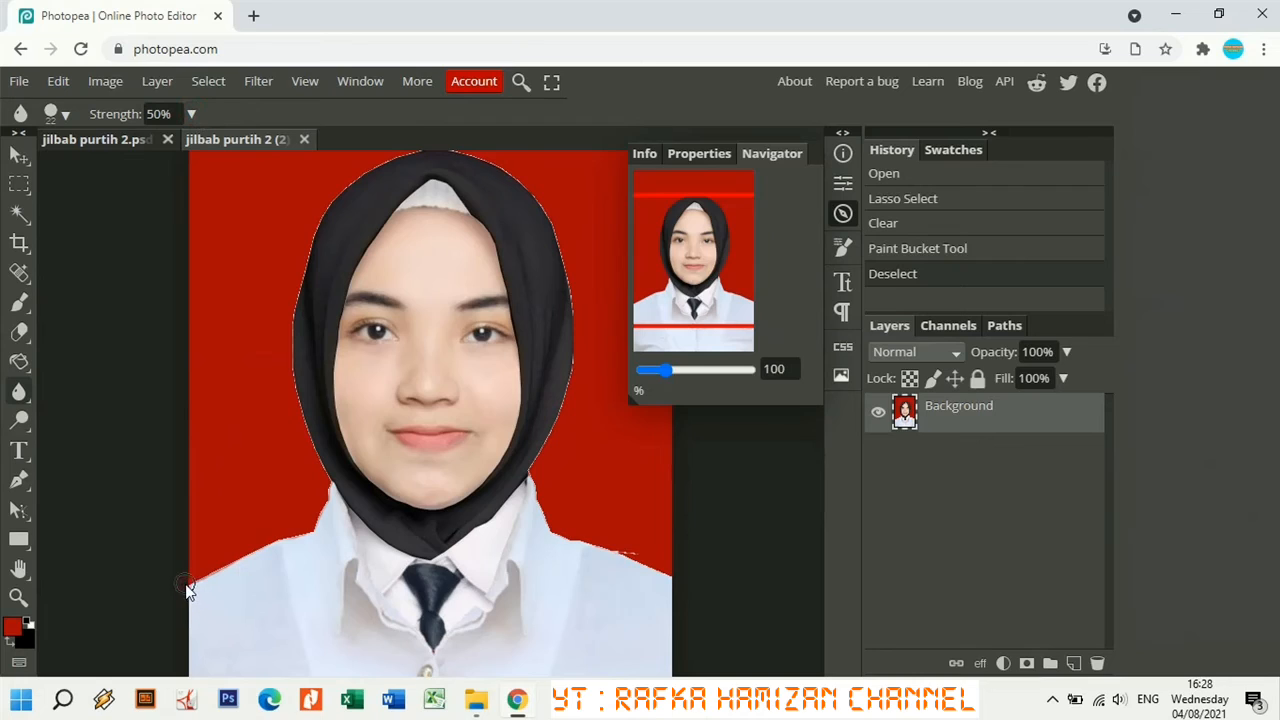
Blur along the shoulder and hijab edges to soften them against the red background.
mouse_move(207, 583)
mouse_down()
mouse_move(306, 530)
mouse_move(318, 500)
mouse_move(285, 372)
mouse_move(290, 312)
mouse_up()
drag(292, 294, 347, 198)
drag(415, 142, 332, 209)
drag(290, 382, 323, 478)
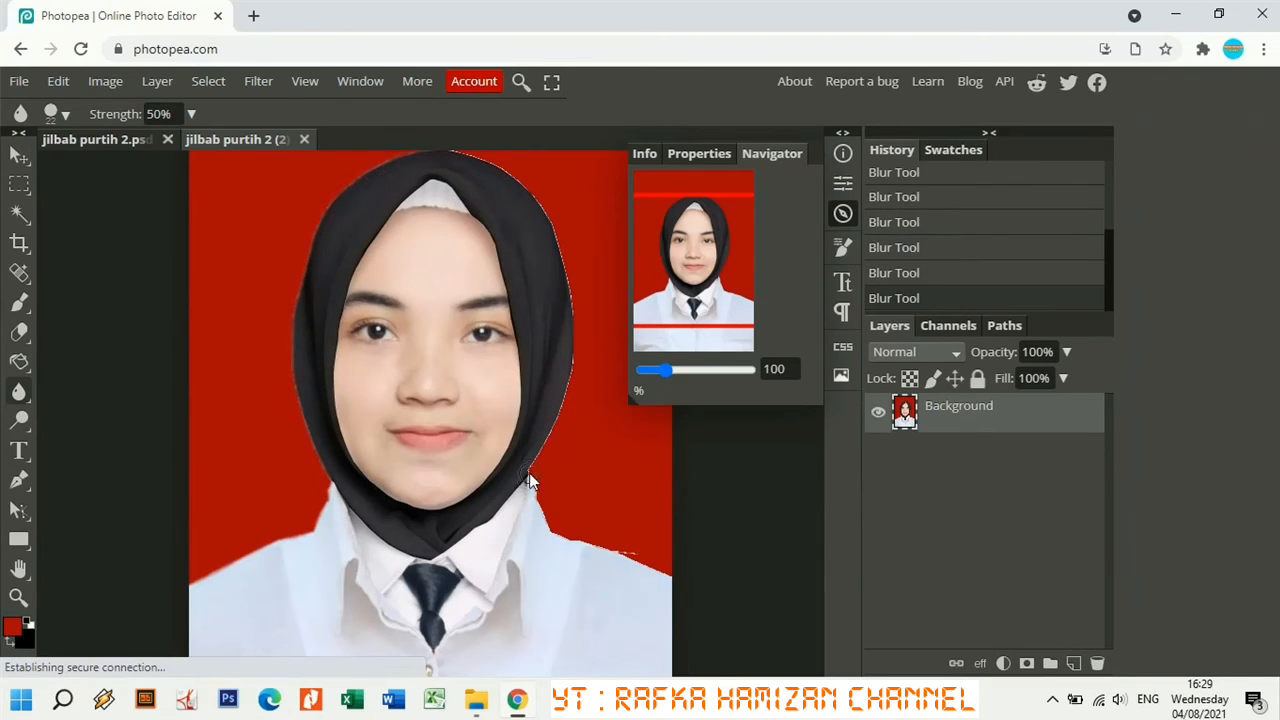
mouse_move(529, 477)
mouse_down()
mouse_move(643, 558)
mouse_move(537, 470)
mouse_move(580, 359)
mouse_move(538, 440)
mouse_up()
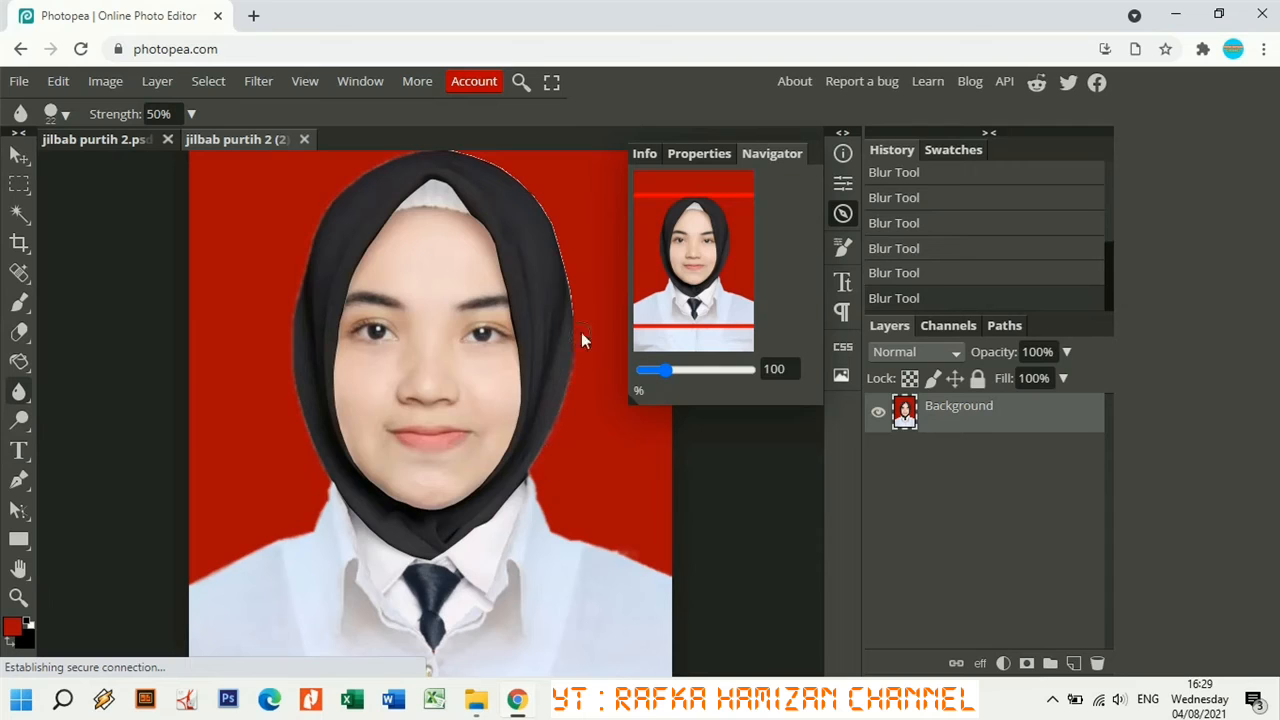
mouse_move(578, 358)
mouse_down()
mouse_move(464, 152)
mouse_move(411, 294)
mouse_up()
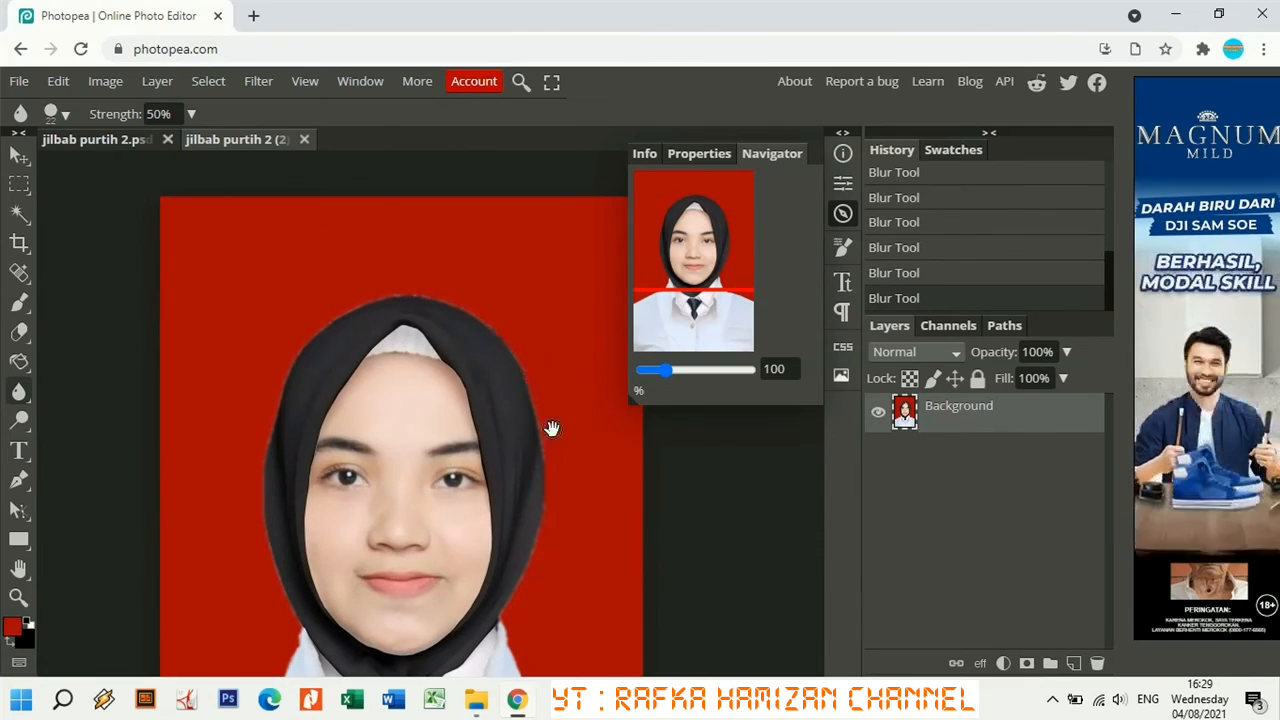
drag(667, 370, 660, 375)
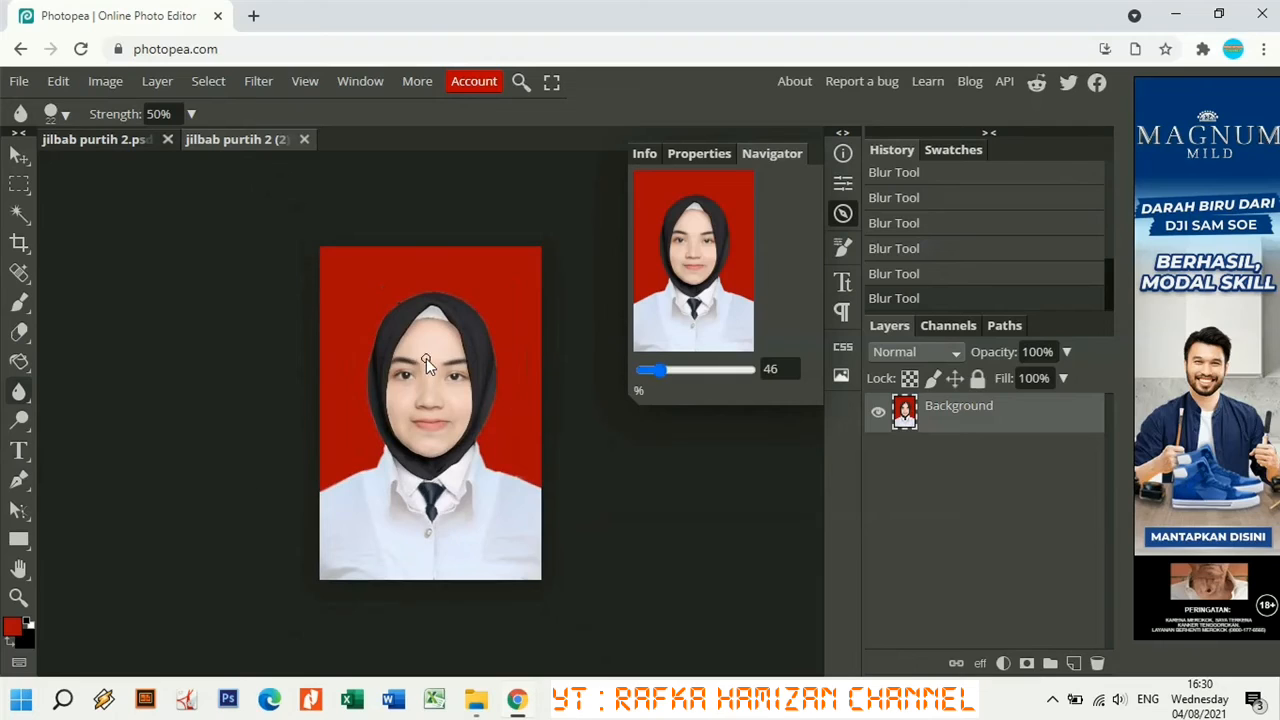
Blur remaining hijab edge spots up close, then return to the full portrait with the Navigator closed.
click(367, 421)
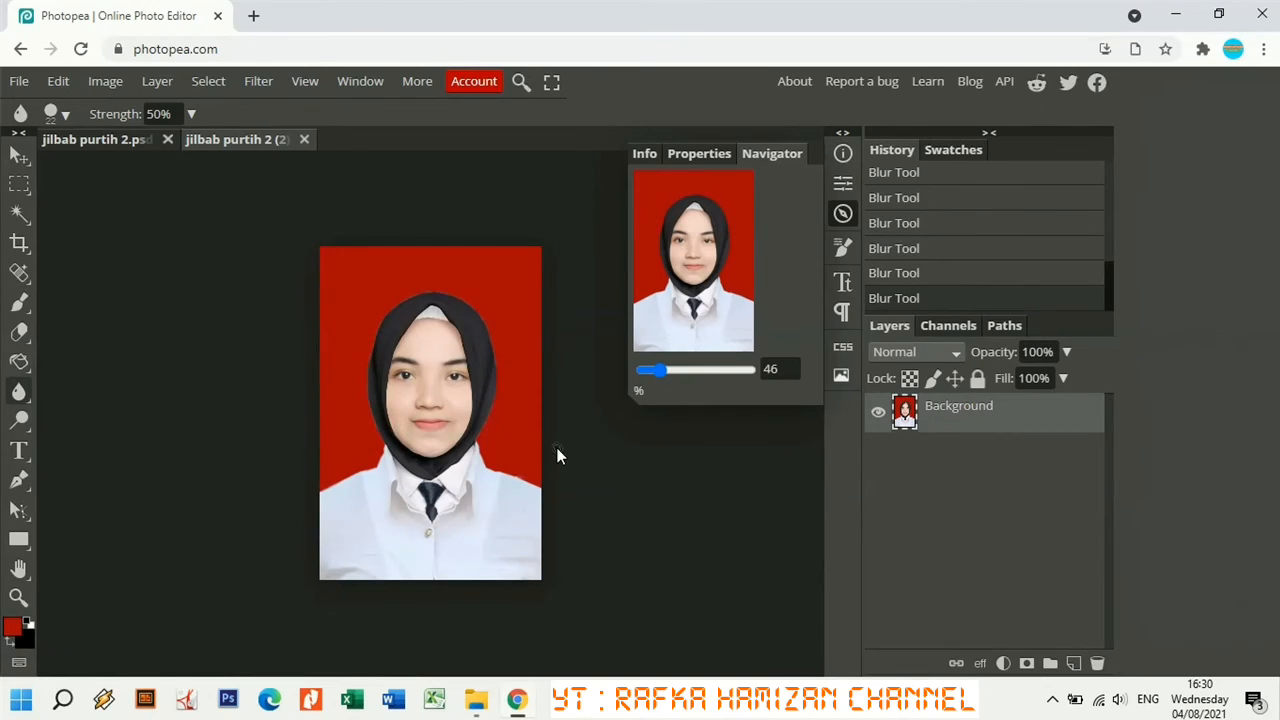
drag(654, 371, 672, 376)
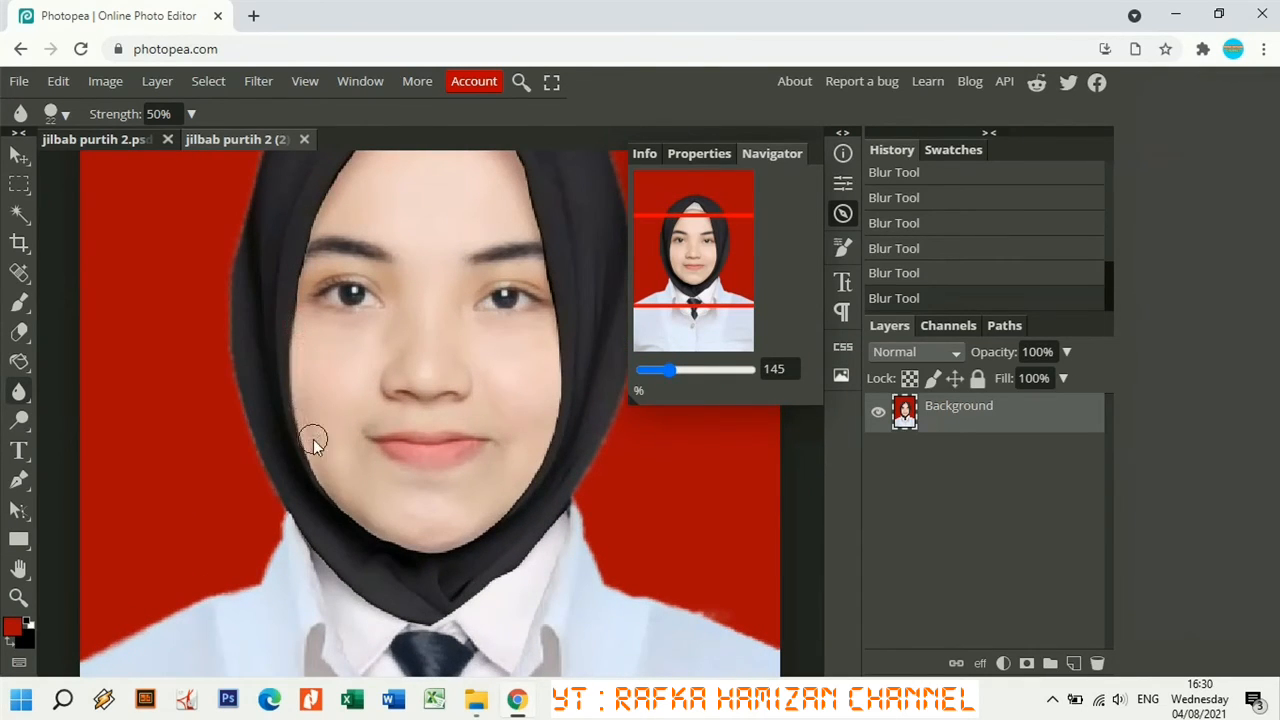
mouse_move(313, 443)
mouse_down()
mouse_move(413, 545)
mouse_move(473, 533)
mouse_move(510, 489)
mouse_move(524, 493)
mouse_move(561, 379)
mouse_move(550, 237)
mouse_up()
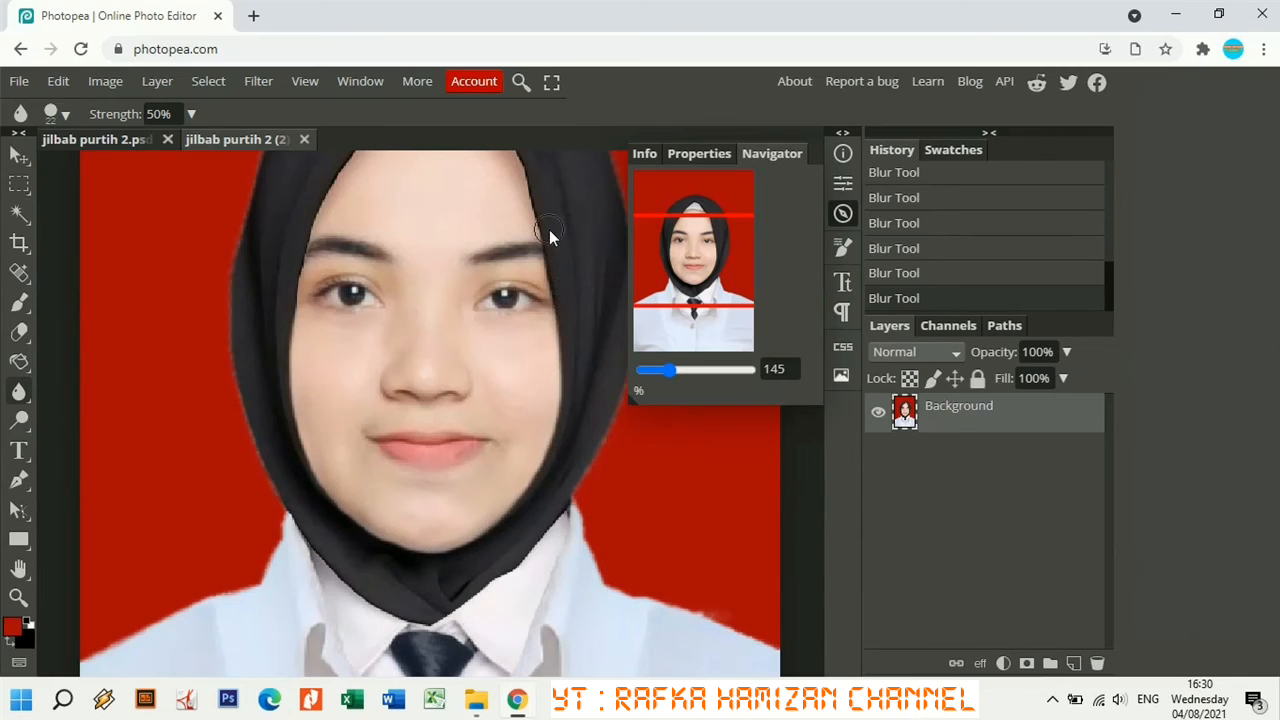
drag(520, 165, 447, 368)
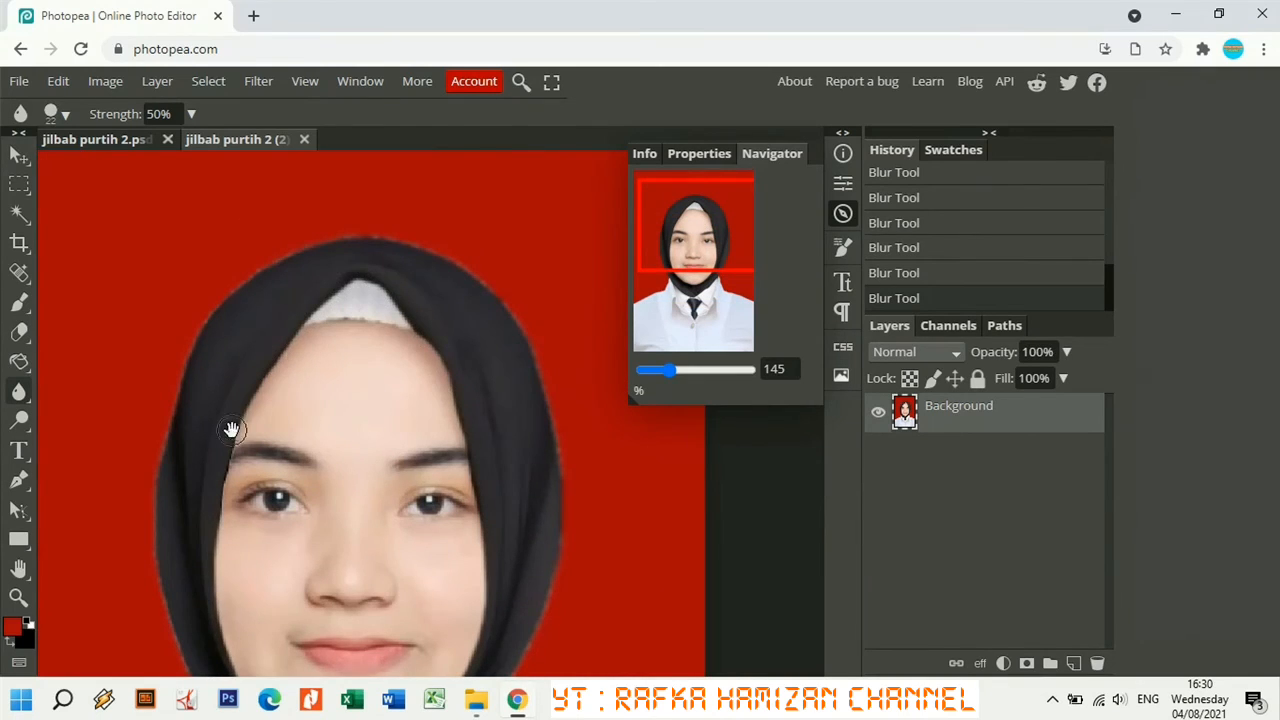
scroll(434, 386, down, 5)
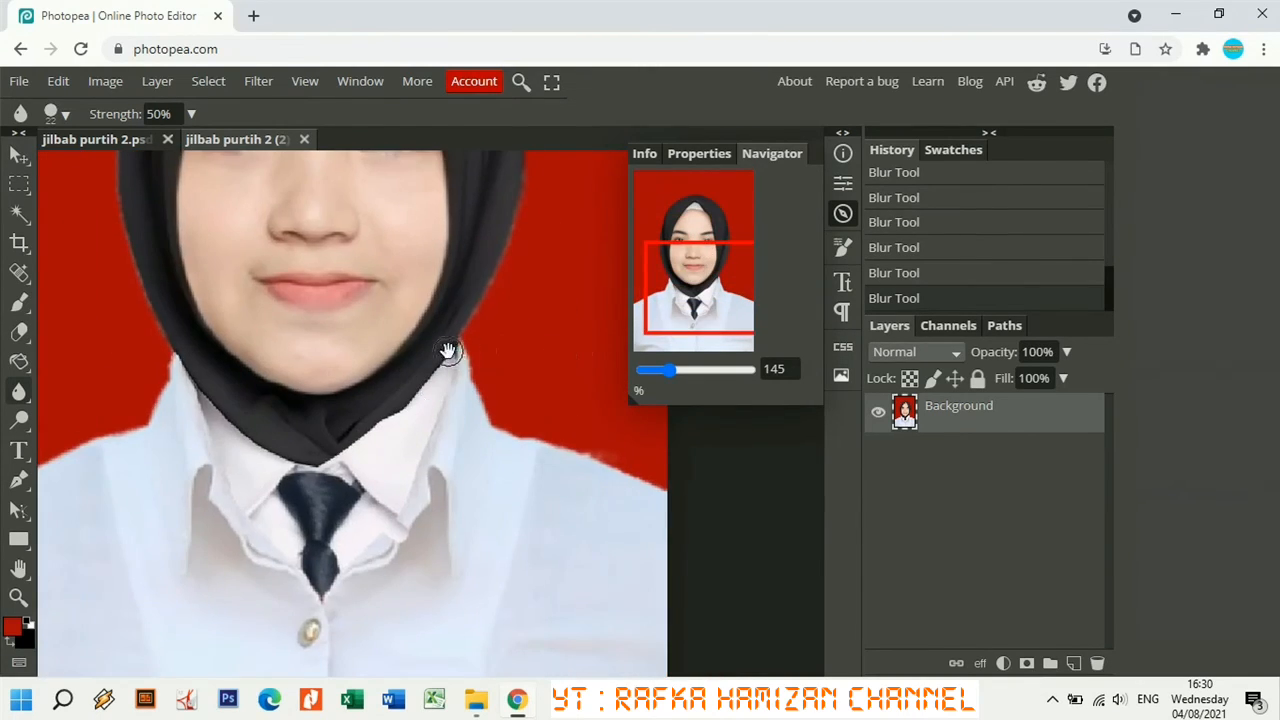
drag(670, 370, 659, 370)
click(847, 214)
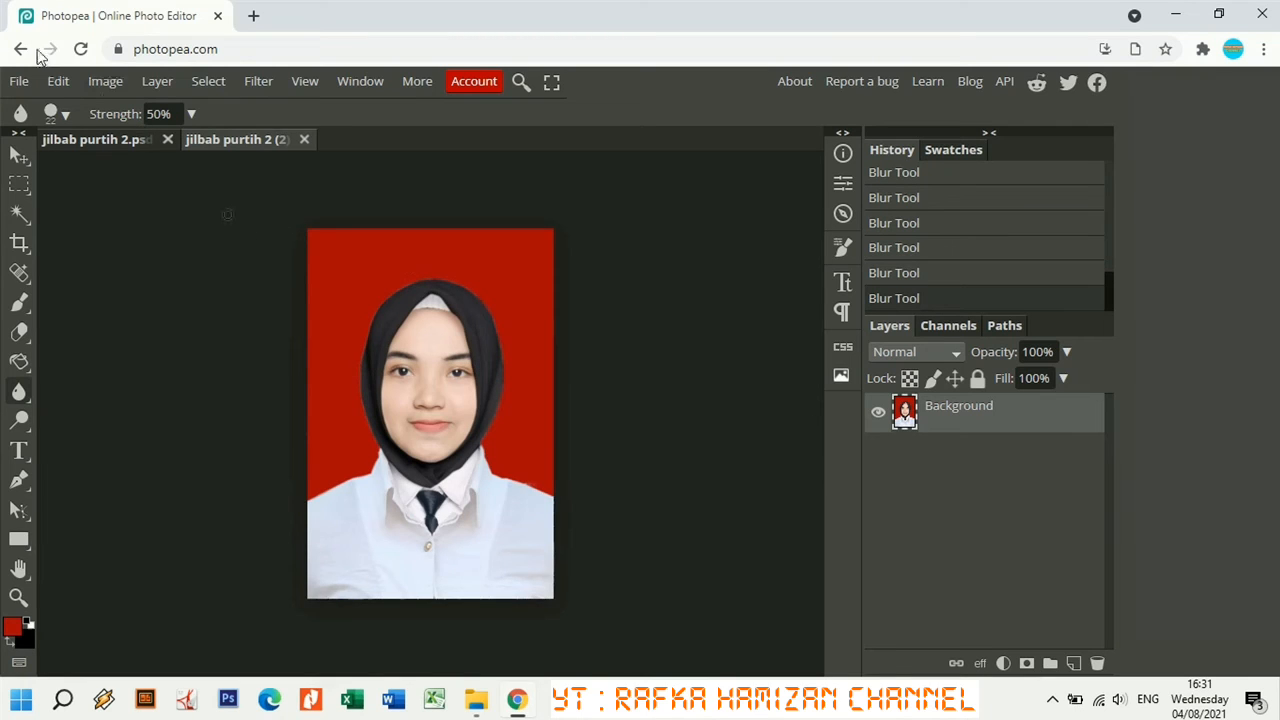
Export the blurred portrait as a 100%-quality JPG, saved as jilbab purtih 2 (2) (1).jpg.
click(19, 81)
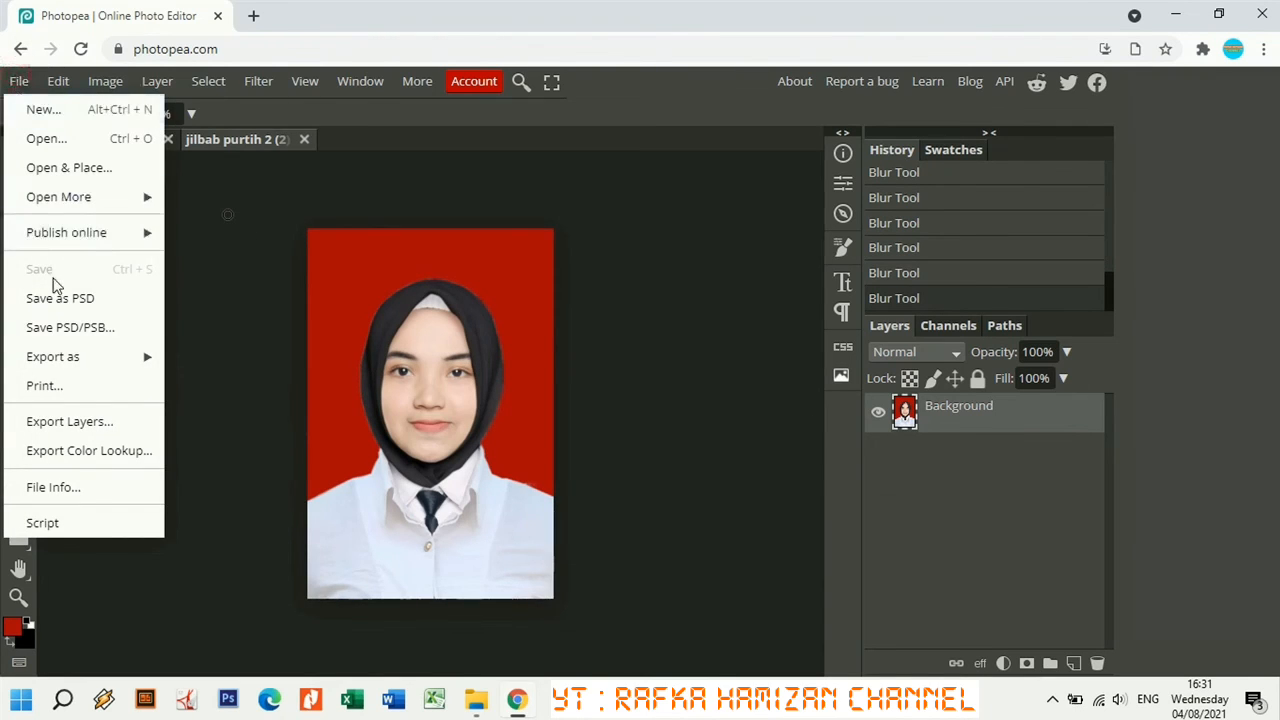
mouse_move(112, 357)
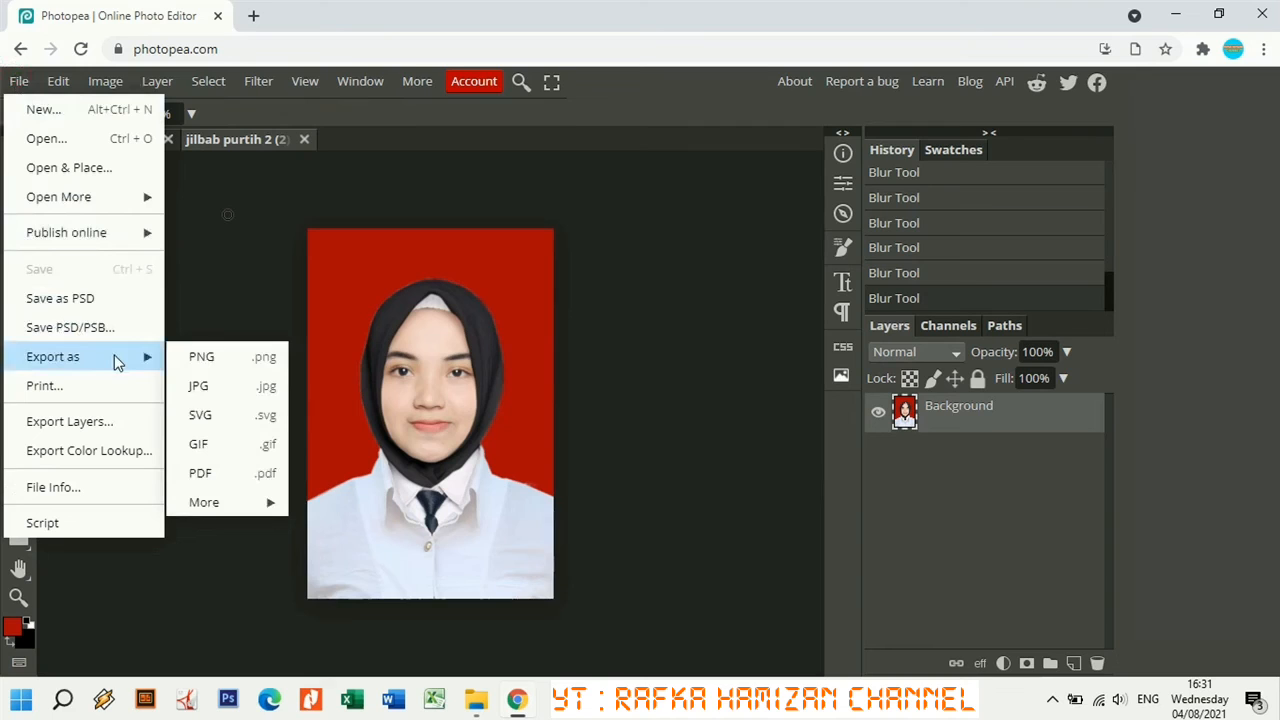
click(208, 386)
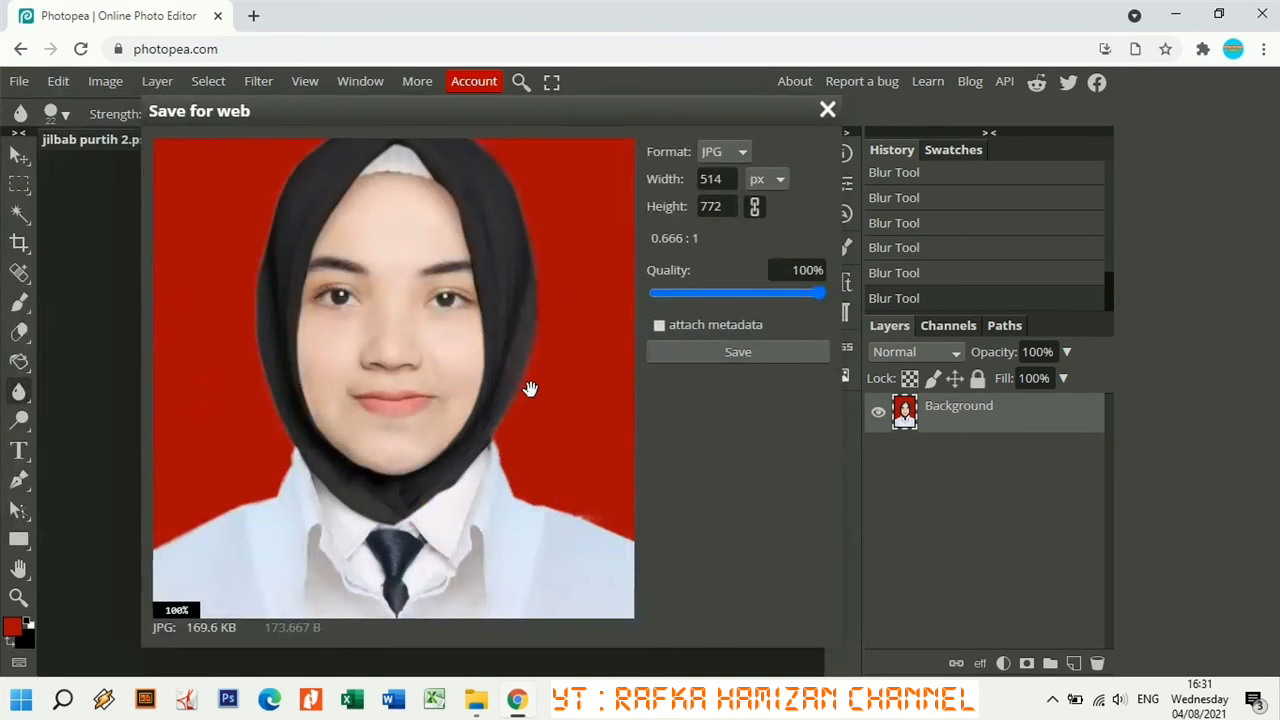
click(751, 352)
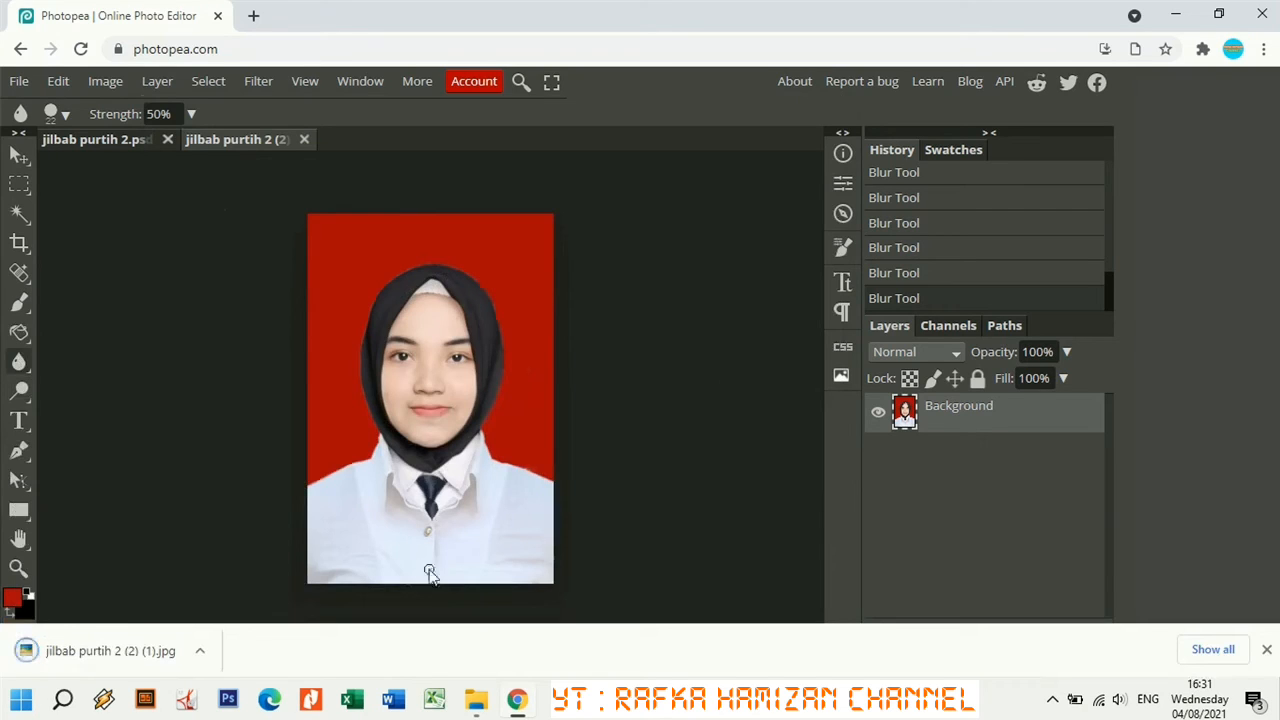
click(1267, 651)
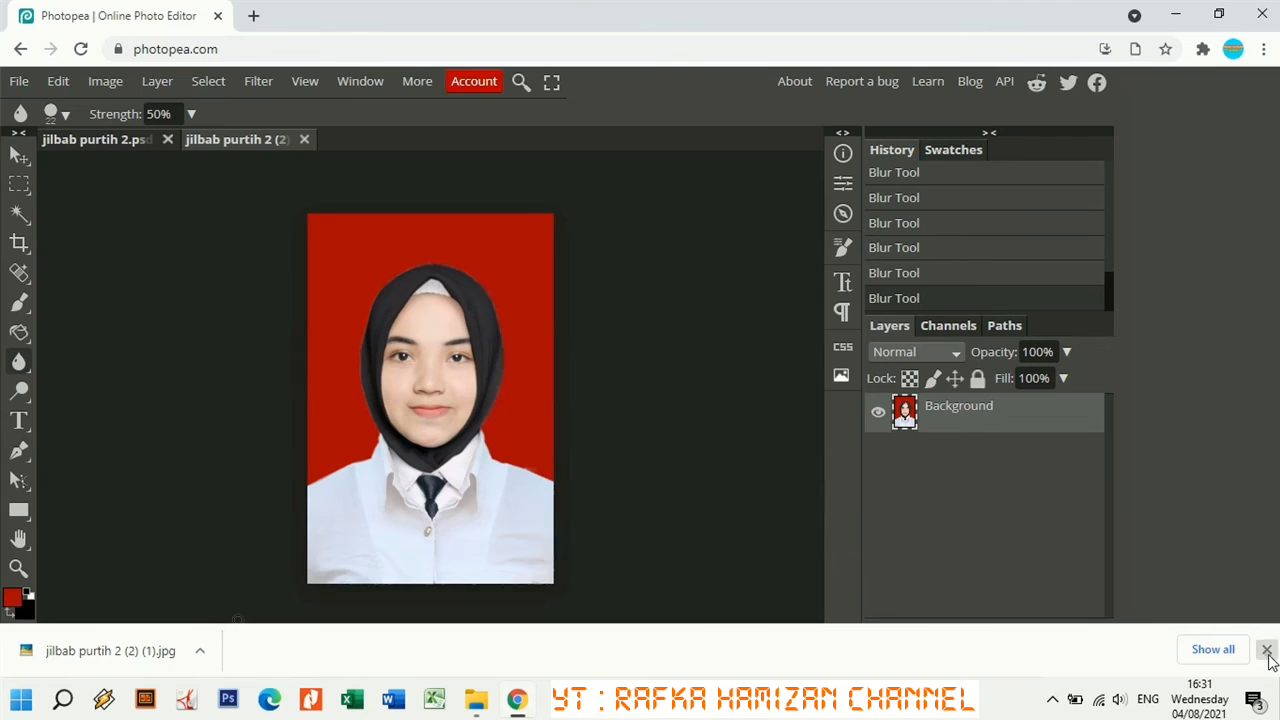
Refresh the Downloads folder and select the exported black-hijab JPG and the original jilbab purtih 2.jpg.
click(476, 699)
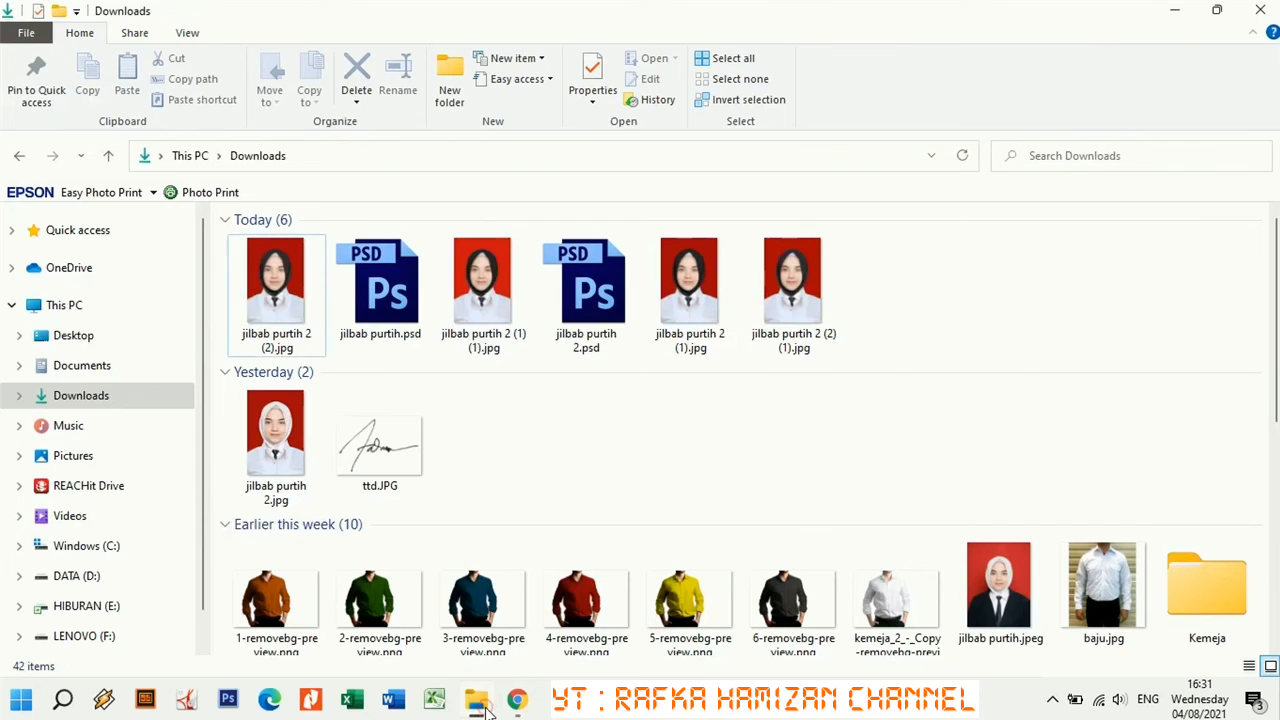
right_click(1058, 352)
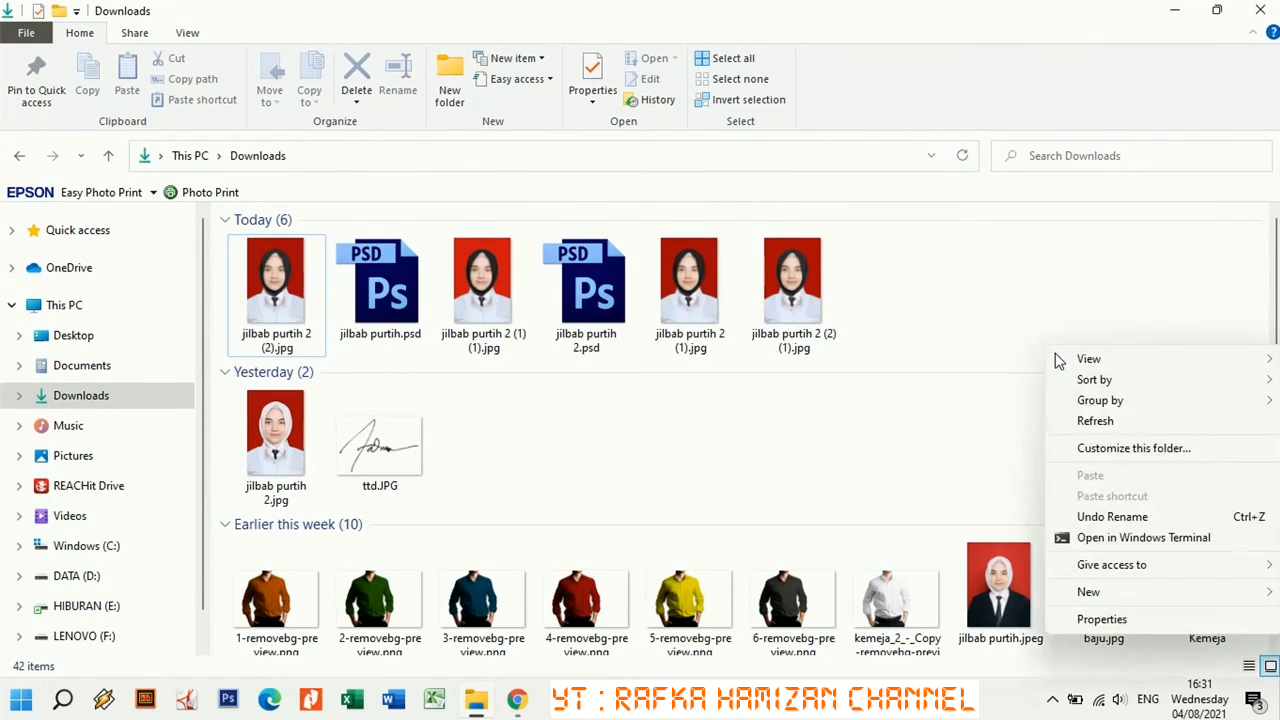
click(1075, 422)
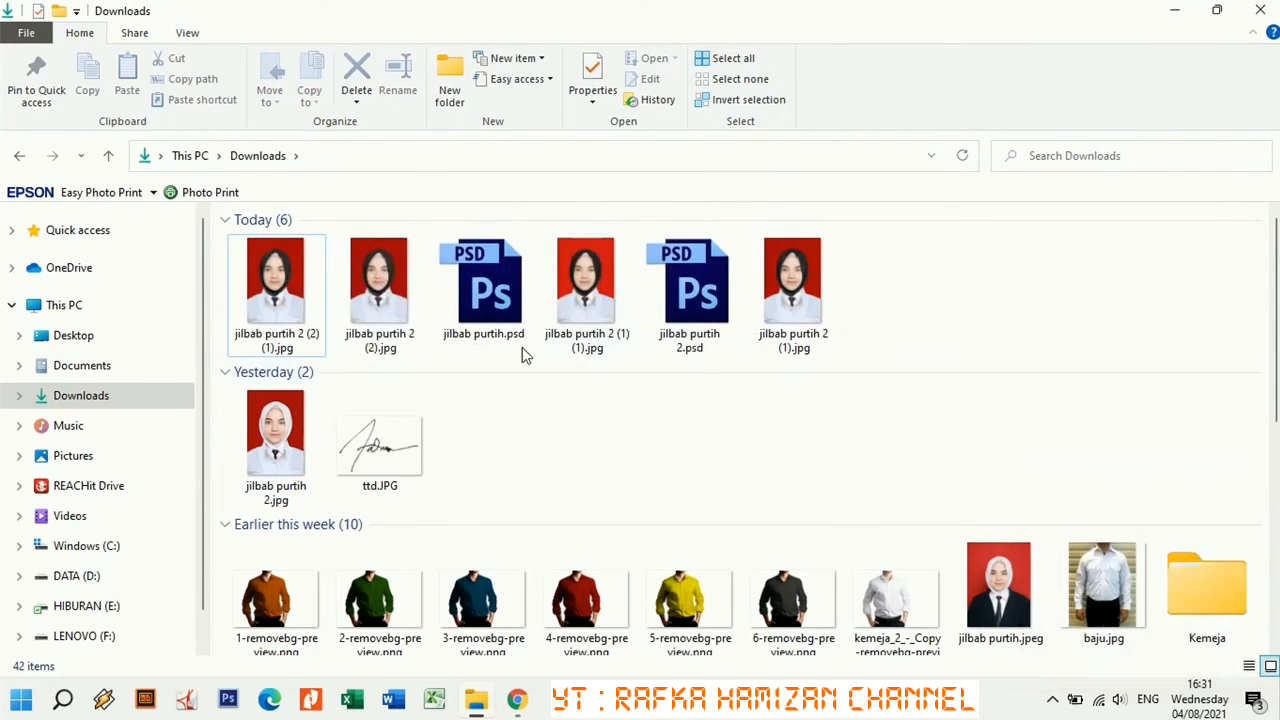
click(287, 347)
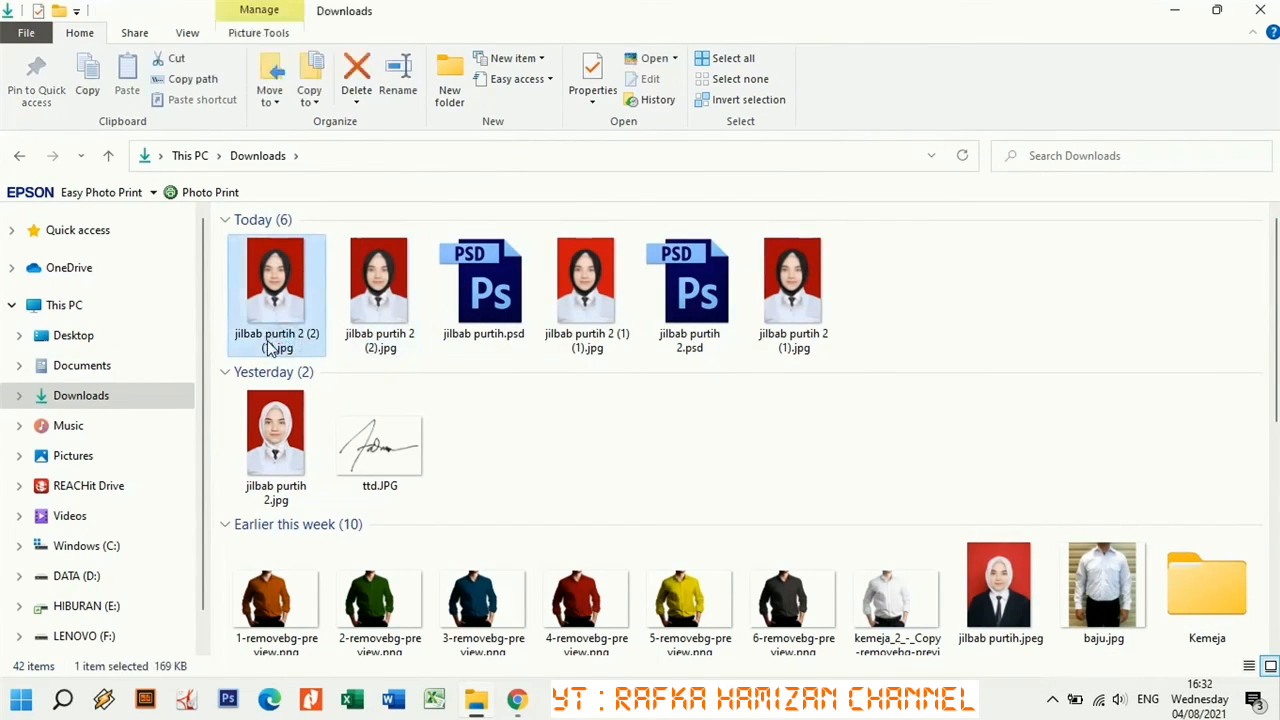
ctrl+click(278, 440)
key(ctrl+x)
Copy both JPGs into Pictures, then select the original jilbab purtih 2.jpg there.
right_click(278, 440)
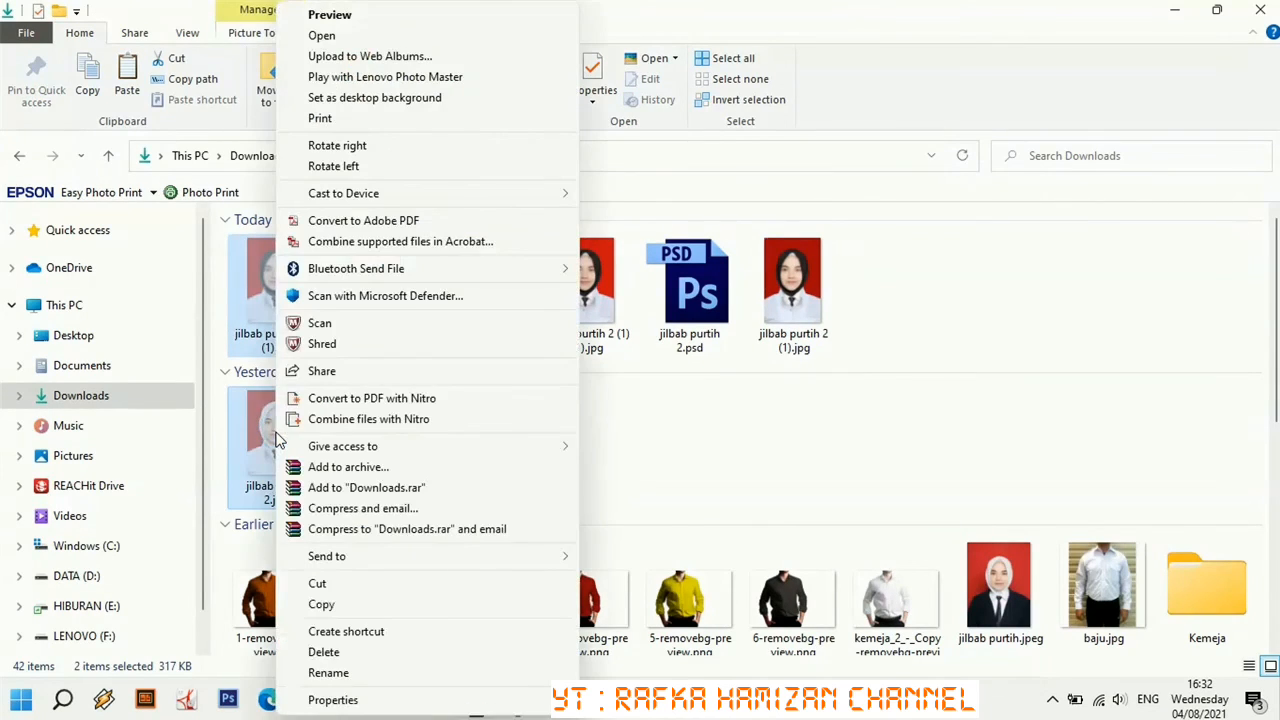
click(322, 604)
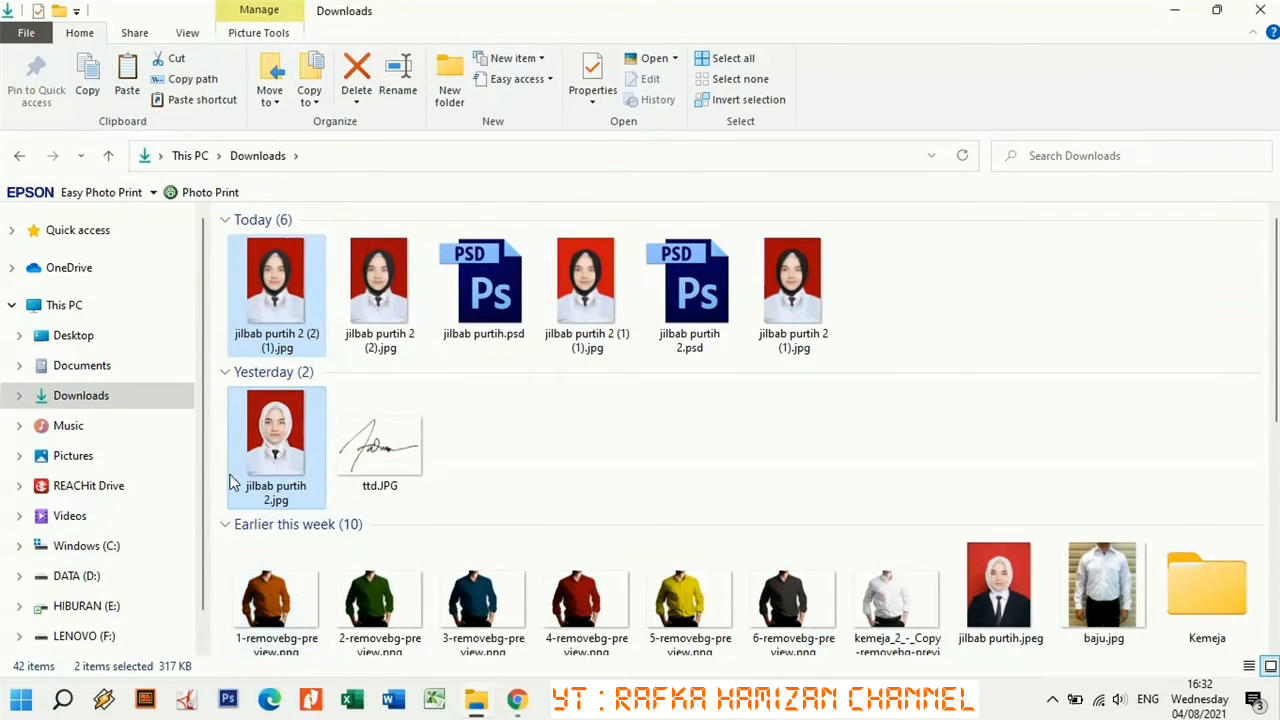
click(90, 462)
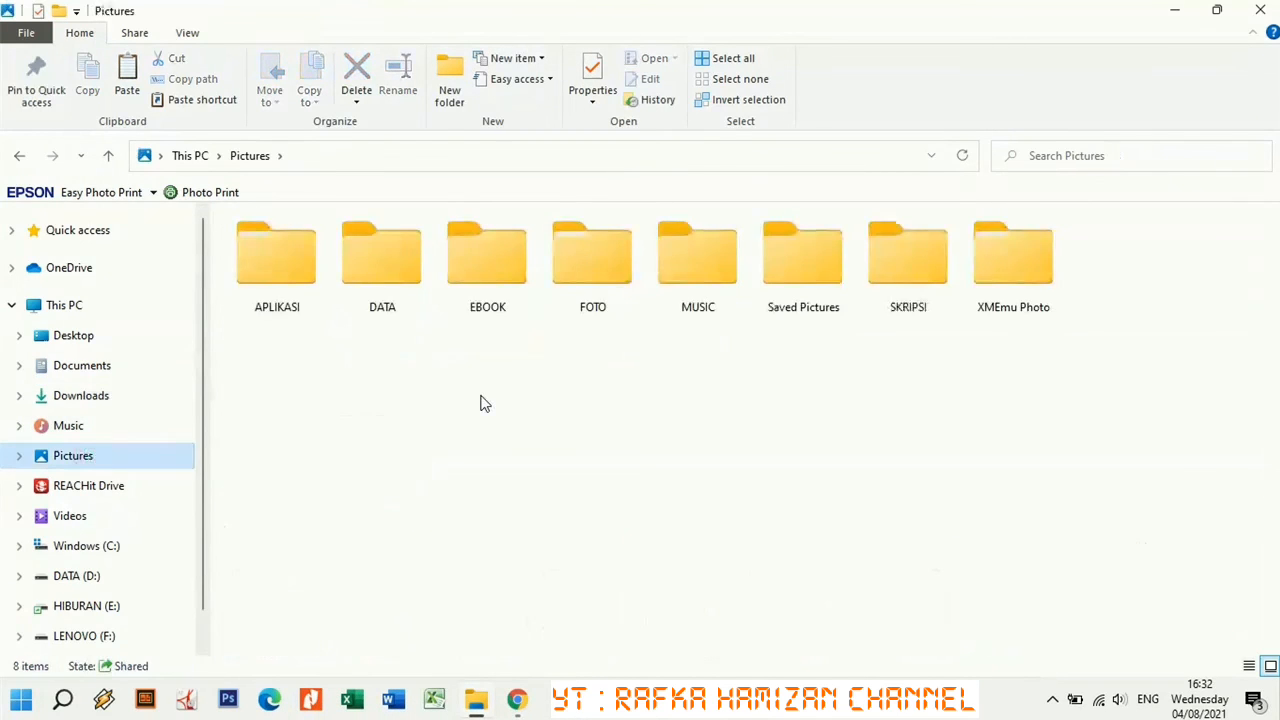
right_click(415, 391)
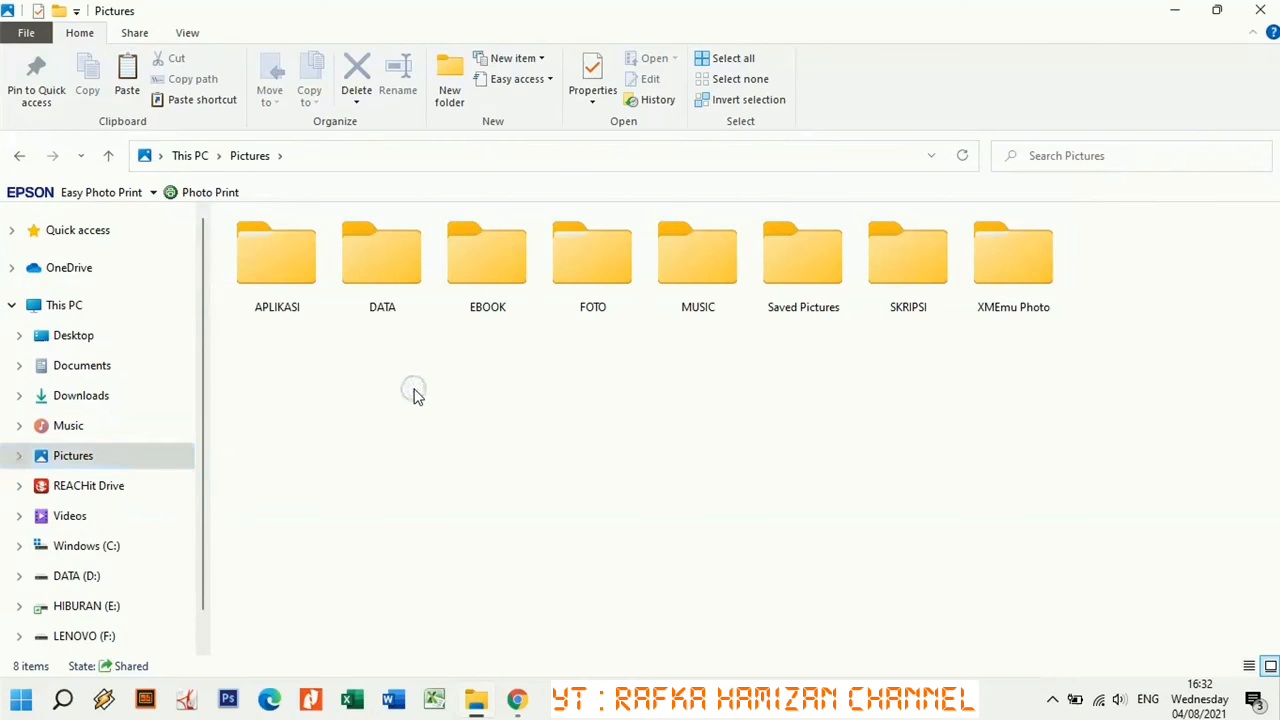
click(466, 229)
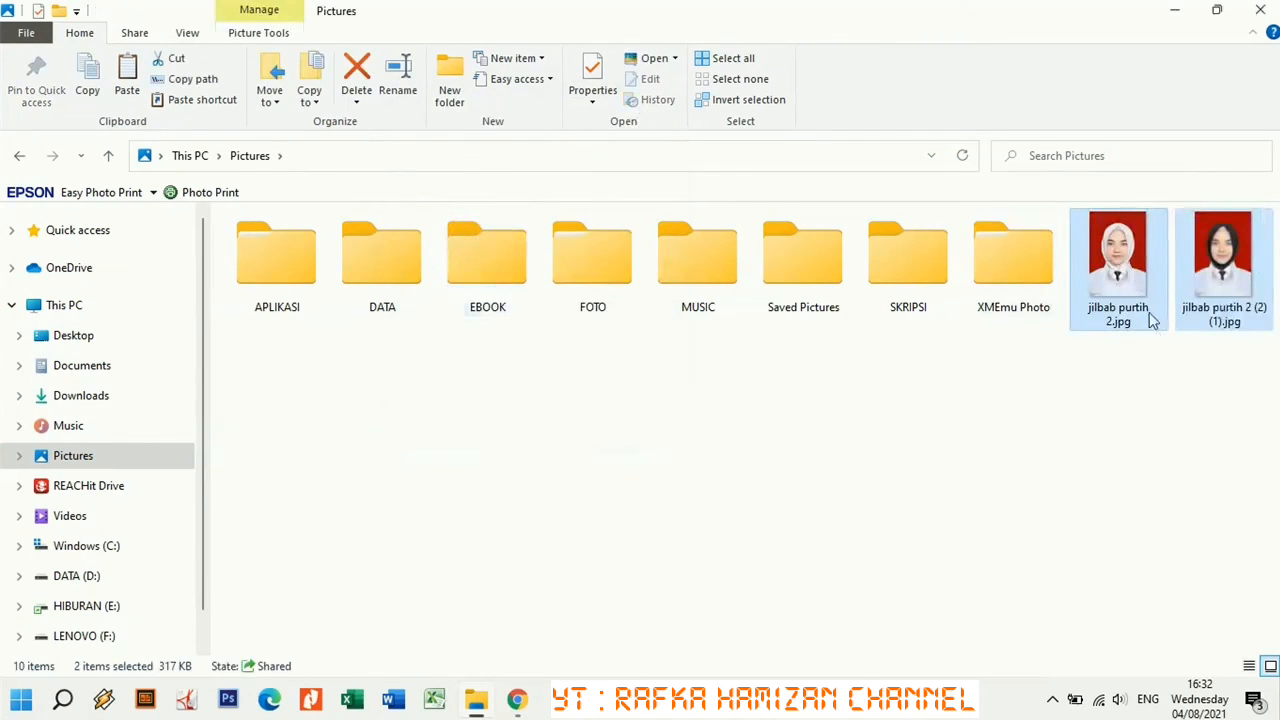
click(1133, 247)
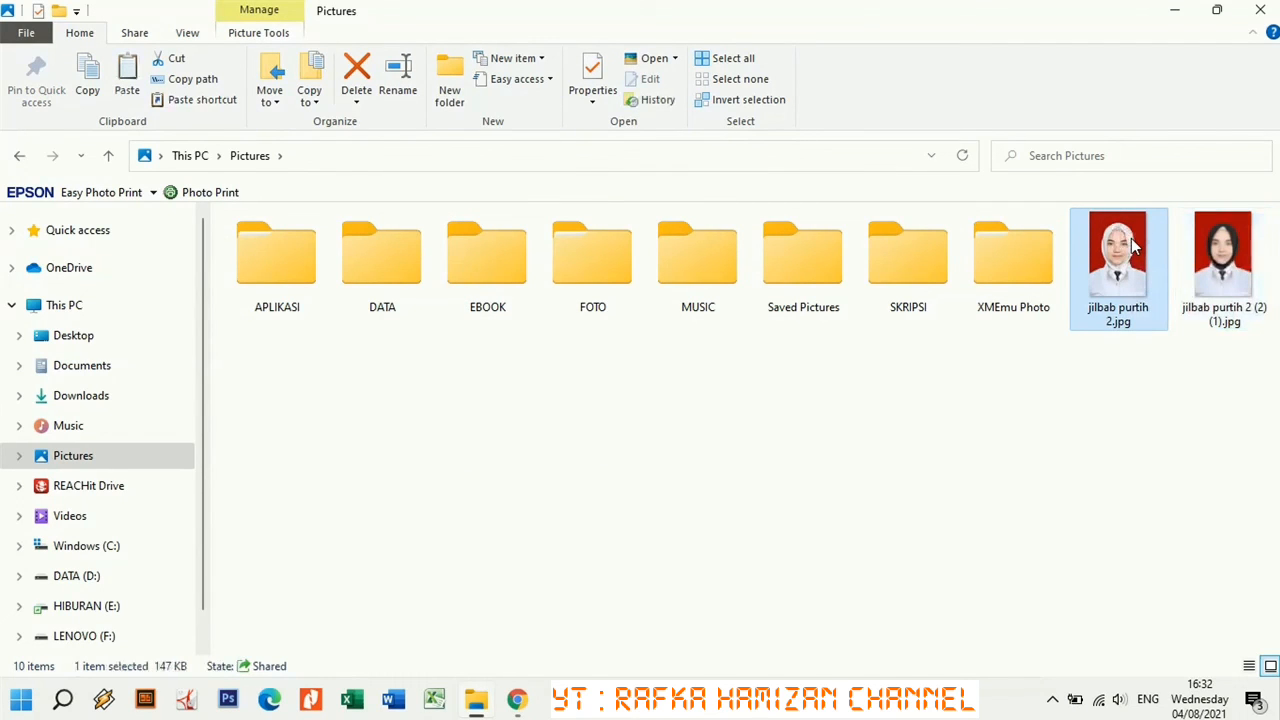
double_click(1133, 247)
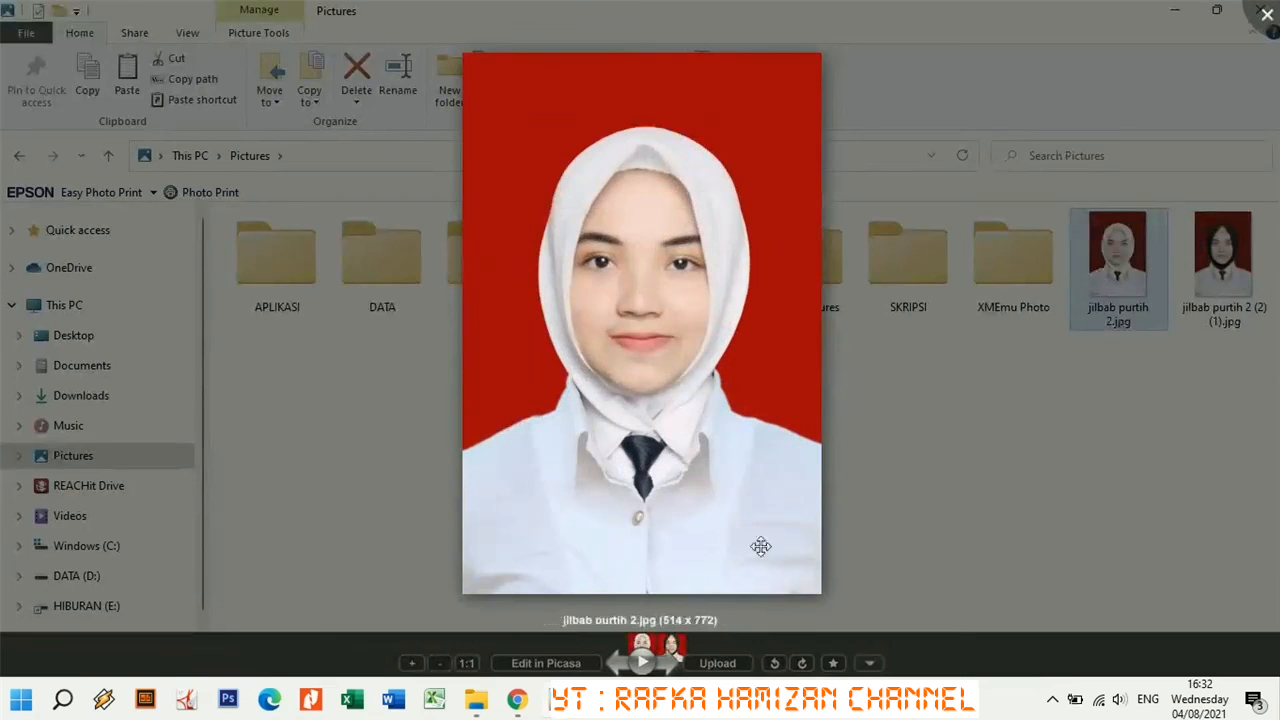
click(673, 663)
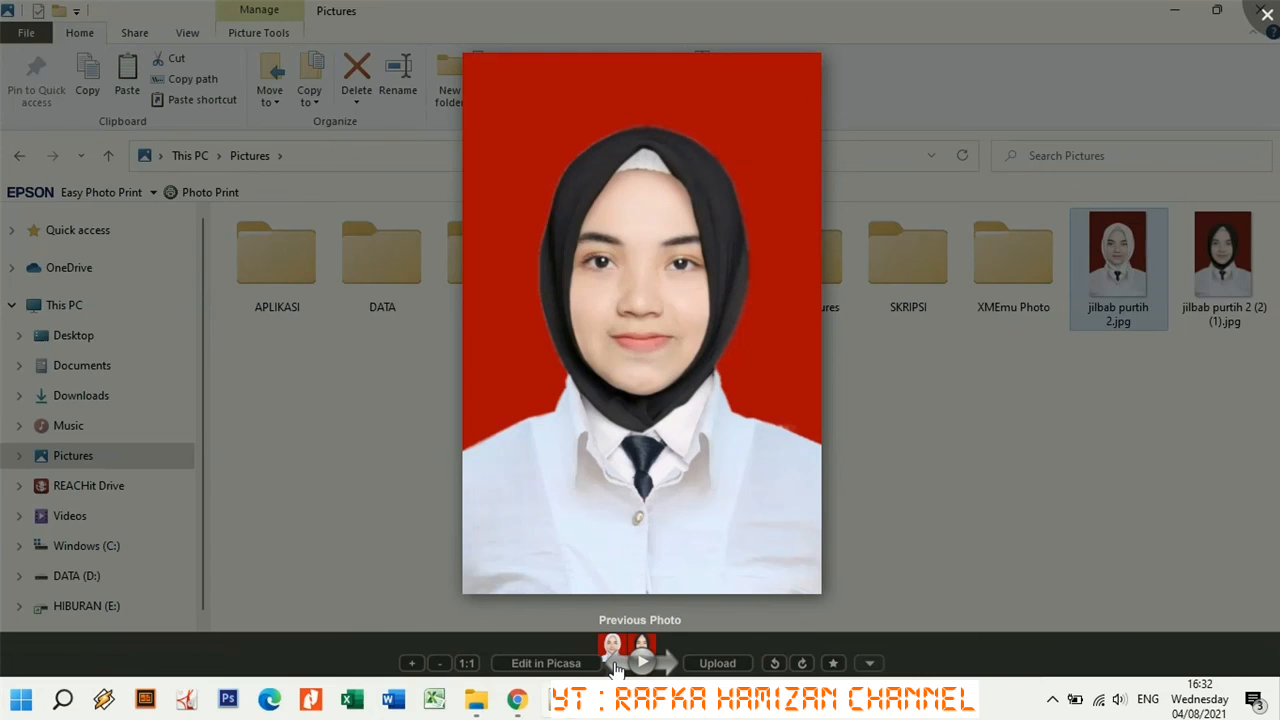
click(615, 663)
click(673, 663)
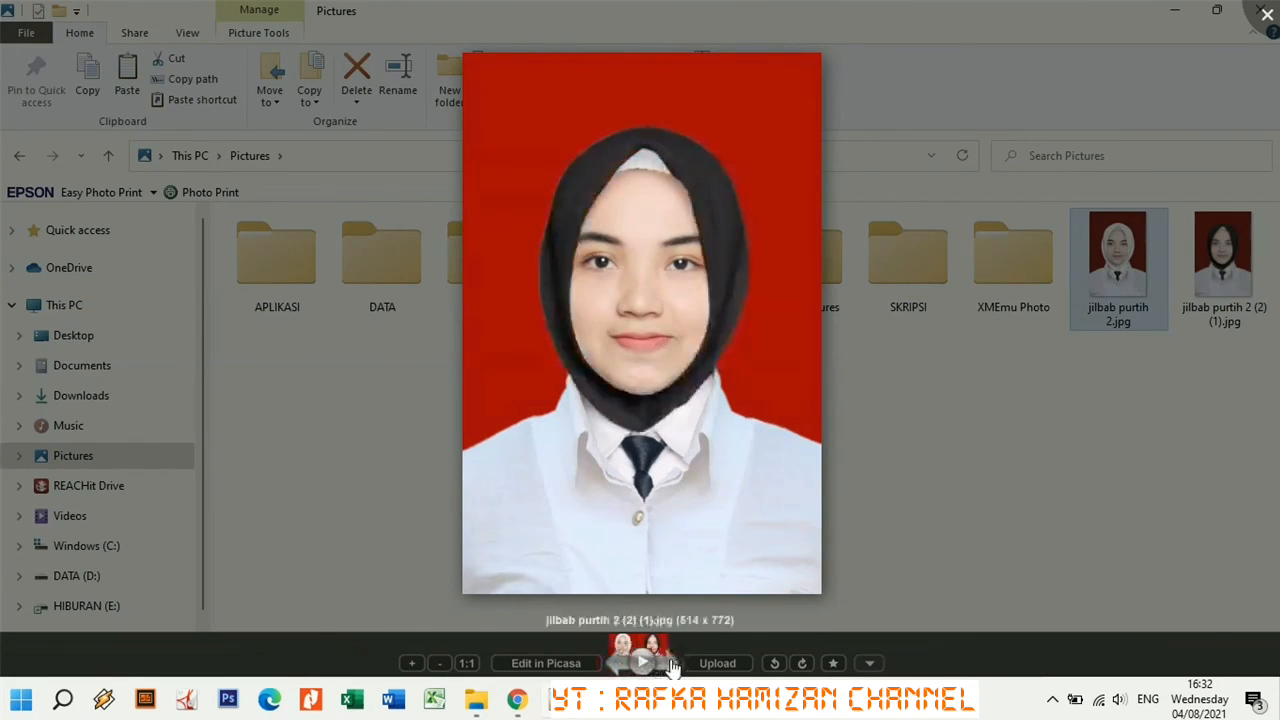
click(615, 663)
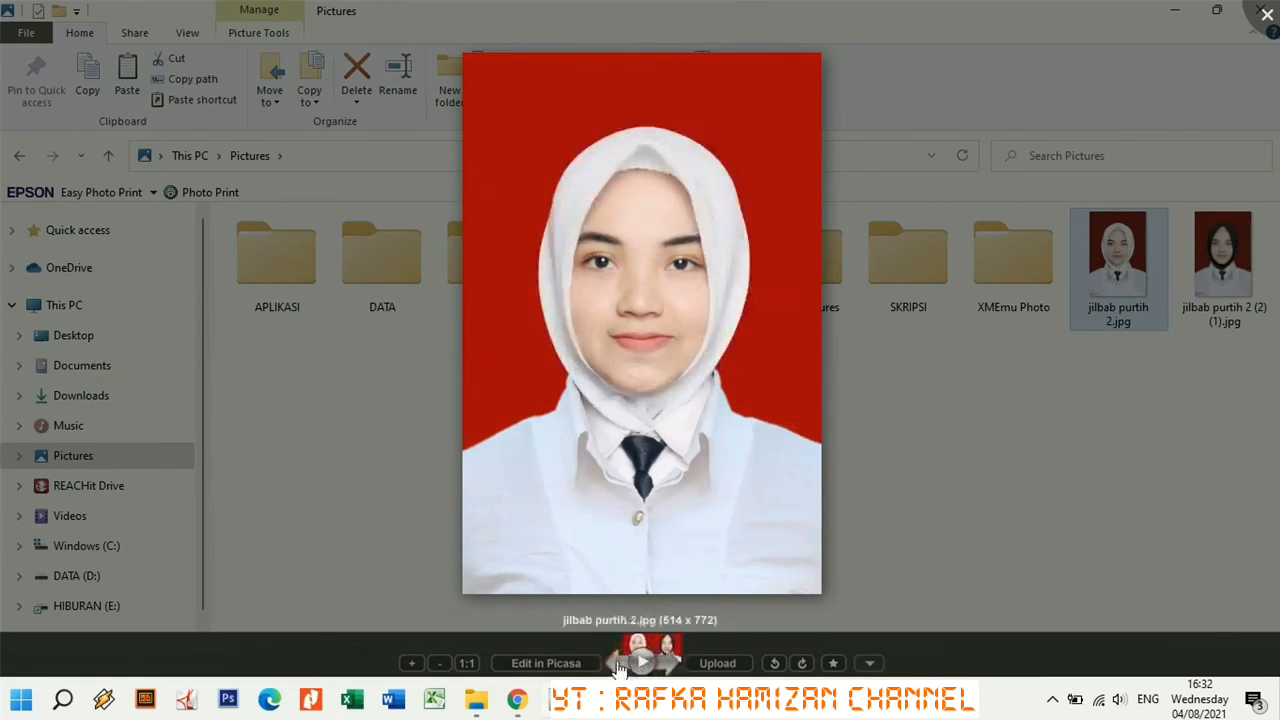
click(668, 664)
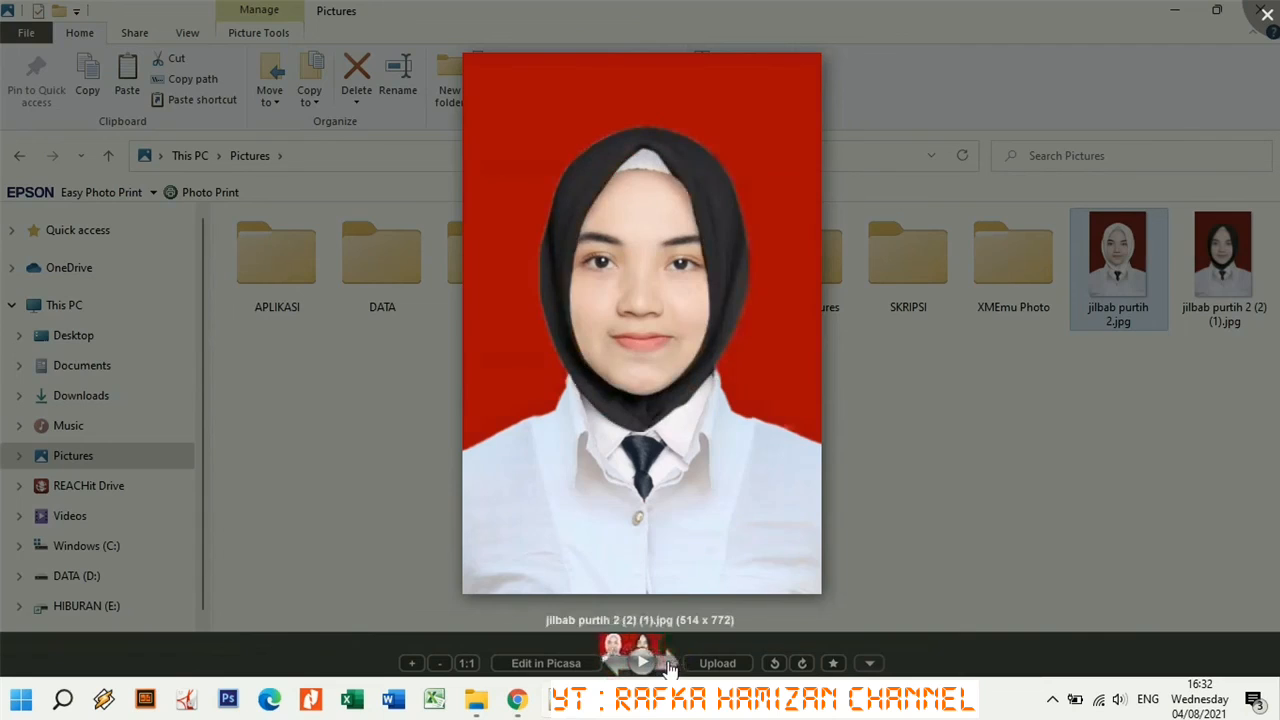
click(1266, 14)
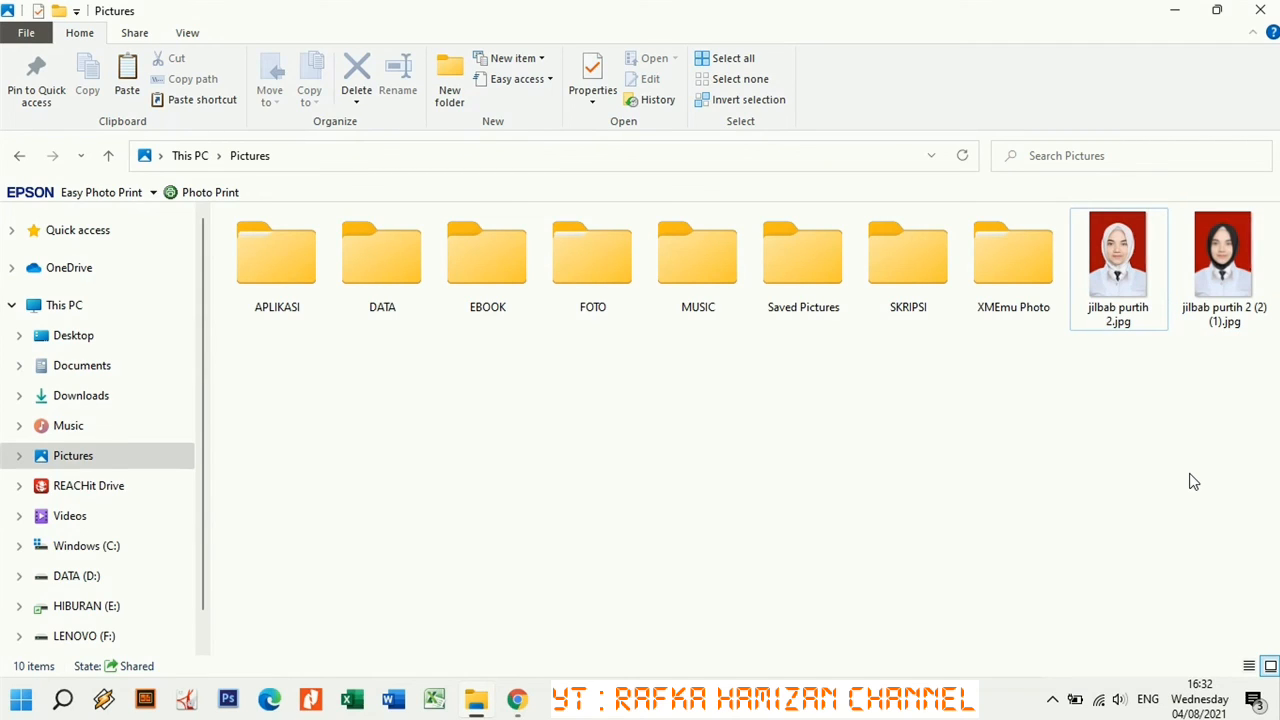
key(ctrl+Right)
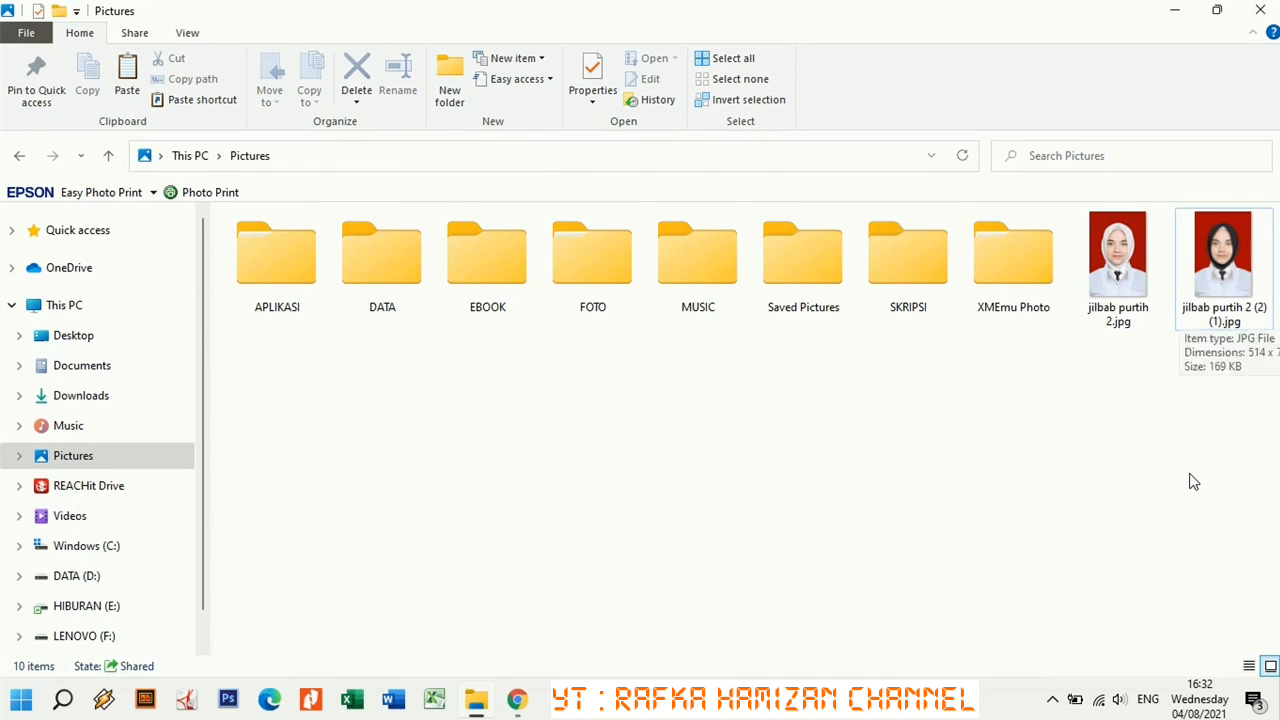
key(ctrl+Left)
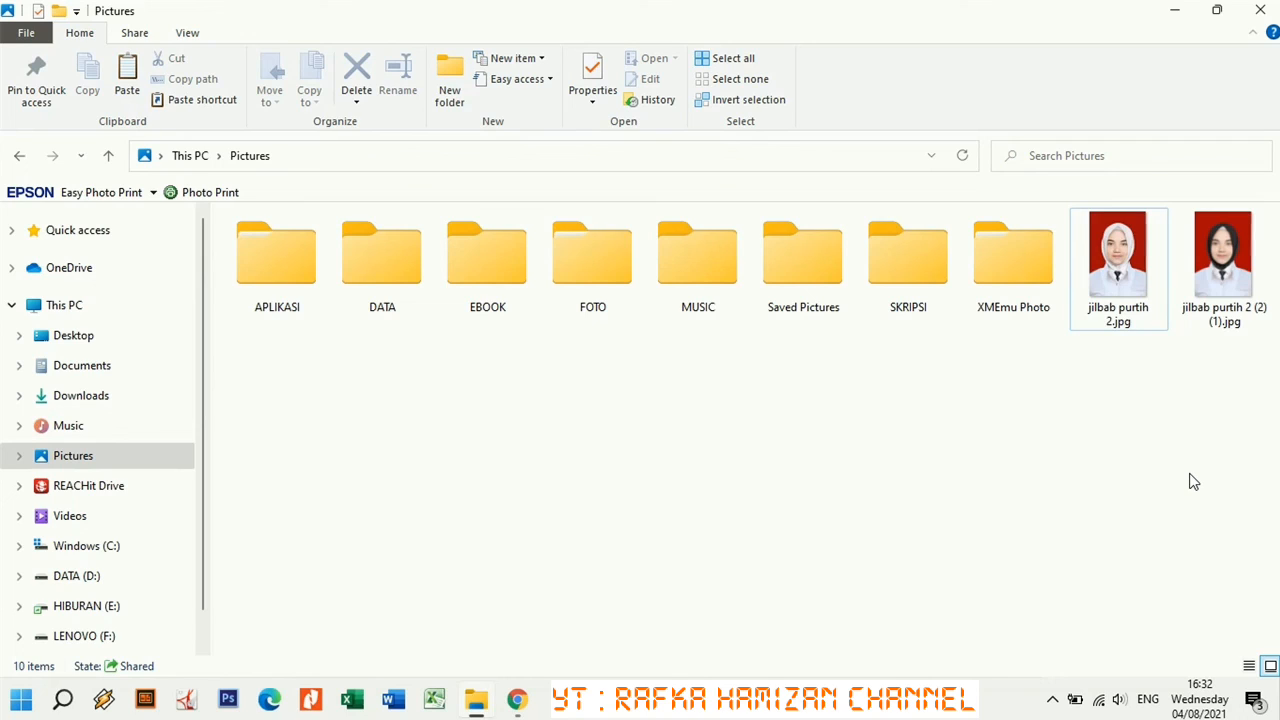
key(ctrl+Right)
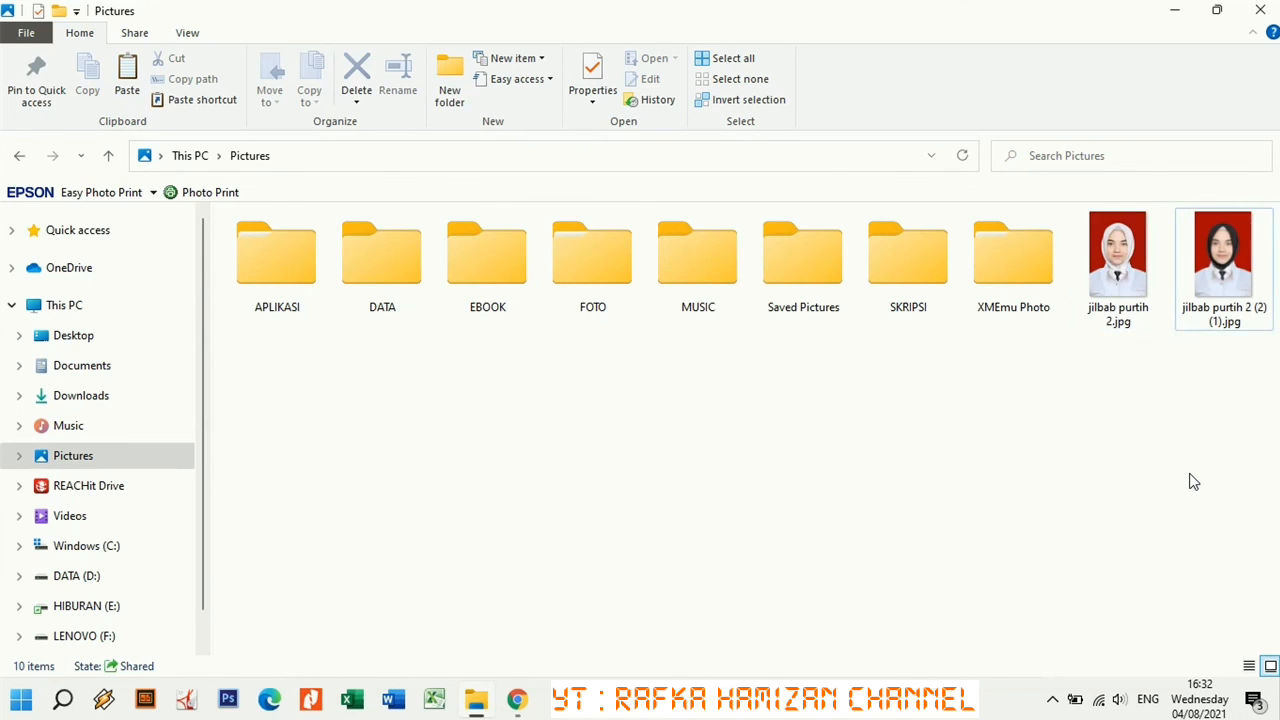